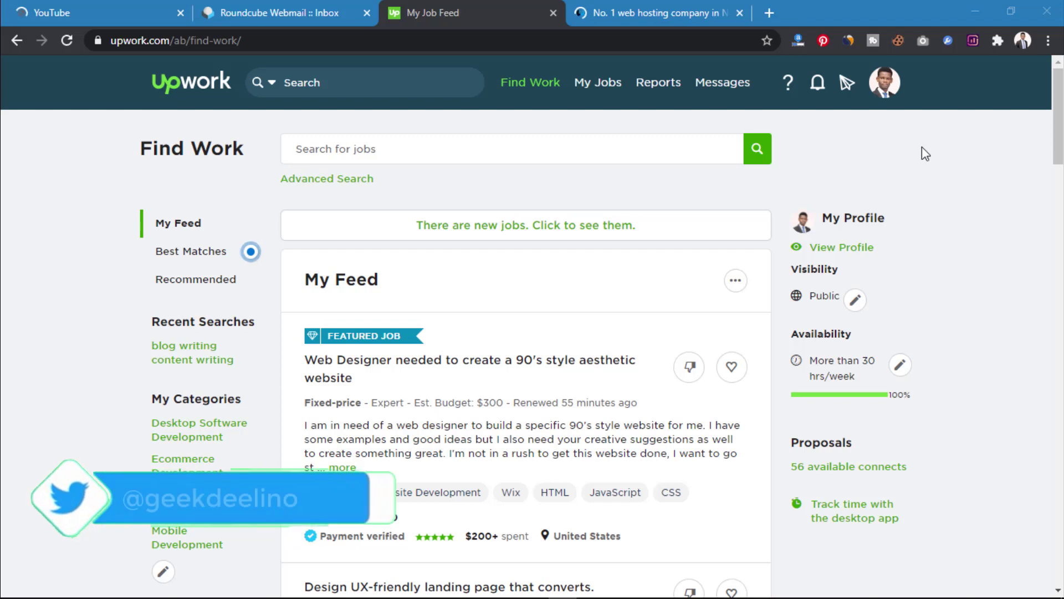
- Open the freelancer profile from View Profile in the Find Work sidebar
click(836, 250)
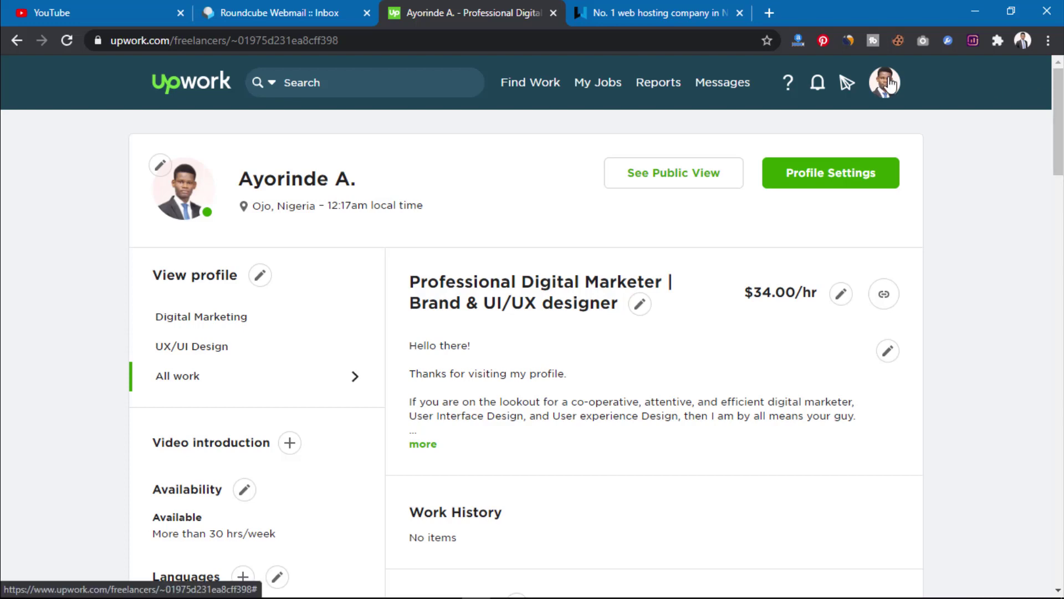
- Log out of the current freelancer account from the avatar menu at top right
scroll(888, 83, down, 4)
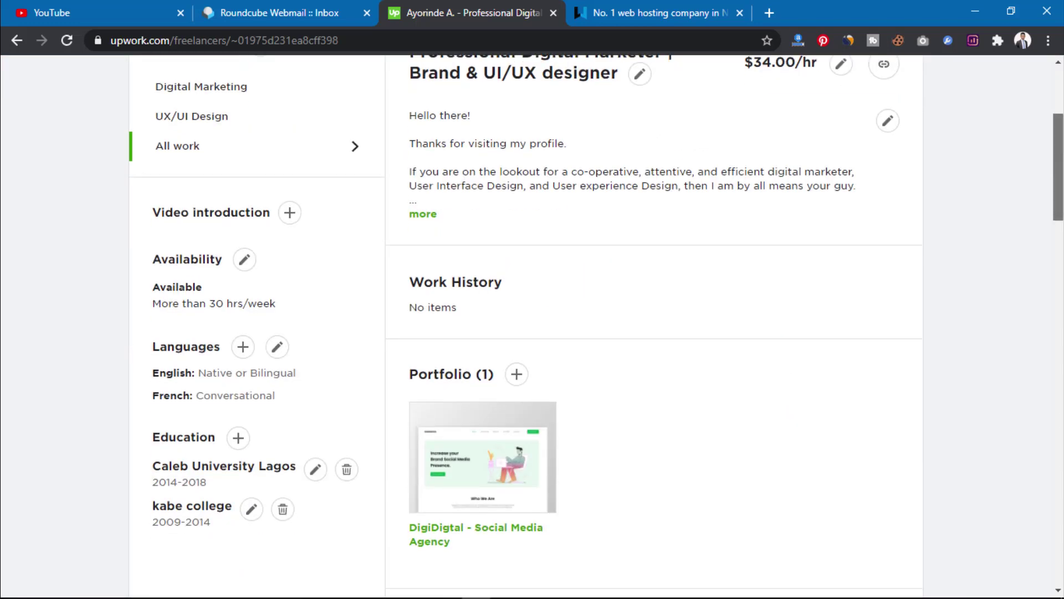
drag(1061, 182, 1062, 139)
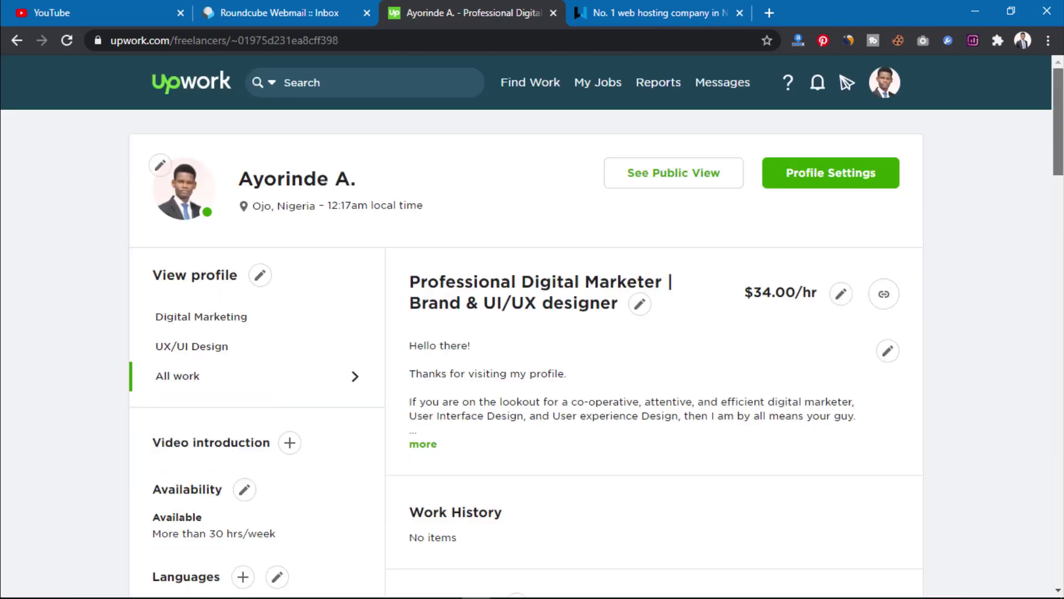
click(885, 85)
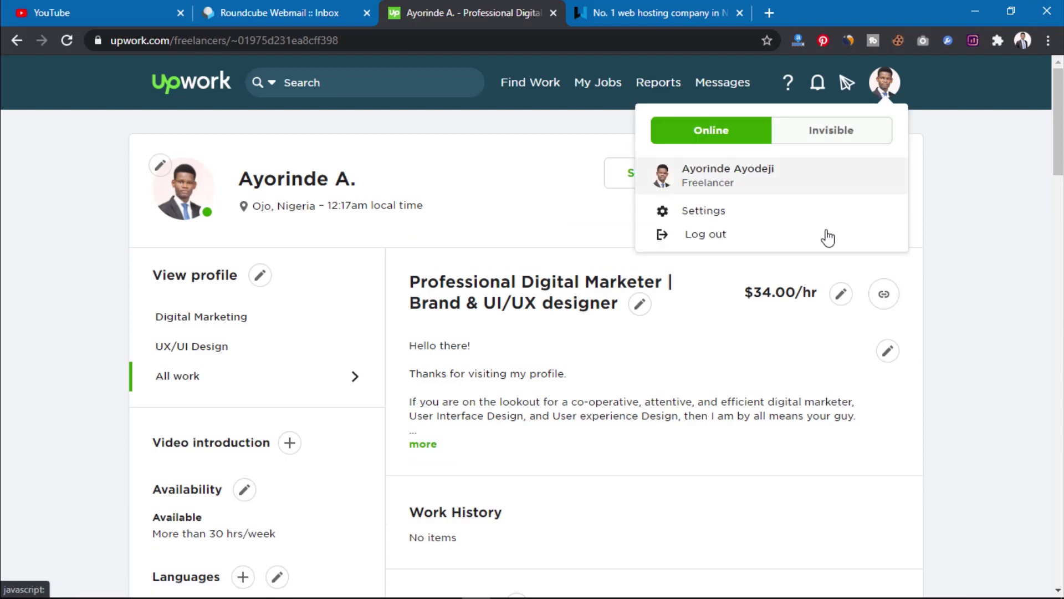
click(739, 244)
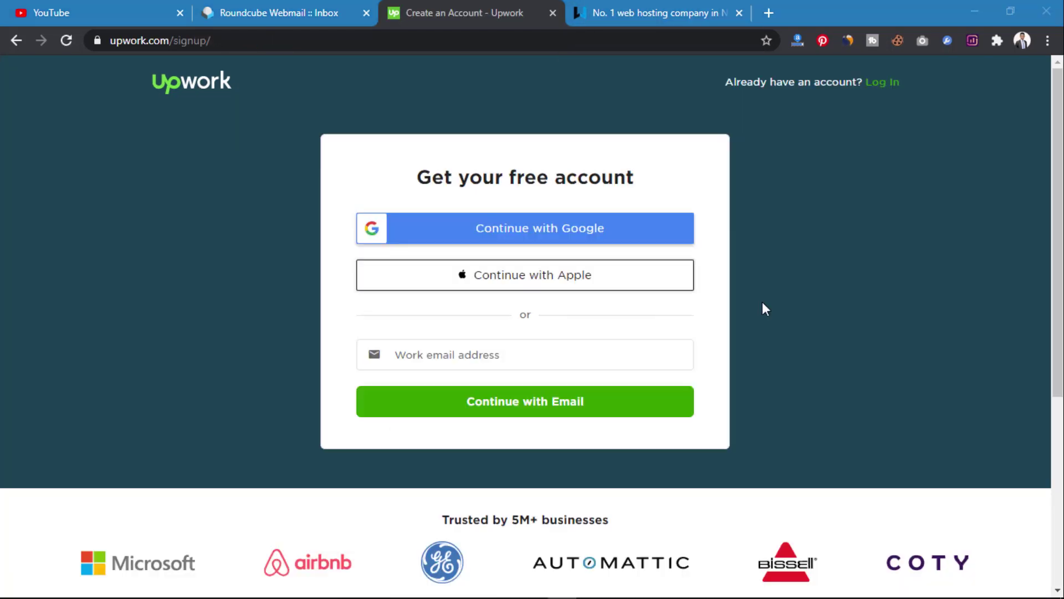
- Fill the sign-up field with a saved email address and submit it
click(450, 352)
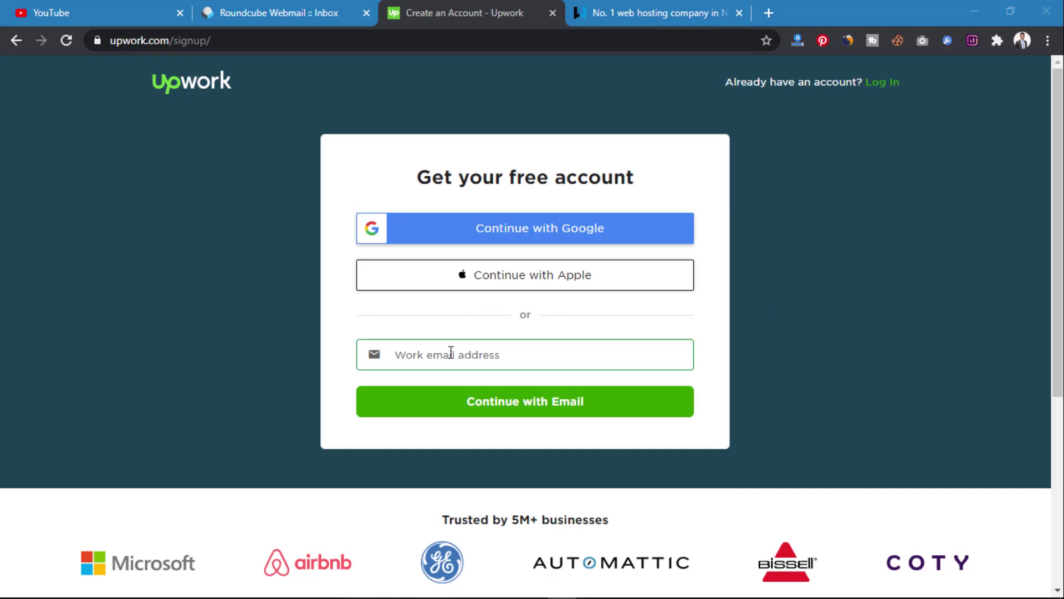
click(451, 353)
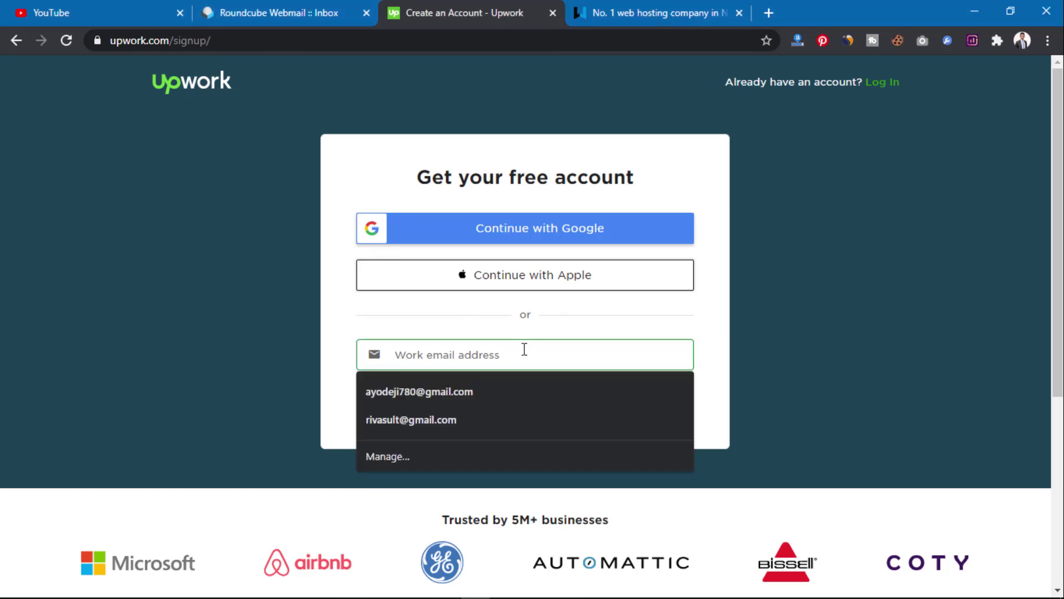
click(472, 392)
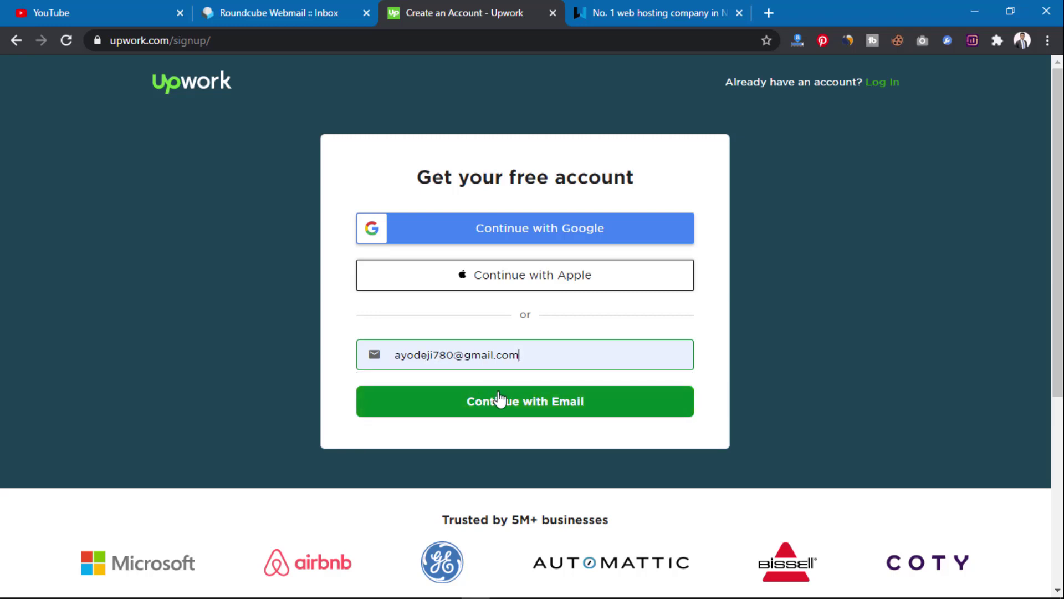
click(527, 402)
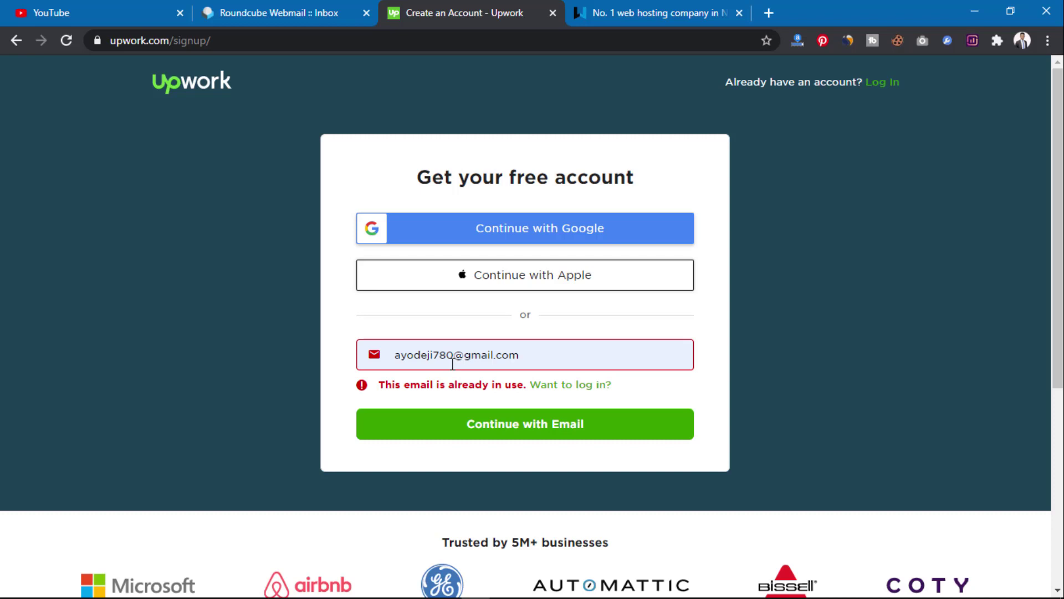
- Replace the email's username part with a new one and submit again
drag(453, 359, 378, 363)
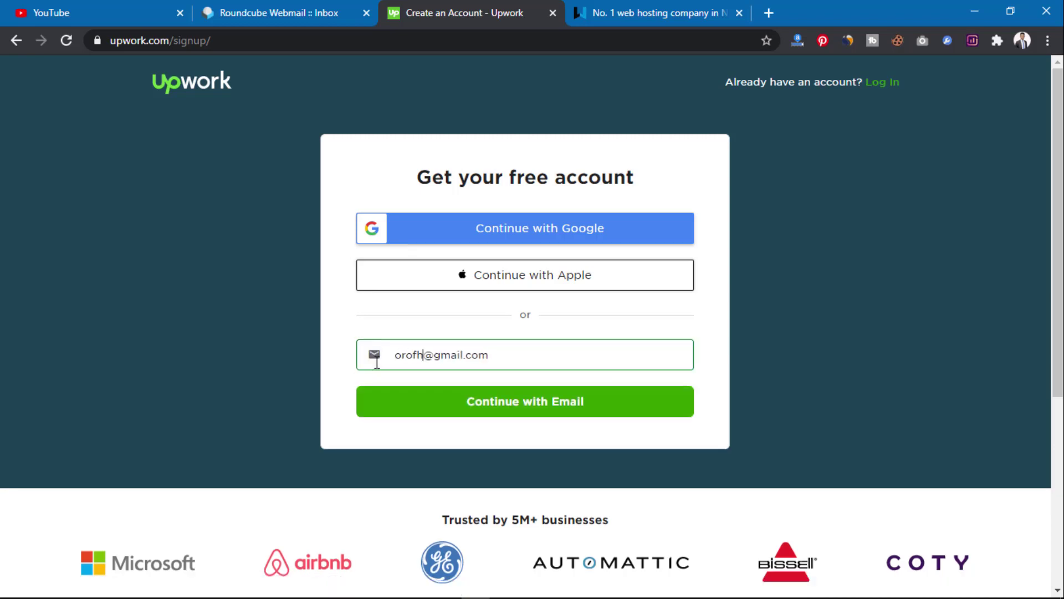
click(562, 417)
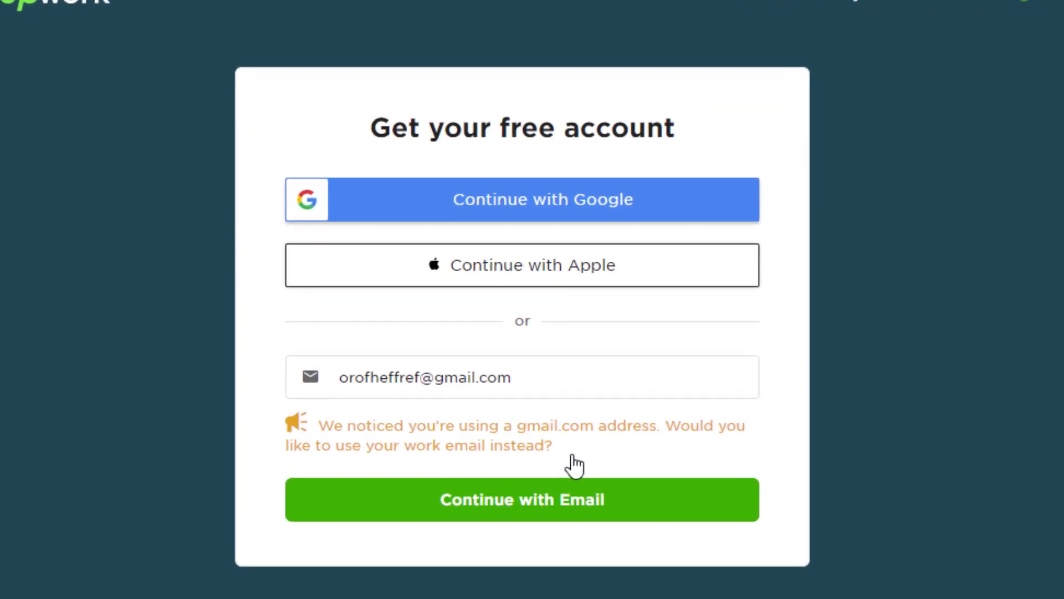
- Highlight the 'work email instead' suggestion in the Gmail warning
drag(314, 428, 359, 428)
click(333, 428)
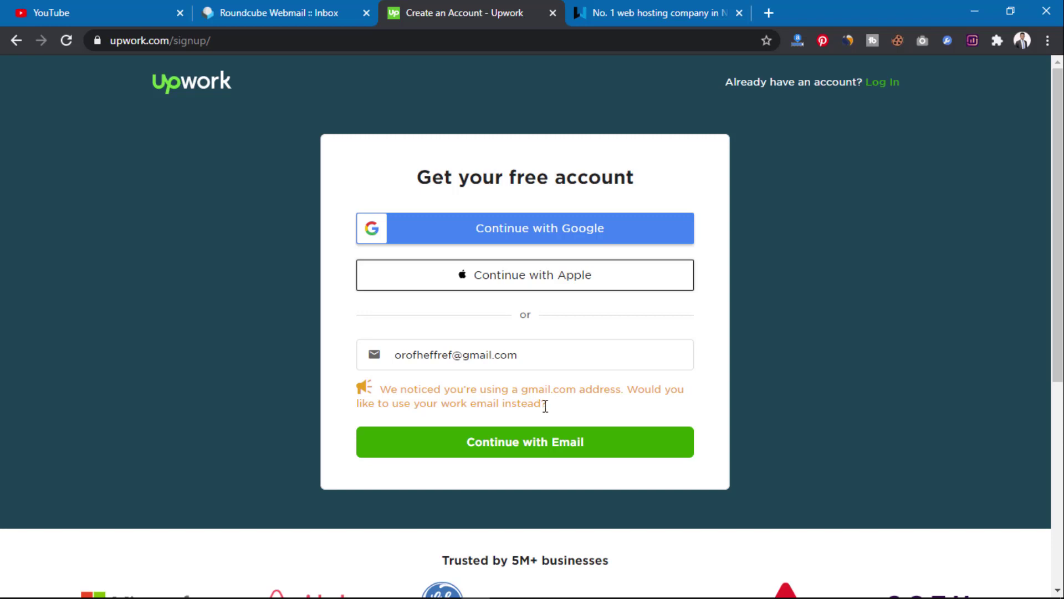
drag(542, 404, 438, 404)
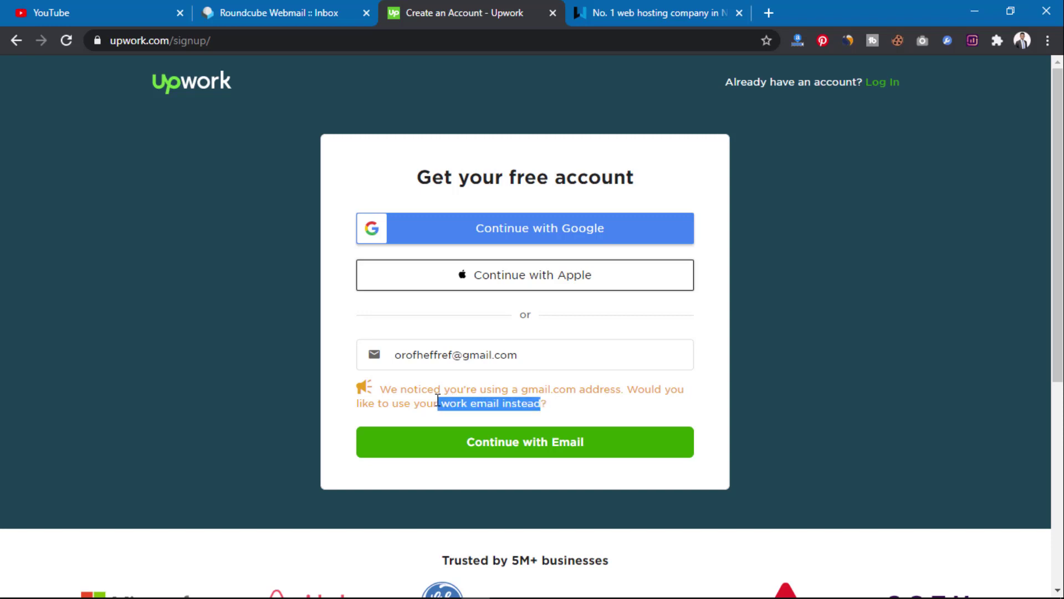
- Highlight the custom-domain account address at the top of the Roundcube folder list
click(227, 11)
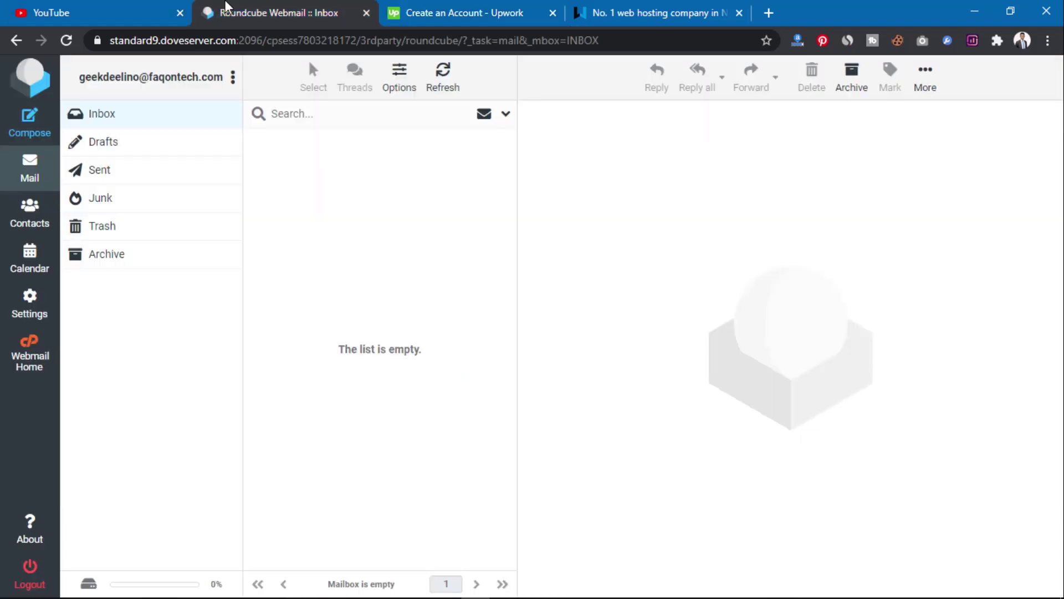
drag(80, 82, 221, 81)
key(ctrl+c)
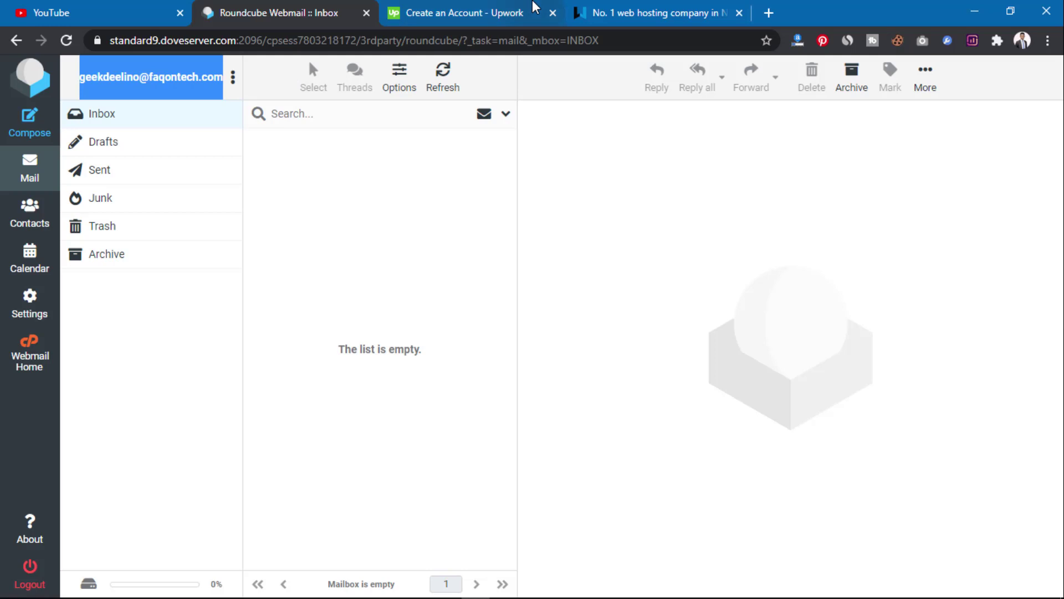
click(535, 8)
- Clear the warning highlight on the Upwork sign-up page and move to the Whogohost site
click(442, 11)
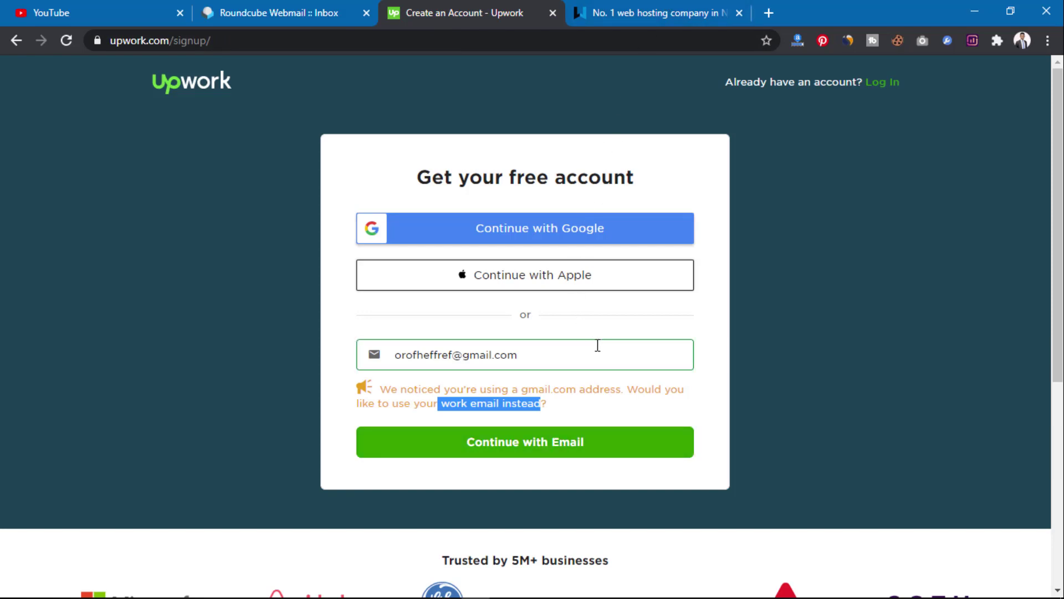
click(672, 335)
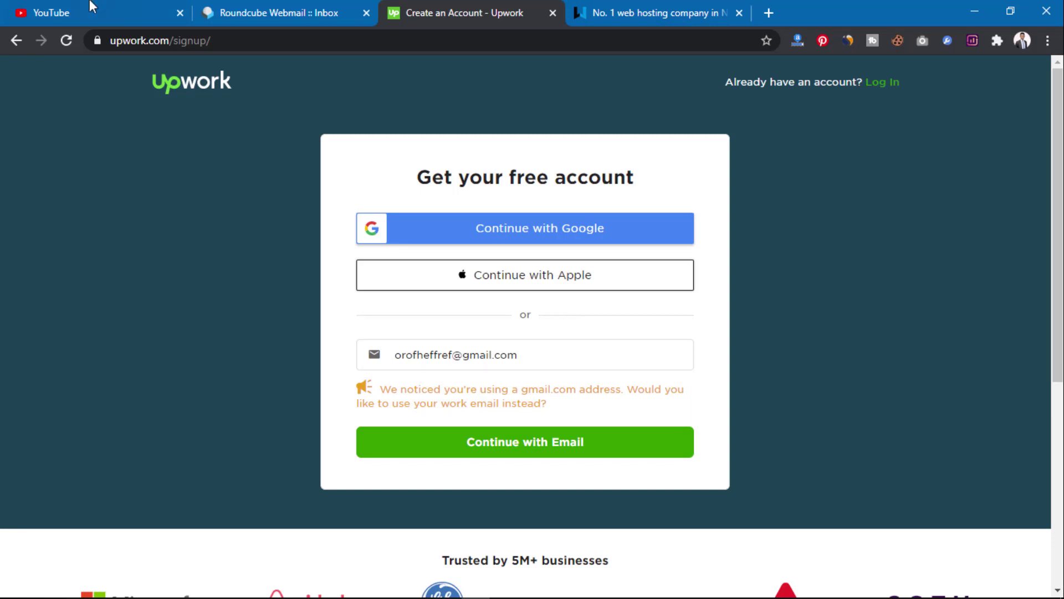
click(261, 9)
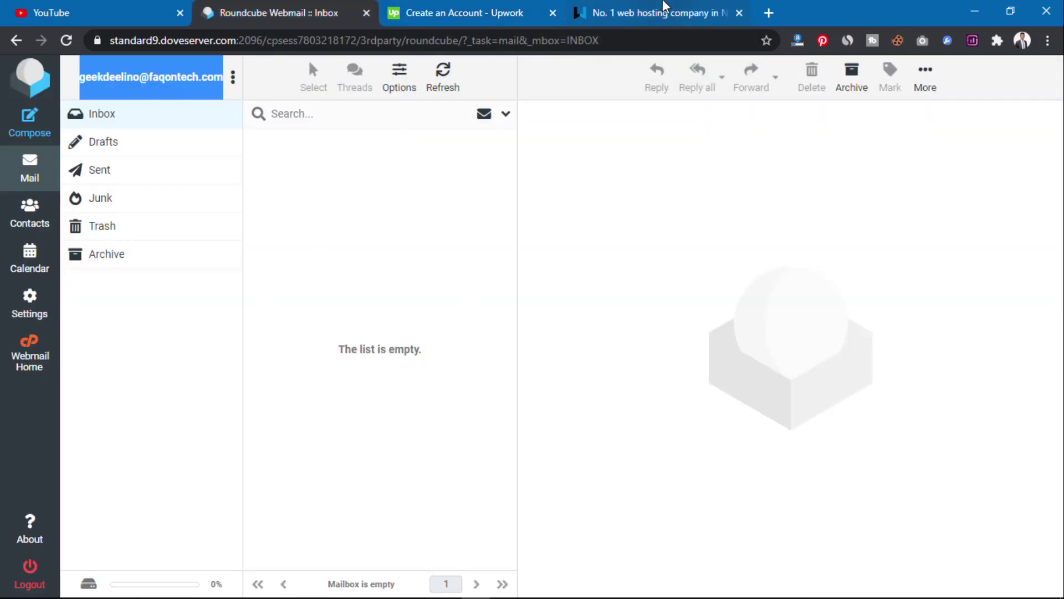
click(665, 5)
- Move between the Upwork, Whogohost and Roundcube tabs, ending on the empty webmail inbox
scroll(332, 183, up, 4)
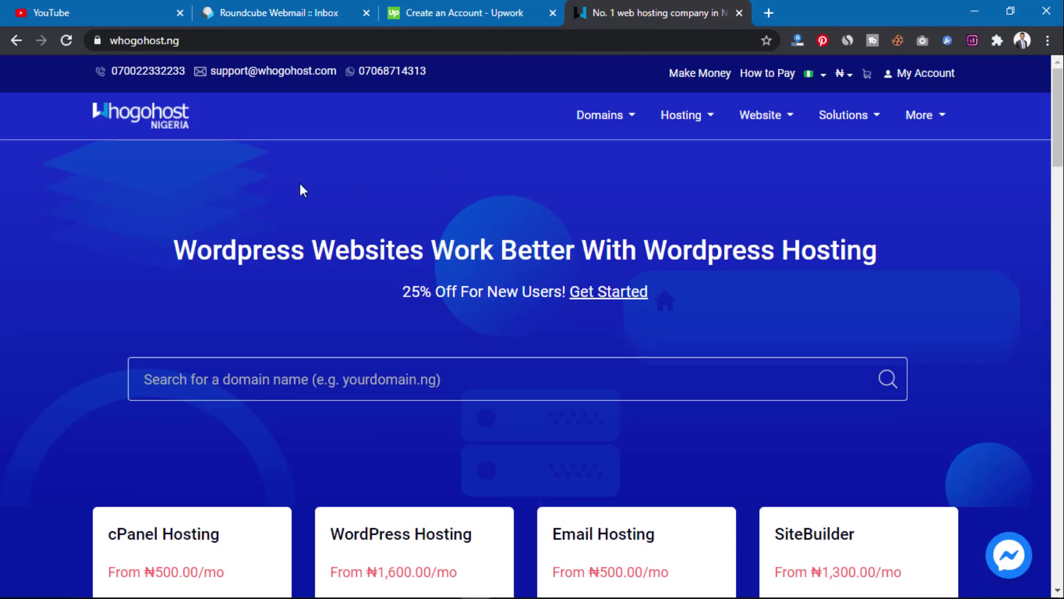
scroll(615, 399, down, 5)
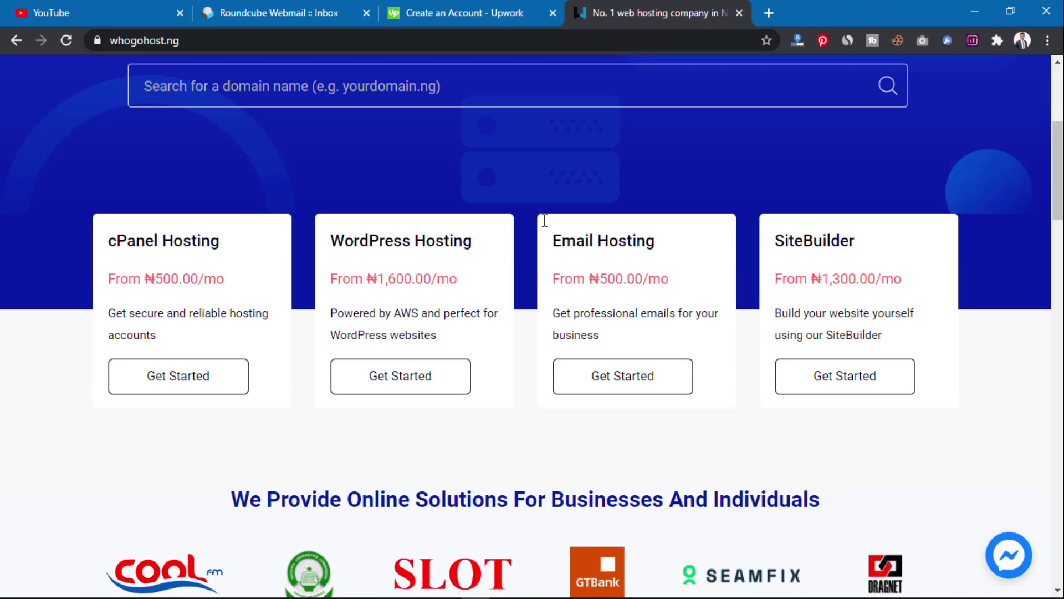
click(460, 11)
click(370, 350)
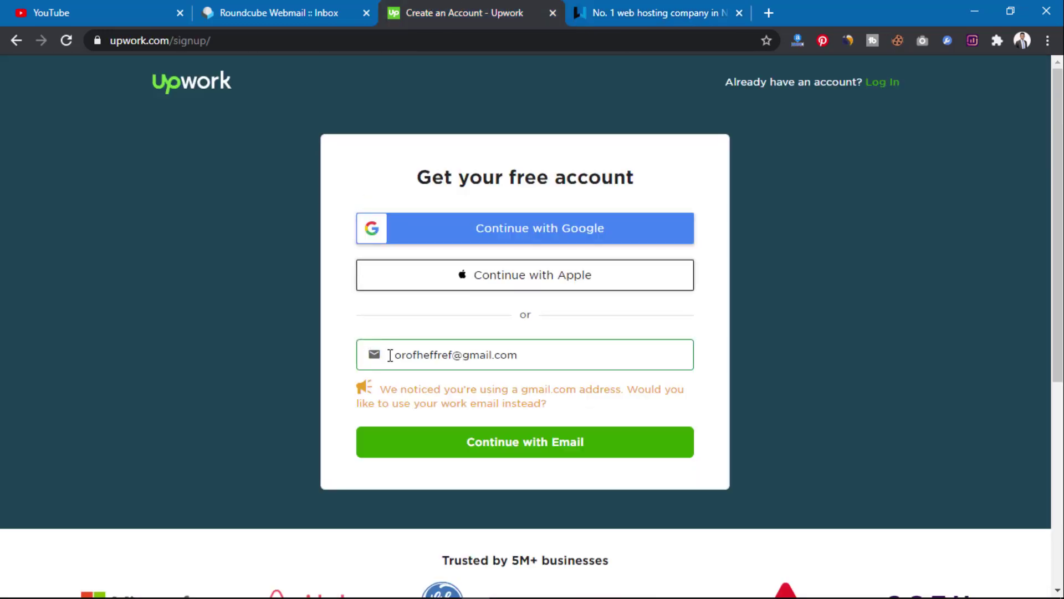
click(606, 8)
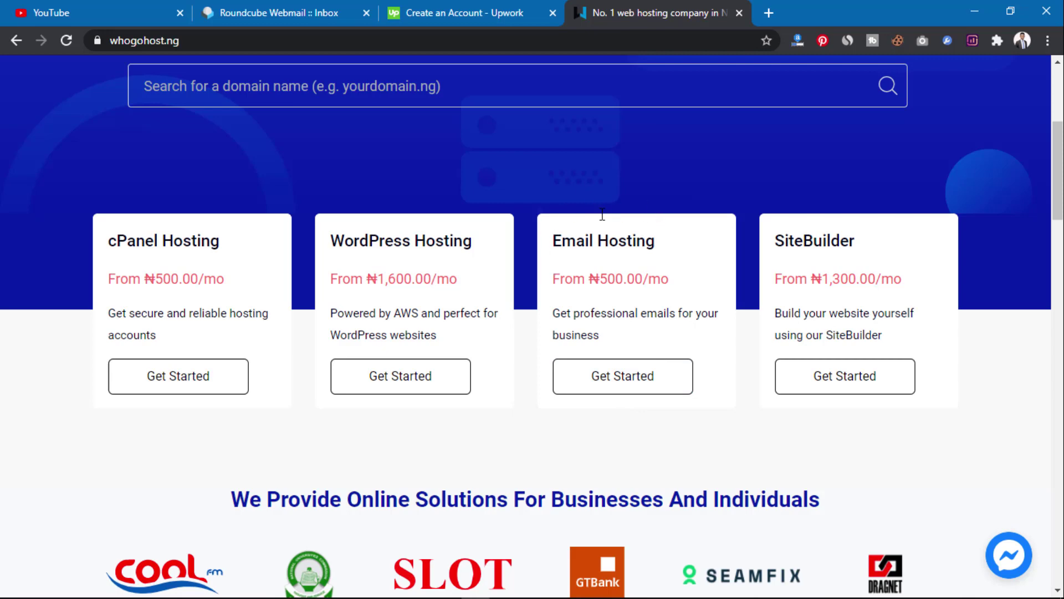
click(493, 8)
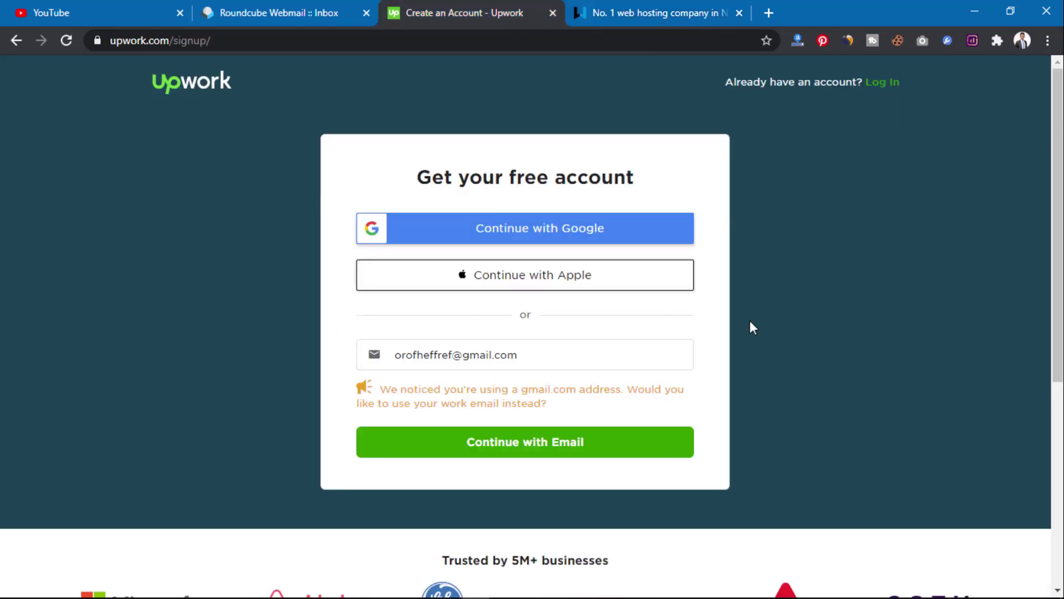
click(615, 8)
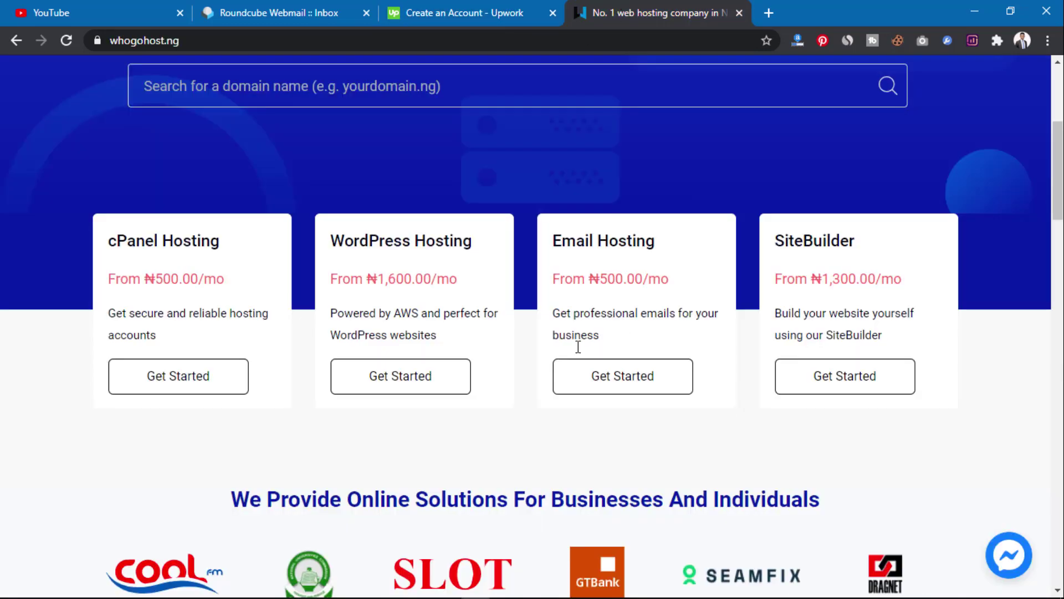
click(556, 7)
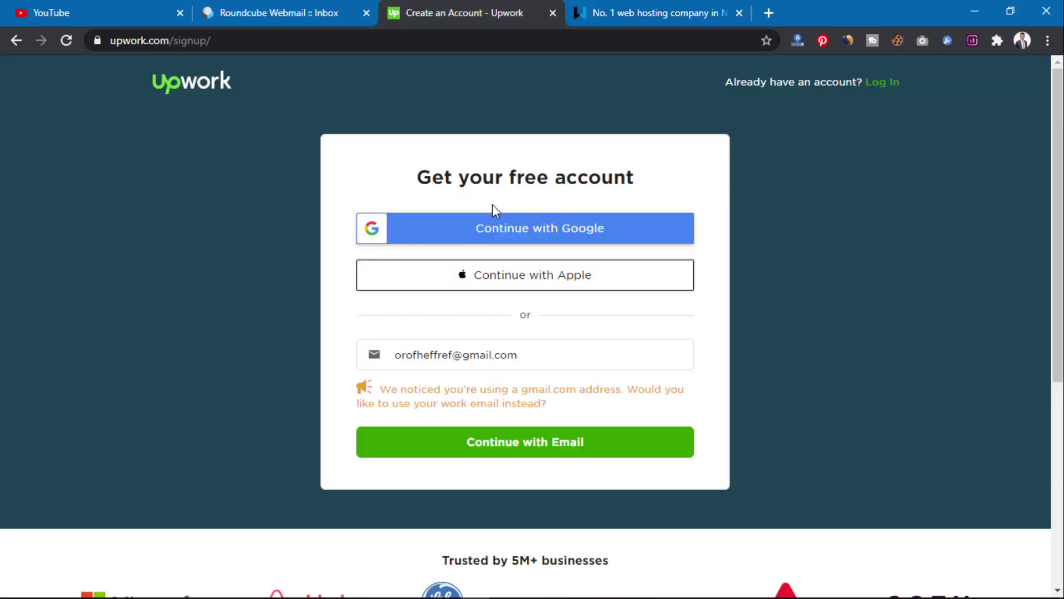
click(324, 18)
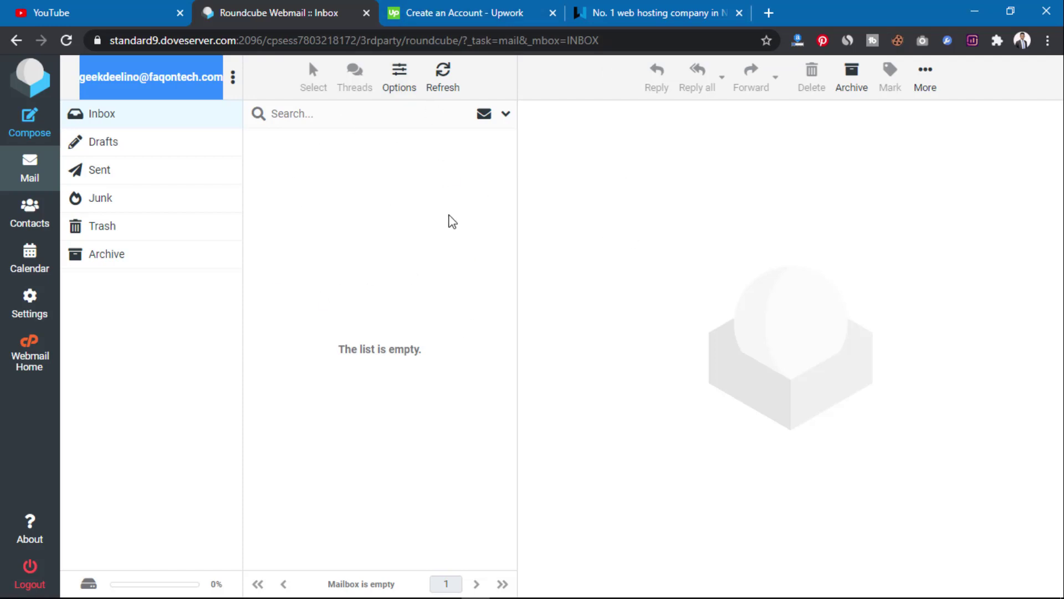
click(457, 5)
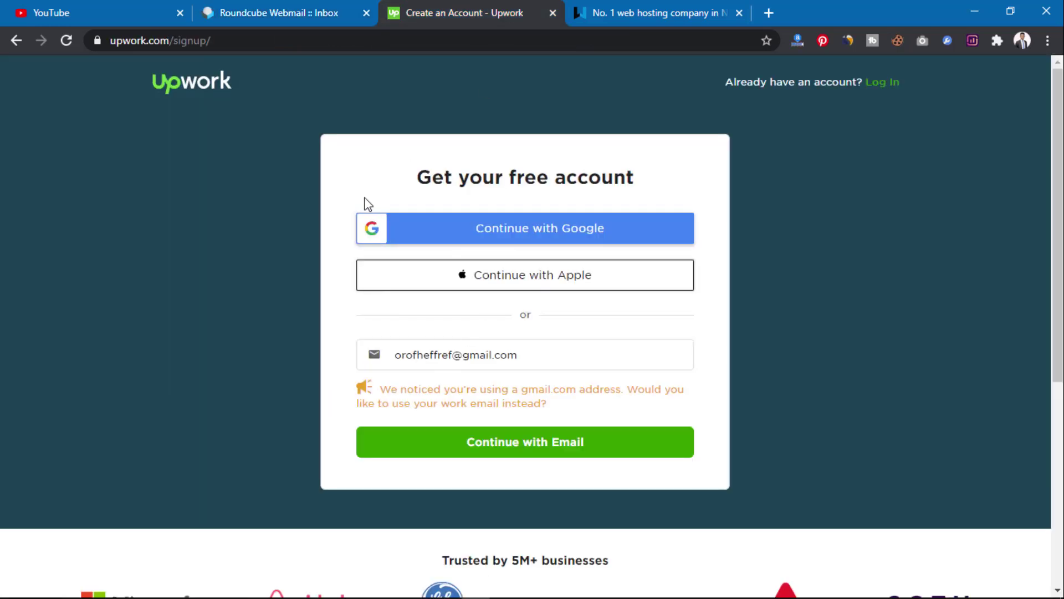
click(319, 8)
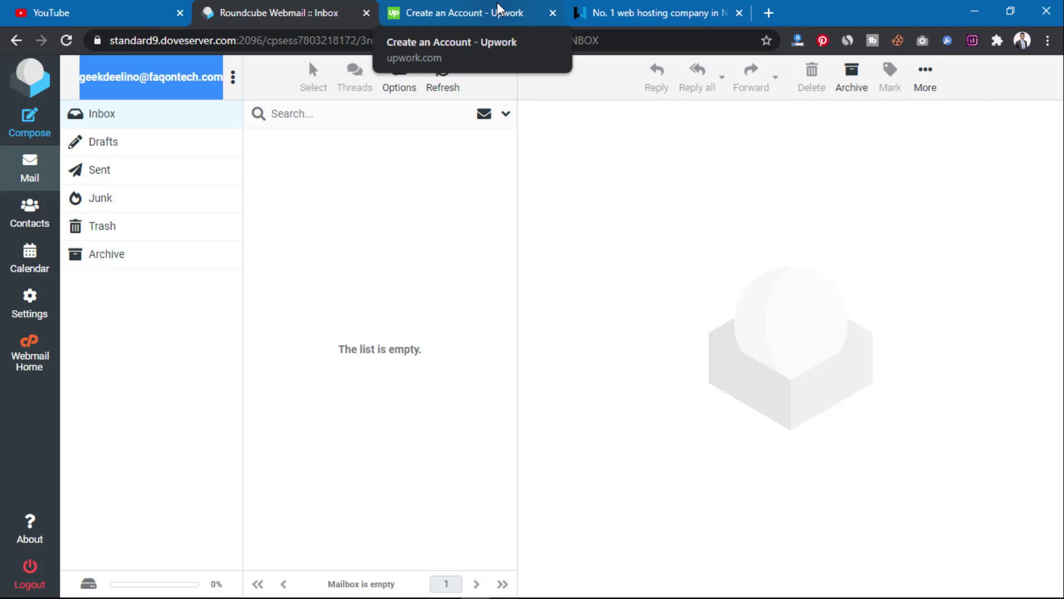
click(498, 9)
- Overwrite the Gmail address with the pasted custom-domain email and submit it
click(440, 359)
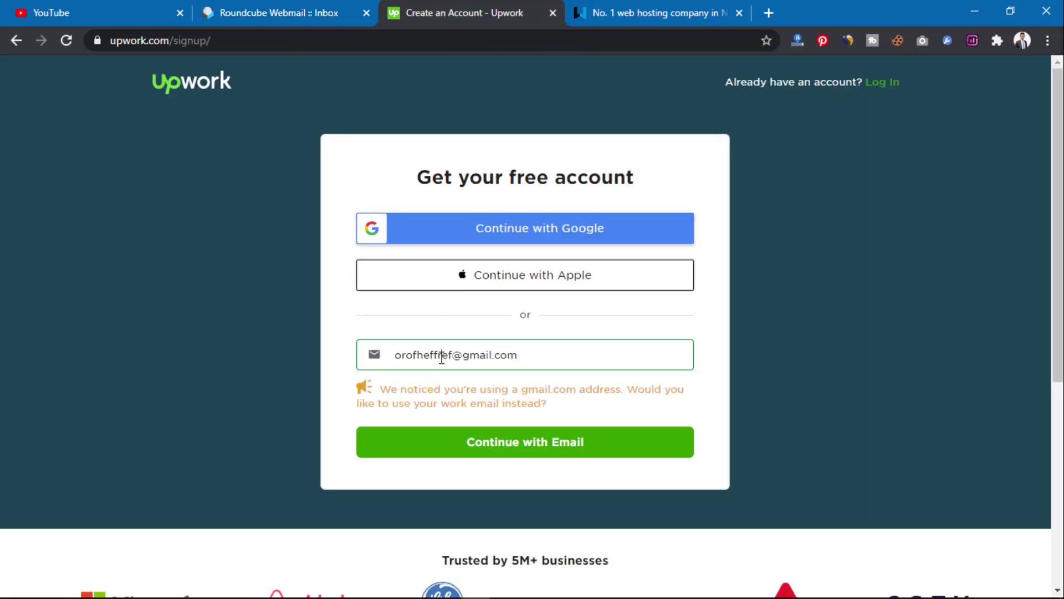
triple_click(443, 359)
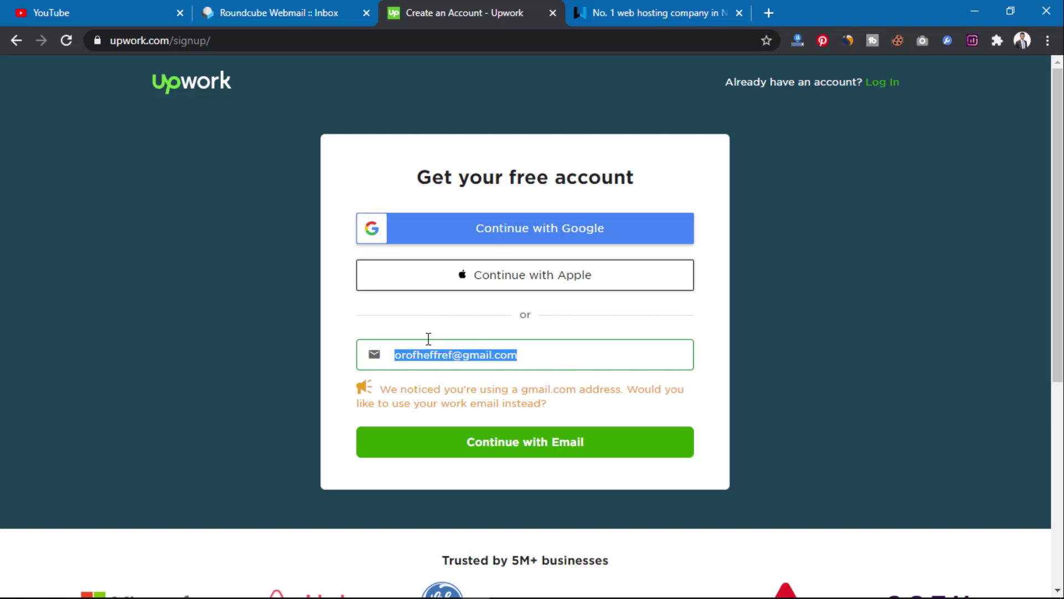
key(ctrl+v)
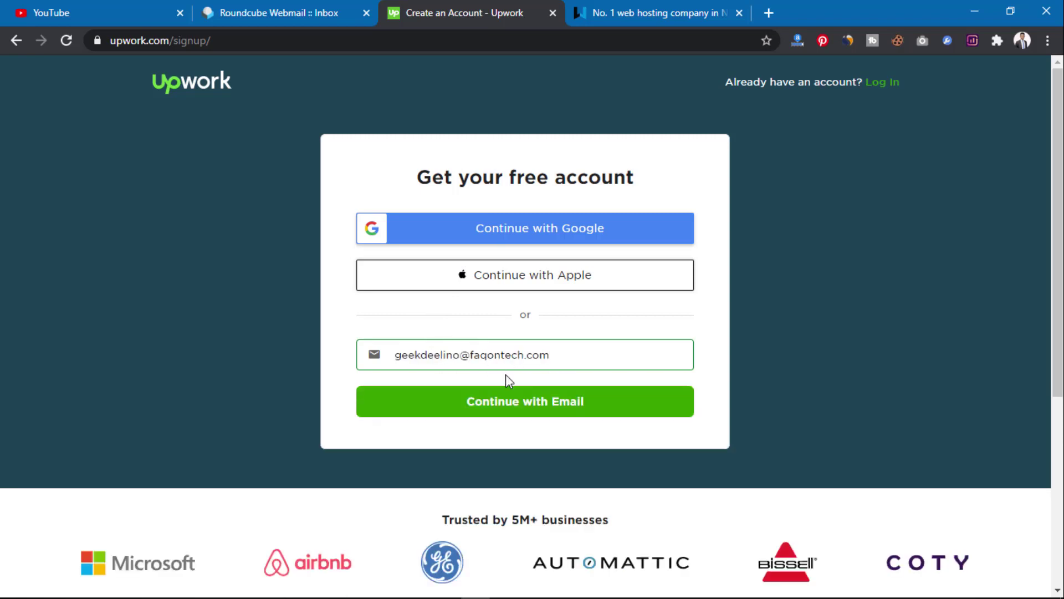
click(724, 400)
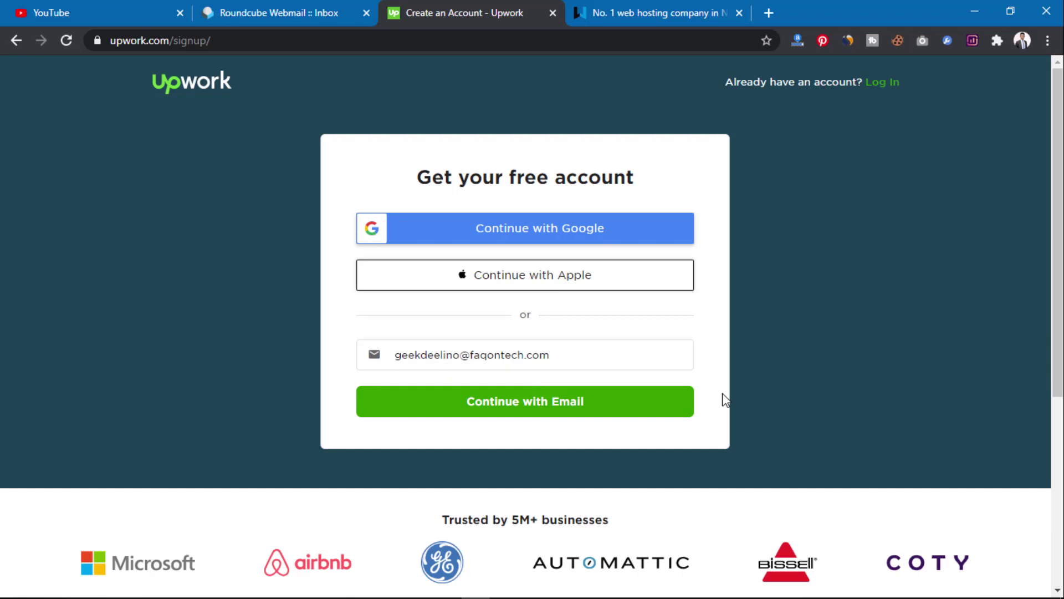
click(573, 408)
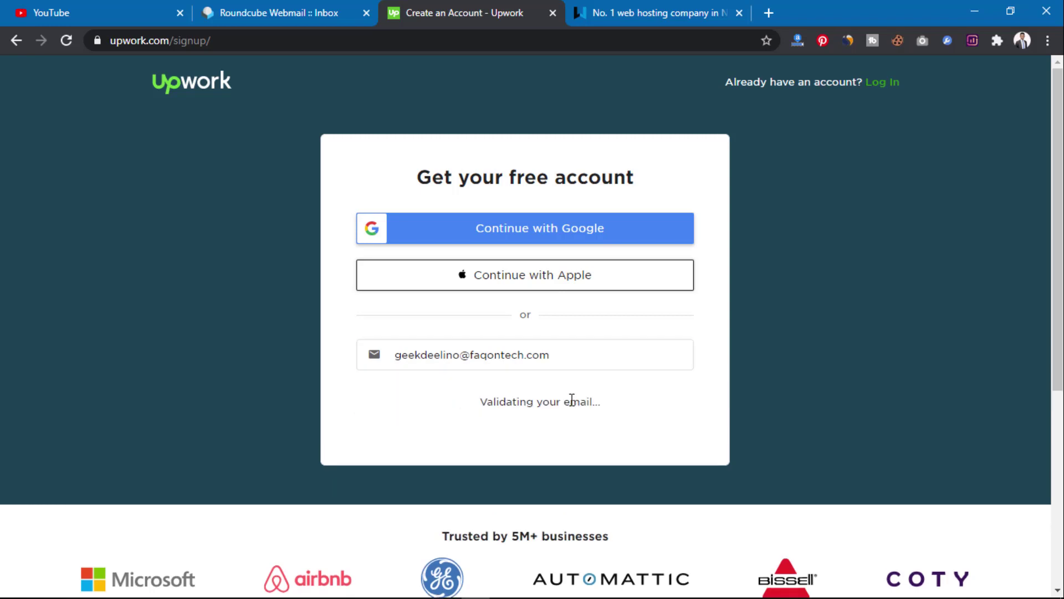
- Enter the first and last name and the account password
click(454, 268)
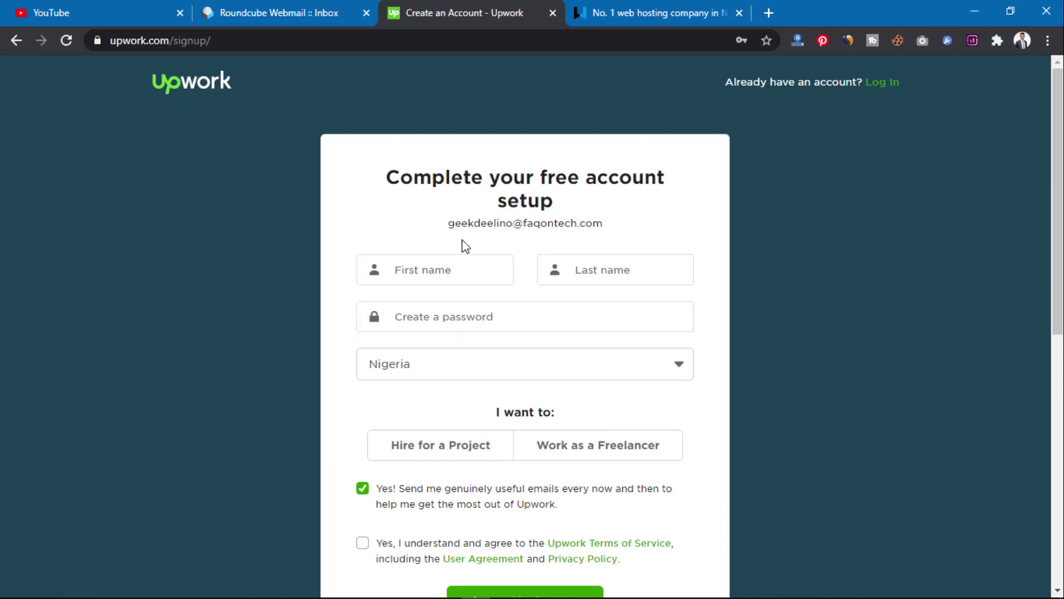
click(464, 256)
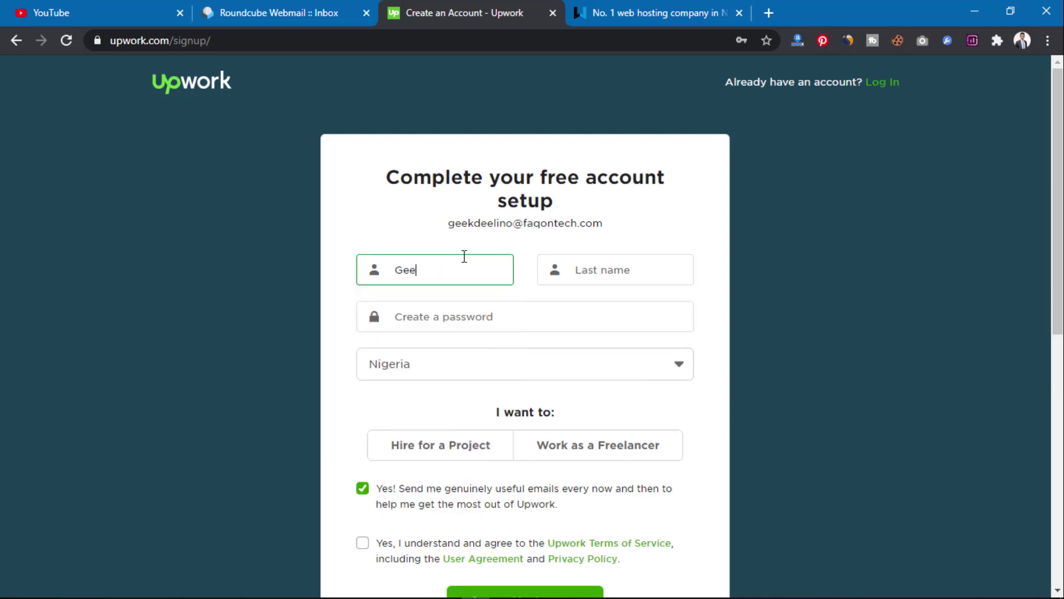
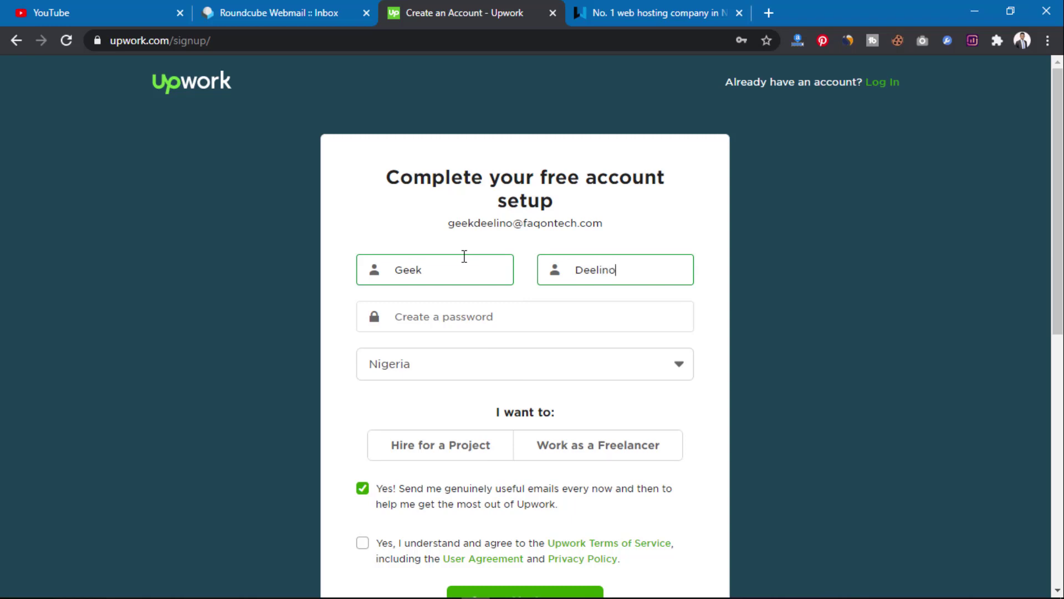
key(Tab)
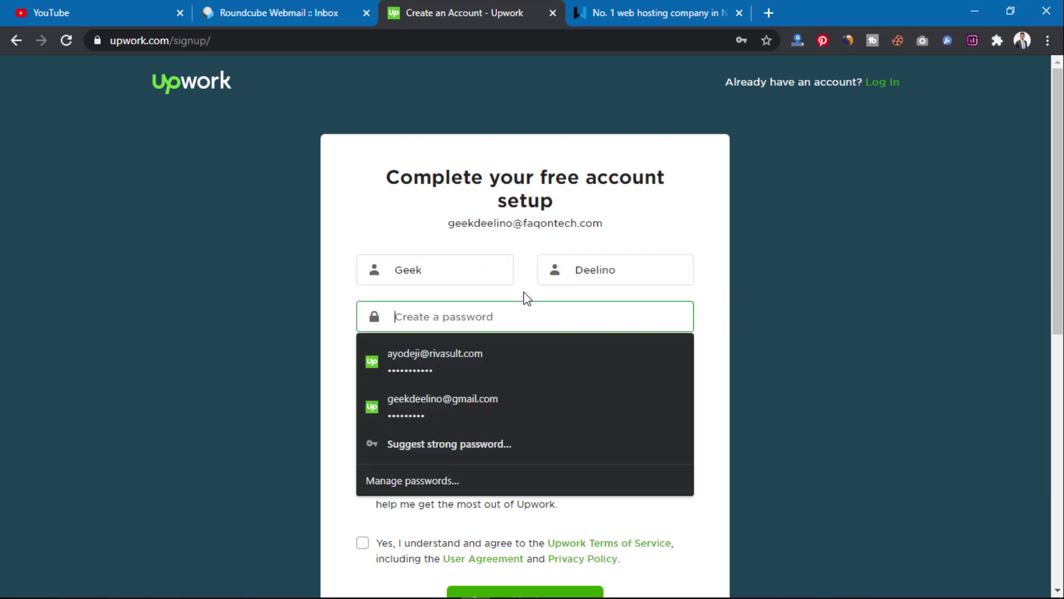
text(G)
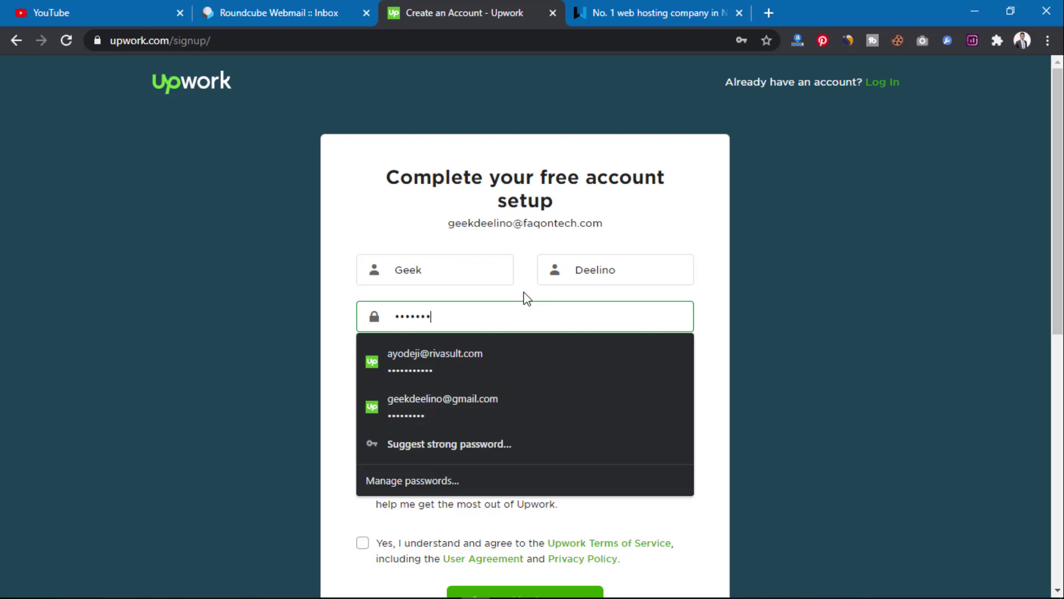
click(525, 294)
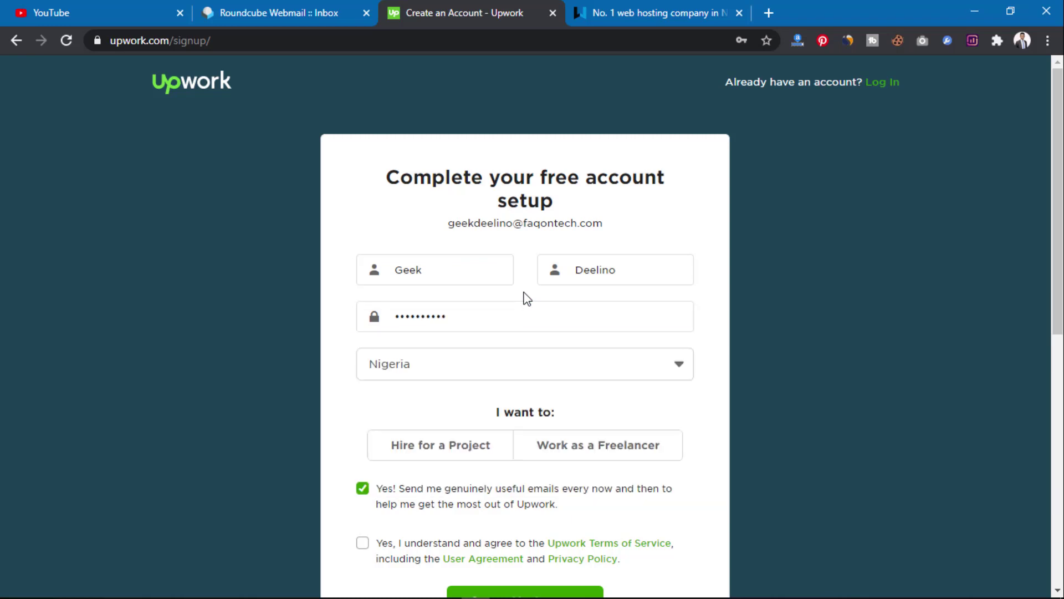
scroll(741, 265, down, 4)
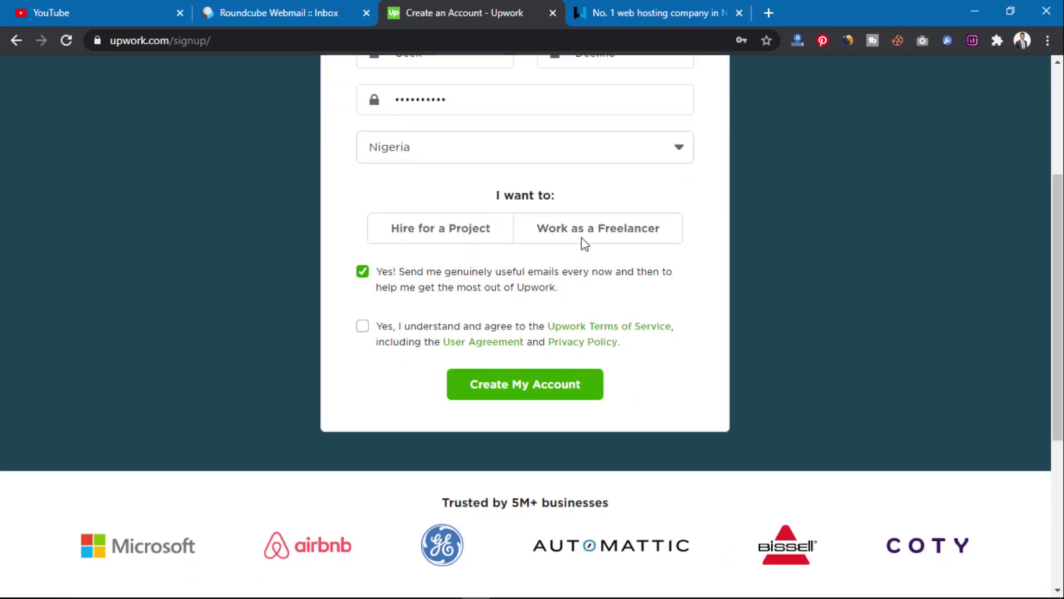
- Choose Work as a Freelancer, set a username, accept the Terms, and create the account
click(584, 243)
click(411, 287)
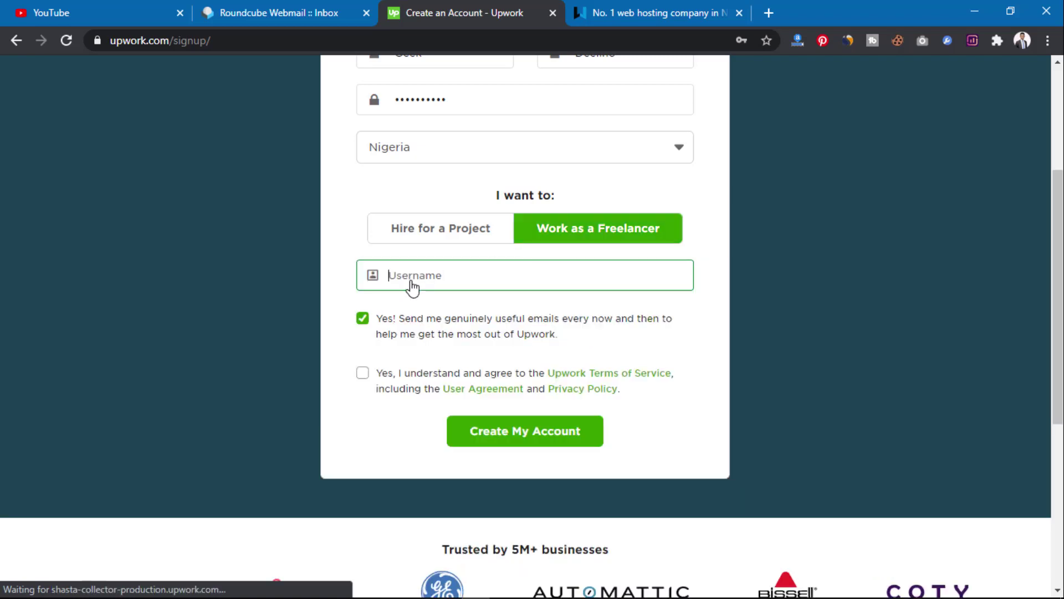
text(geekytt)
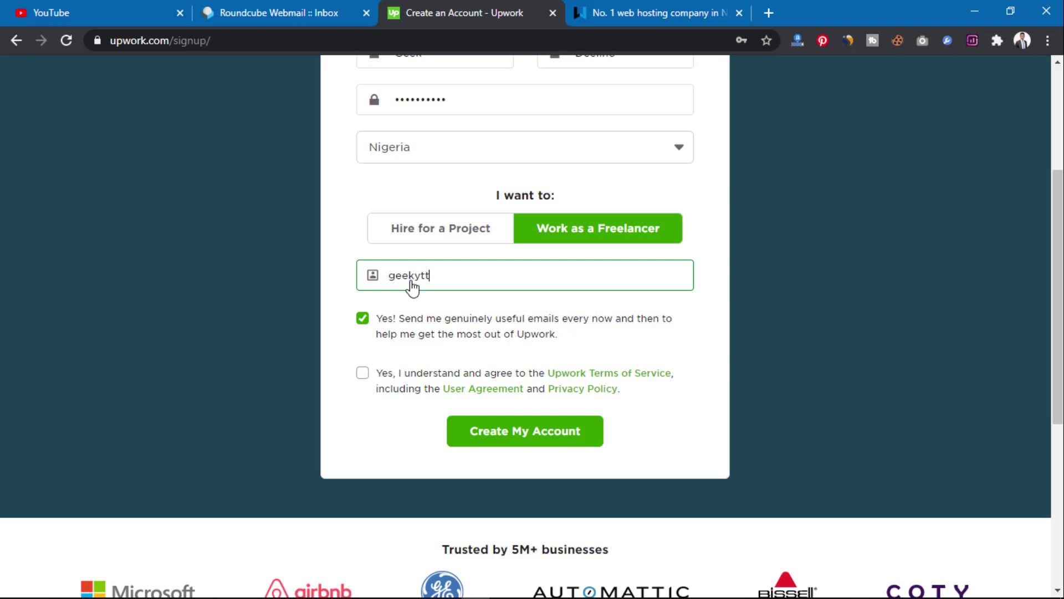
key(BackSpace)
click(364, 376)
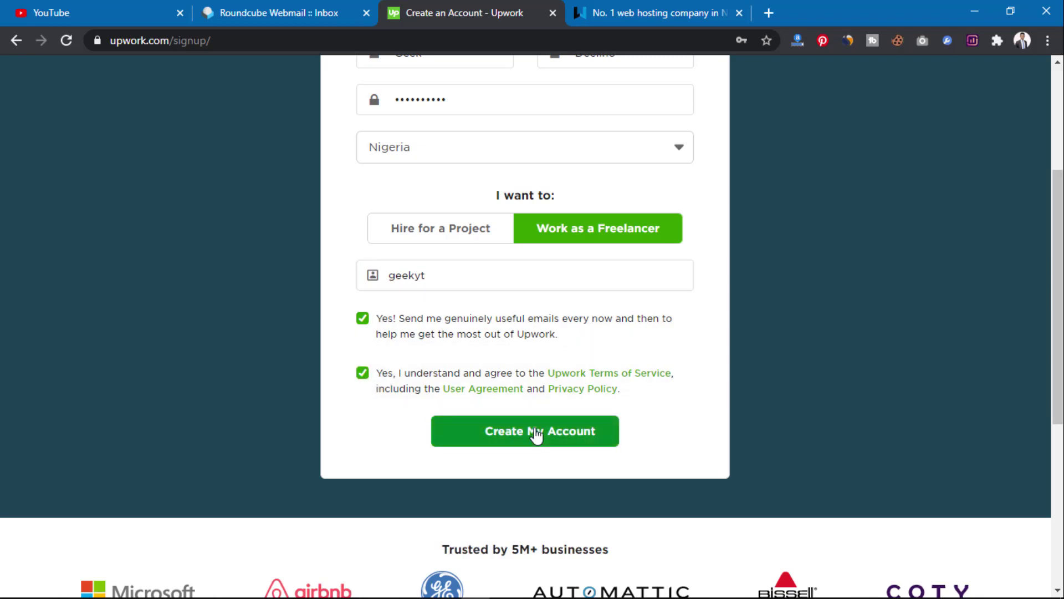
click(535, 435)
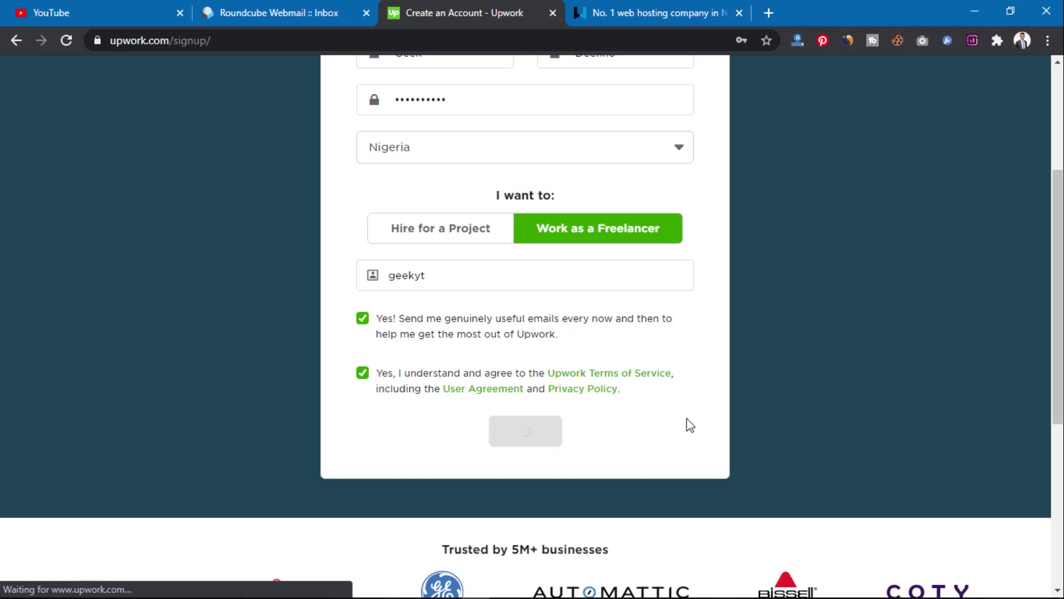
- Check the webmail inbox and save the new Upwork password in the browser
drag(1049, 340, 1049, 327)
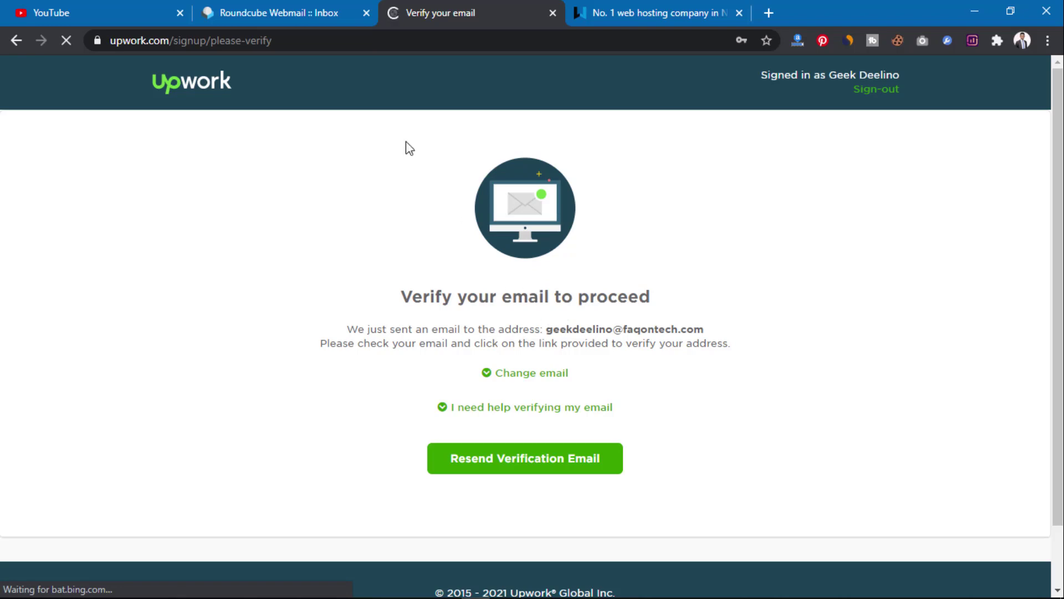
click(319, 11)
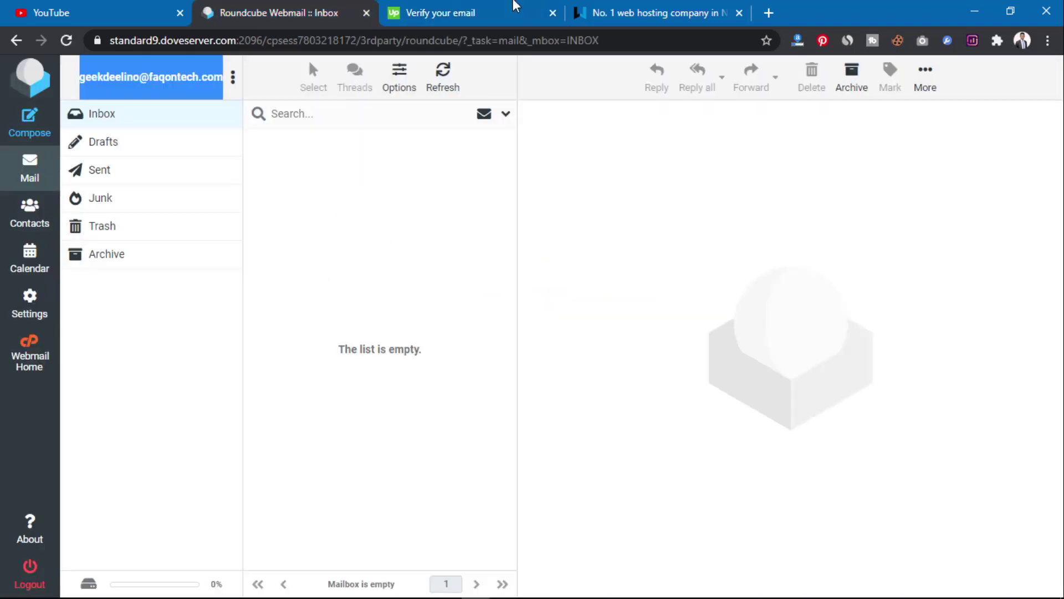
click(516, 5)
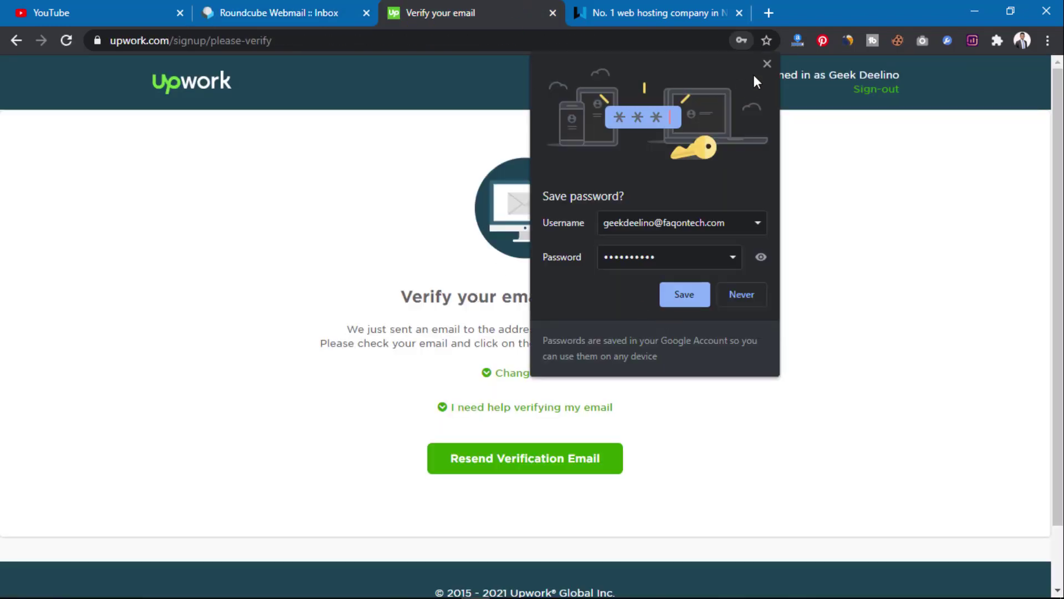
click(686, 289)
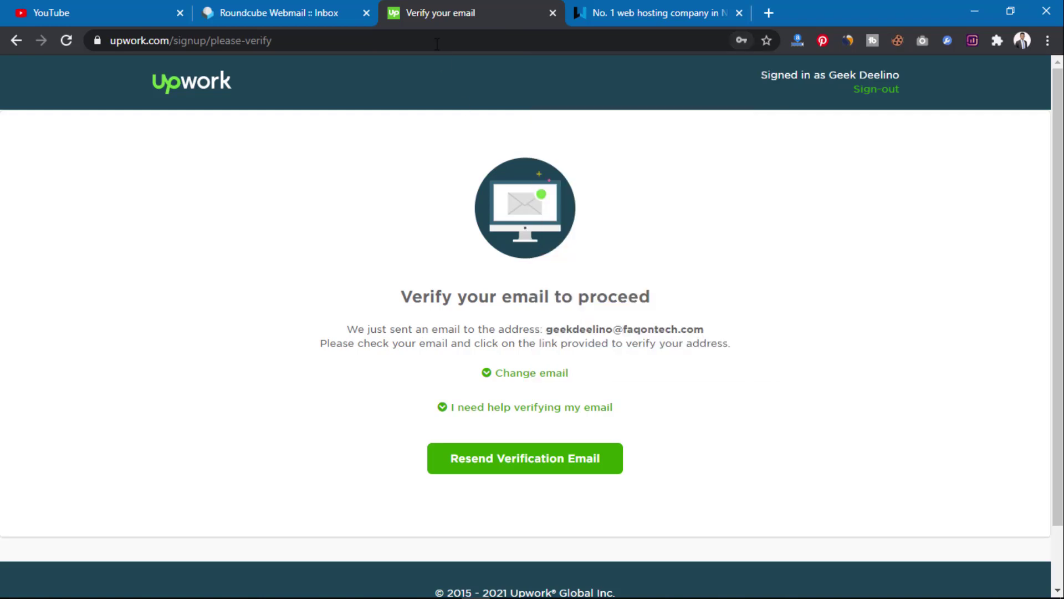
click(317, 6)
- Refresh the Roundcube inbox repeatedly until Upwork's verification email arrives
click(442, 75)
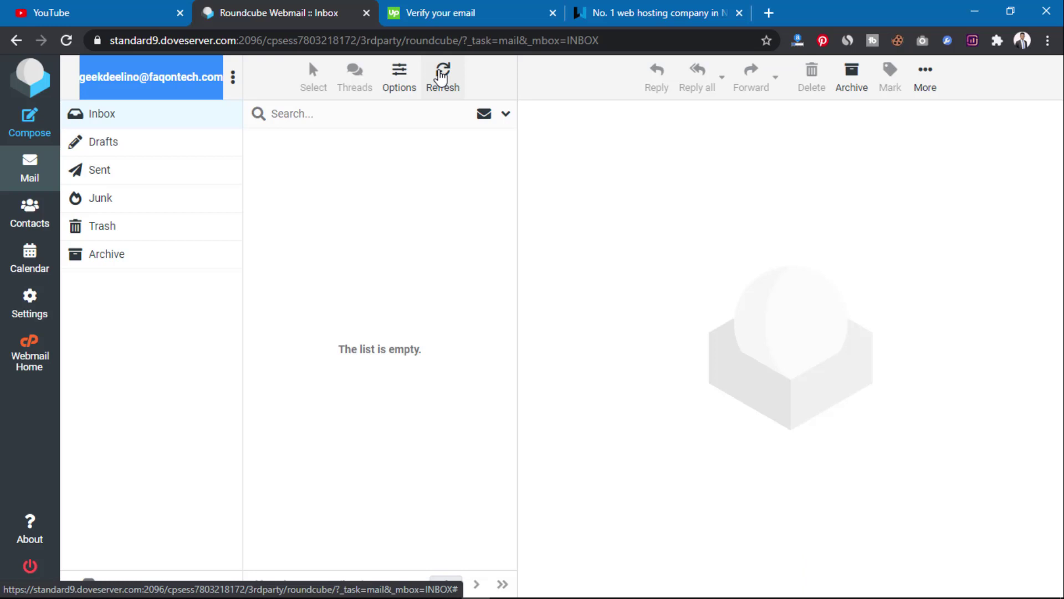
click(442, 75)
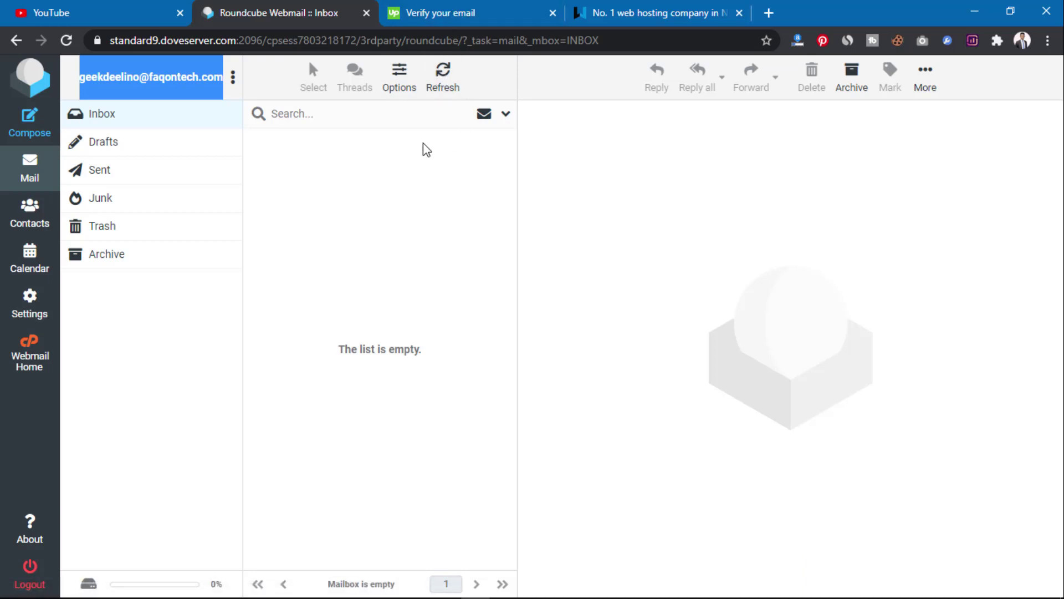
click(501, 8)
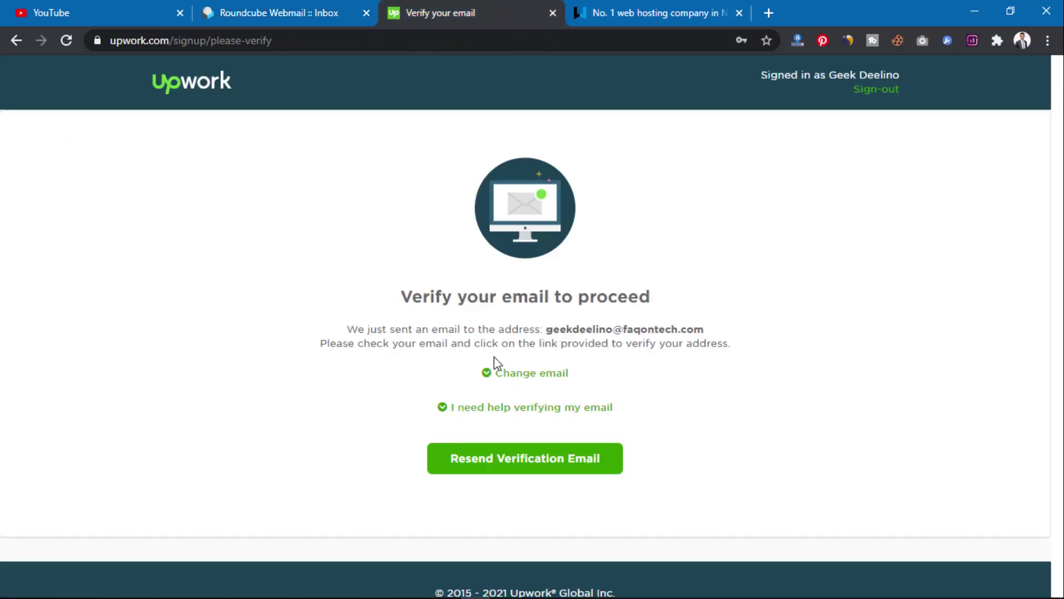
click(327, 9)
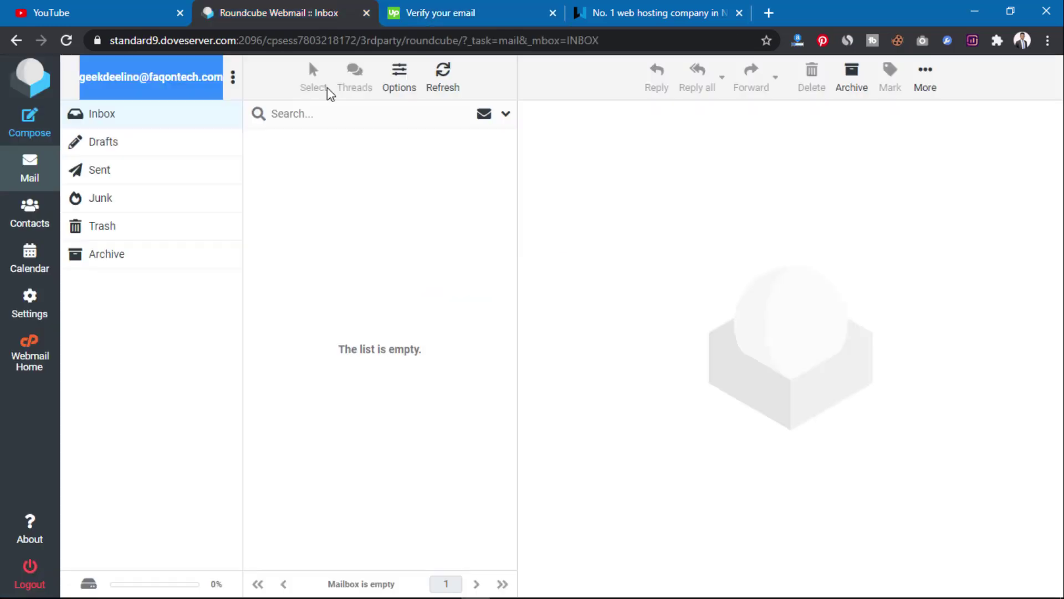
click(455, 79)
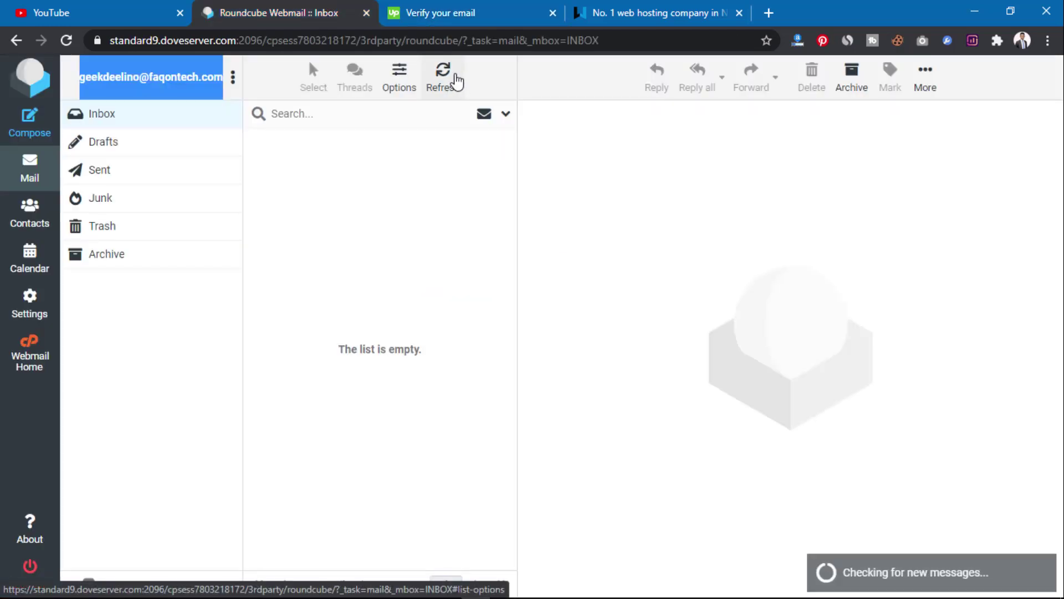
click(430, 7)
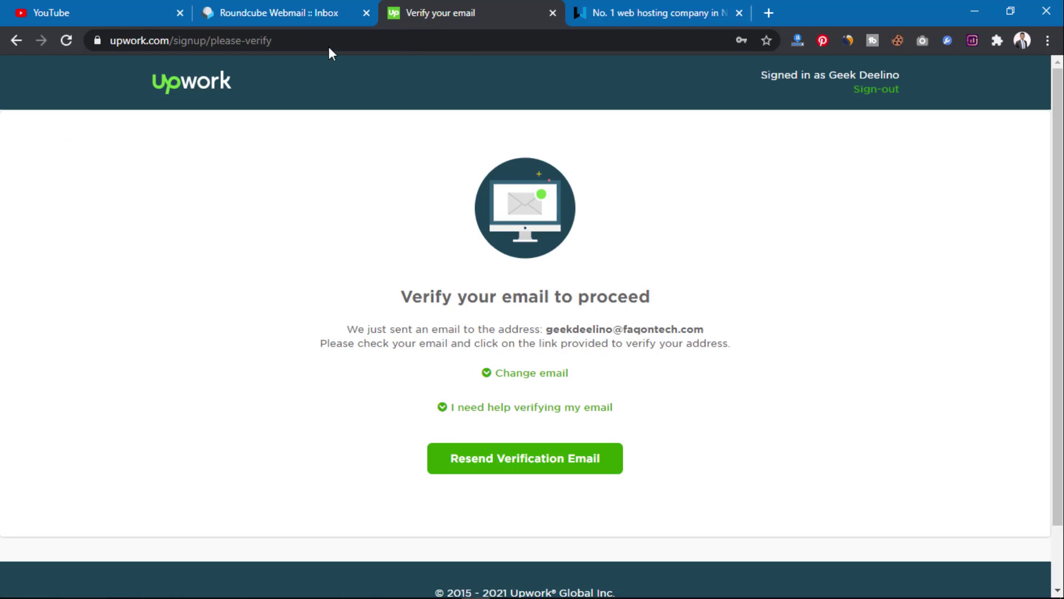
click(310, 12)
click(434, 95)
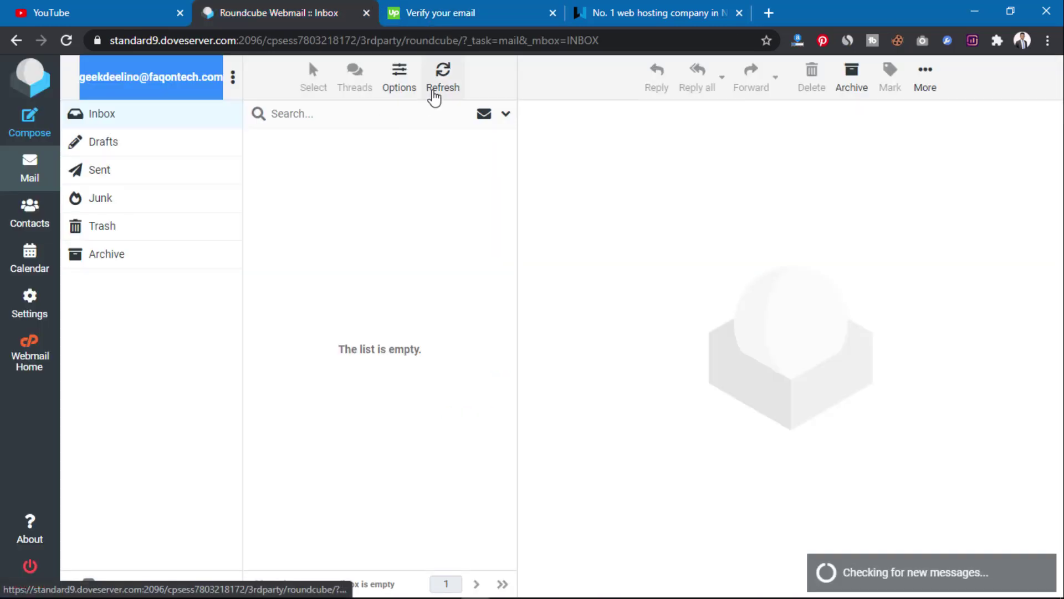
click(434, 96)
click(434, 97)
click(435, 100)
click(435, 99)
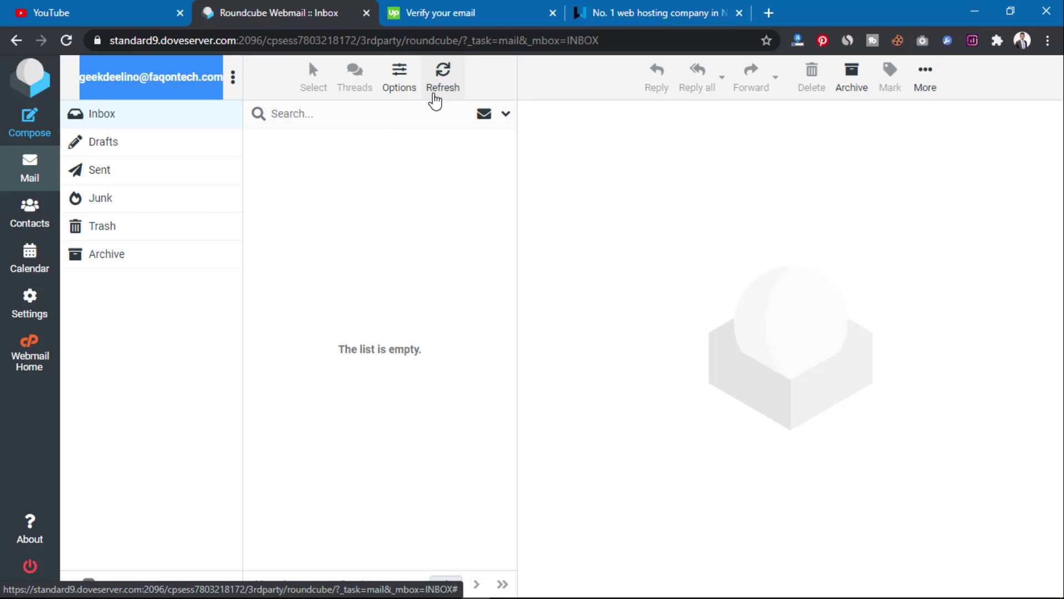
click(435, 99)
click(438, 94)
click(439, 94)
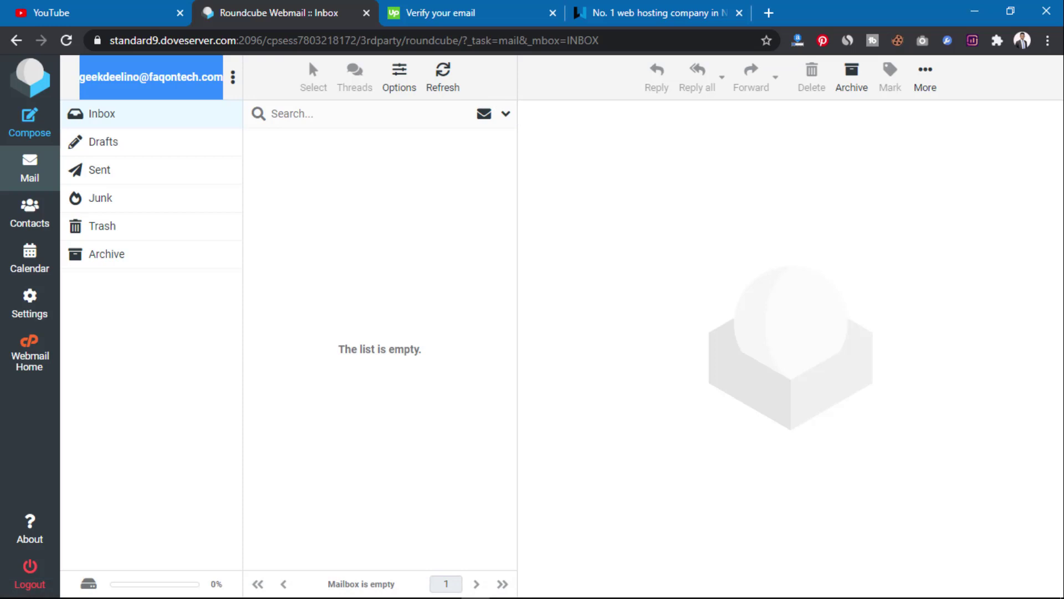
click(562, 592)
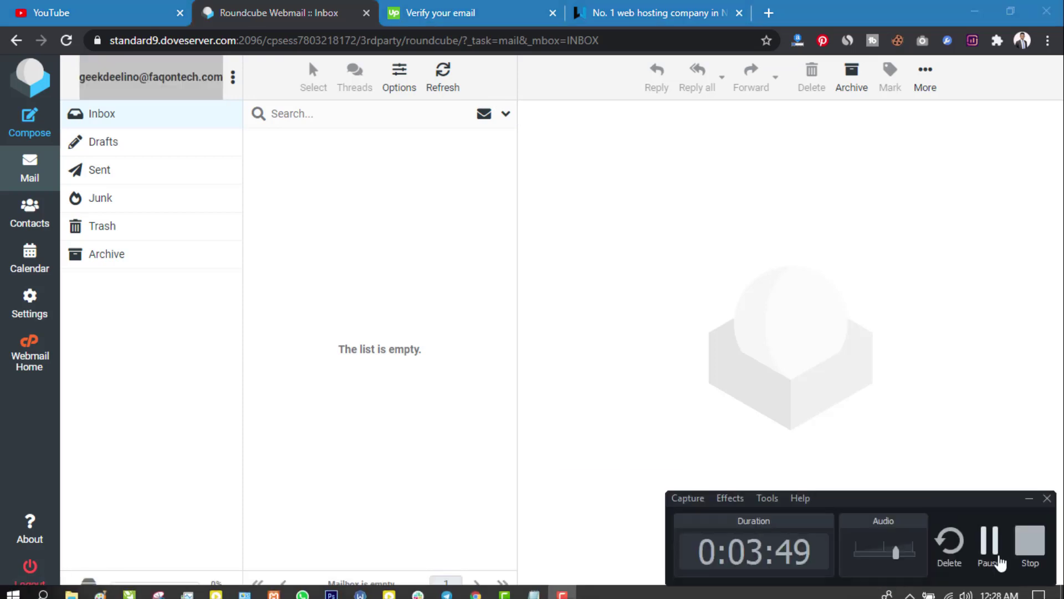
click(1003, 561)
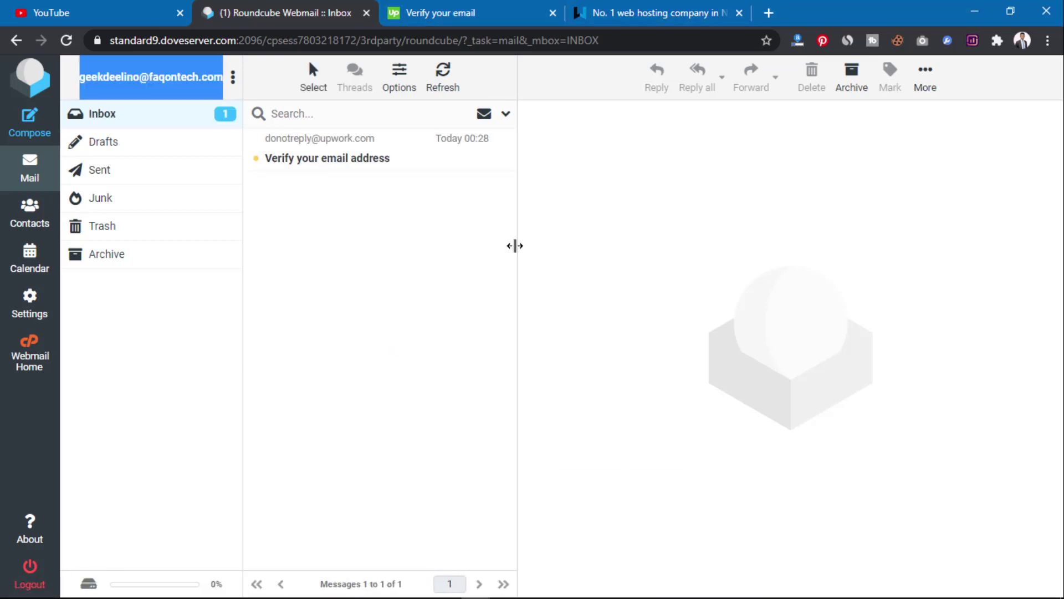
- Open Upwork's verification email and confirm the address with its Verify Email button
click(416, 162)
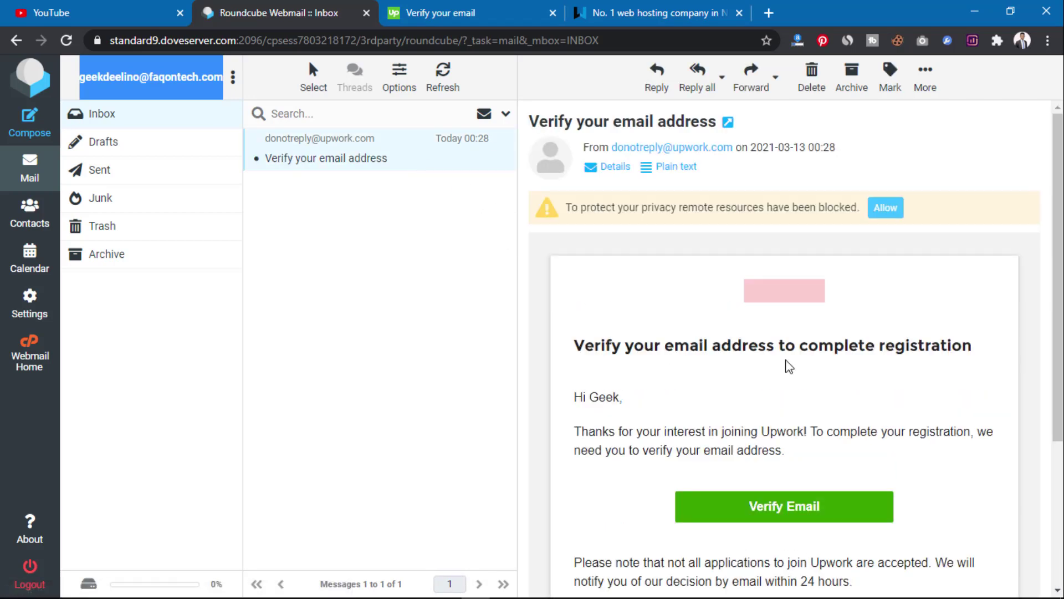
click(794, 509)
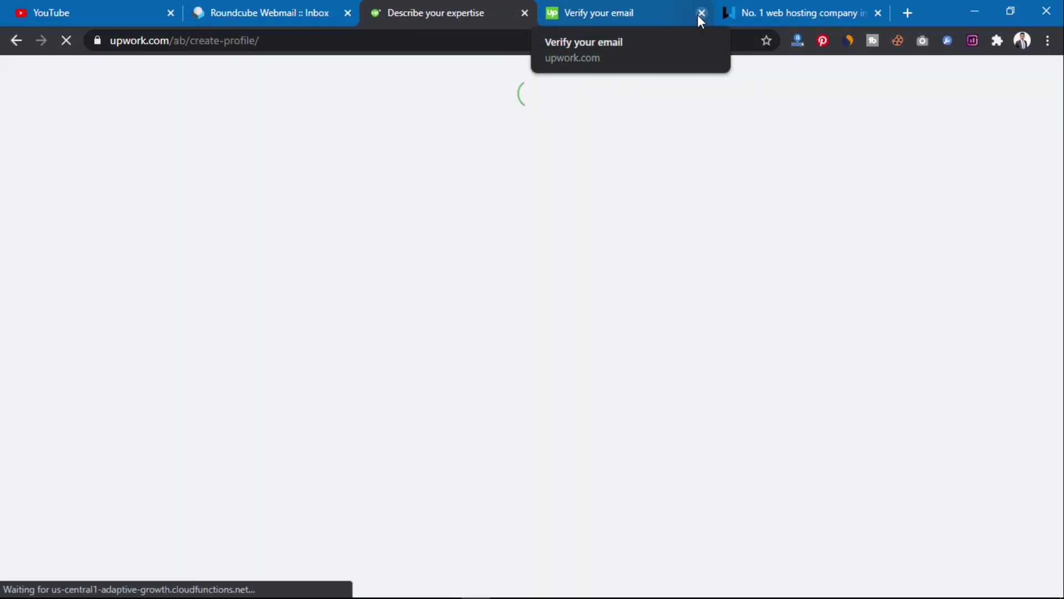
- Close the old Verify your email tab and review the Upwork details in Notepad
click(702, 12)
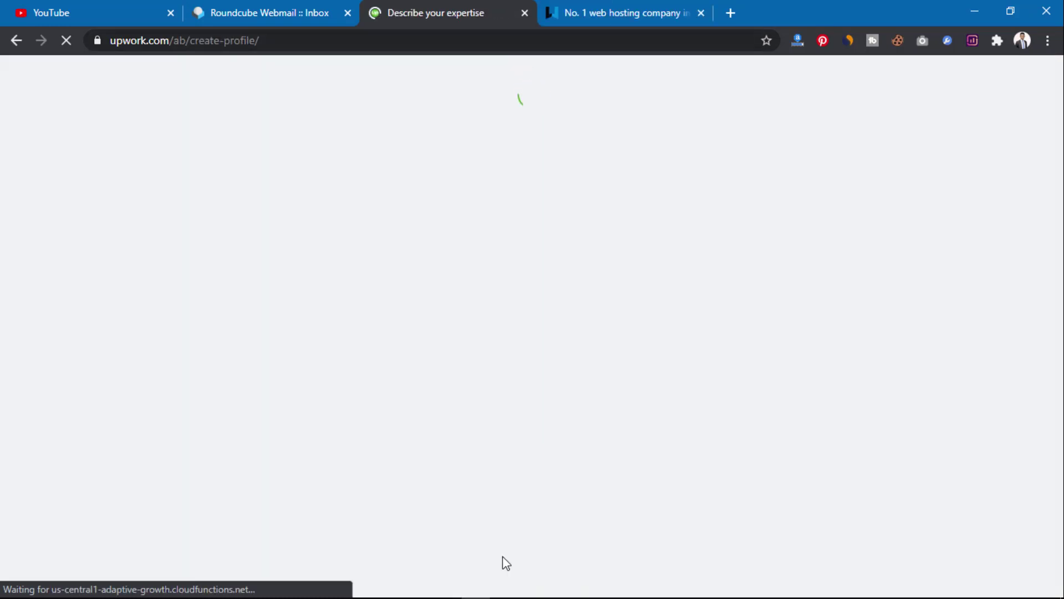
click(534, 586)
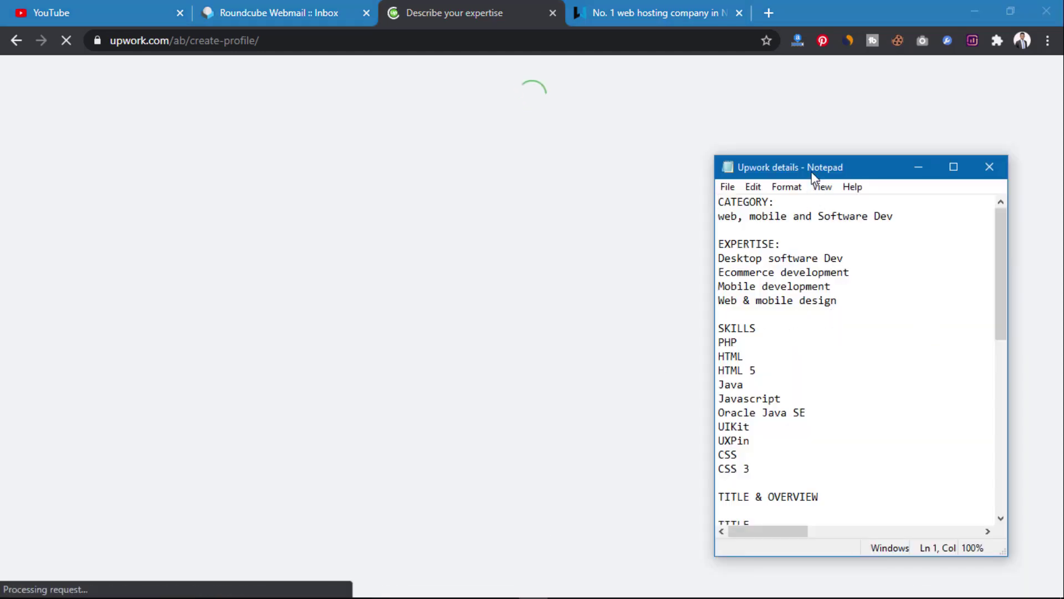
drag(1004, 267, 979, 473)
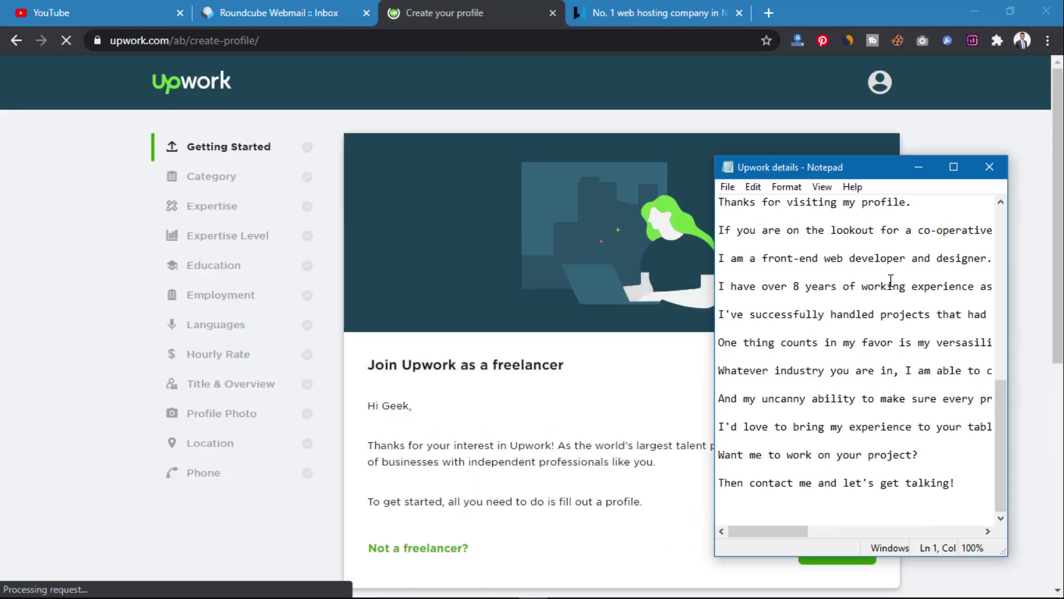
click(606, 446)
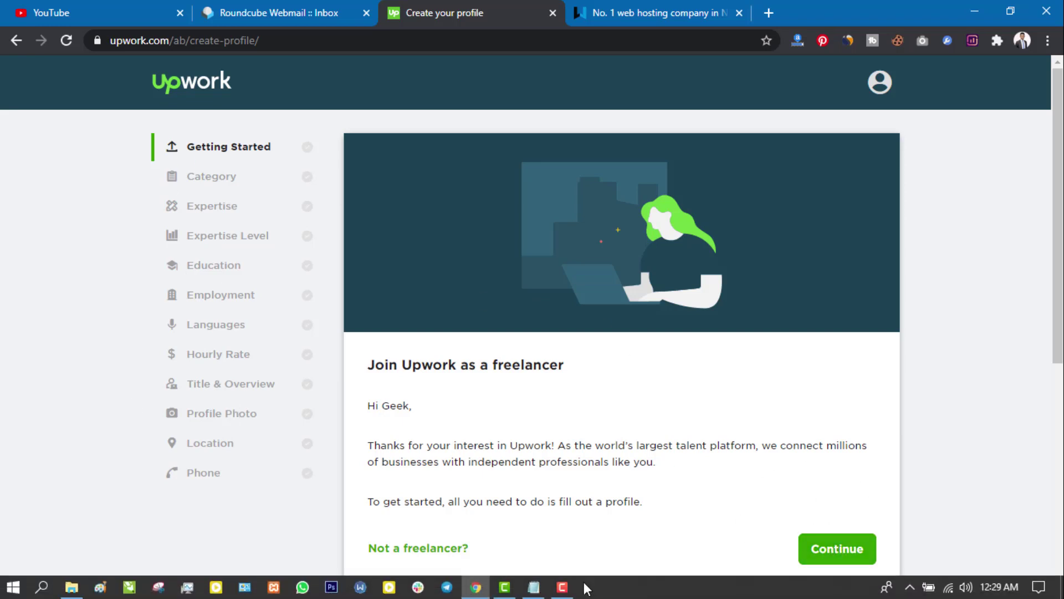
- Recheck the Notepad notes, then continue past the Join Upwork welcome step
click(534, 586)
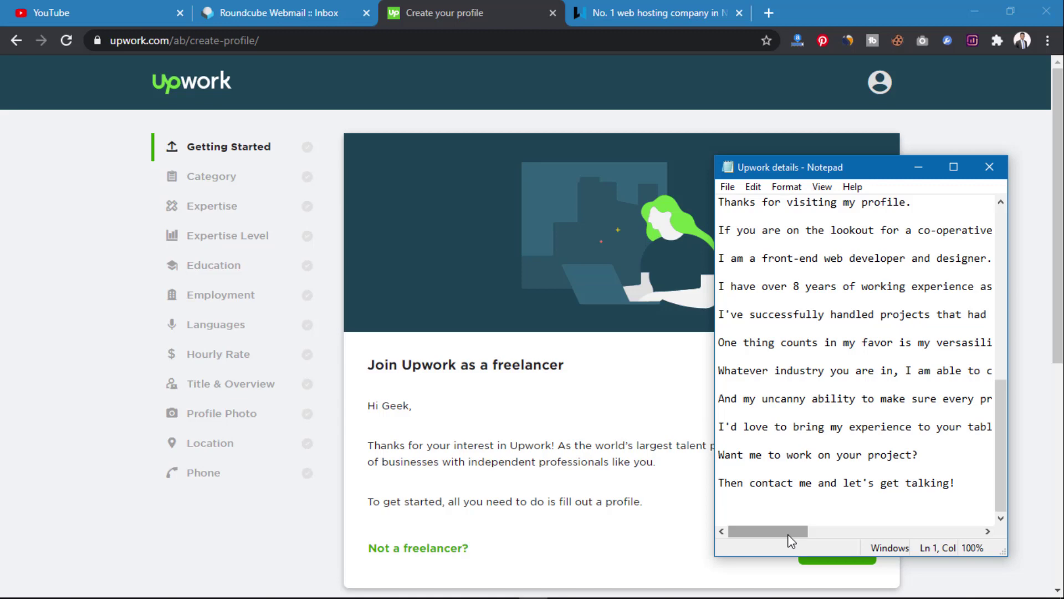
click(569, 546)
click(836, 550)
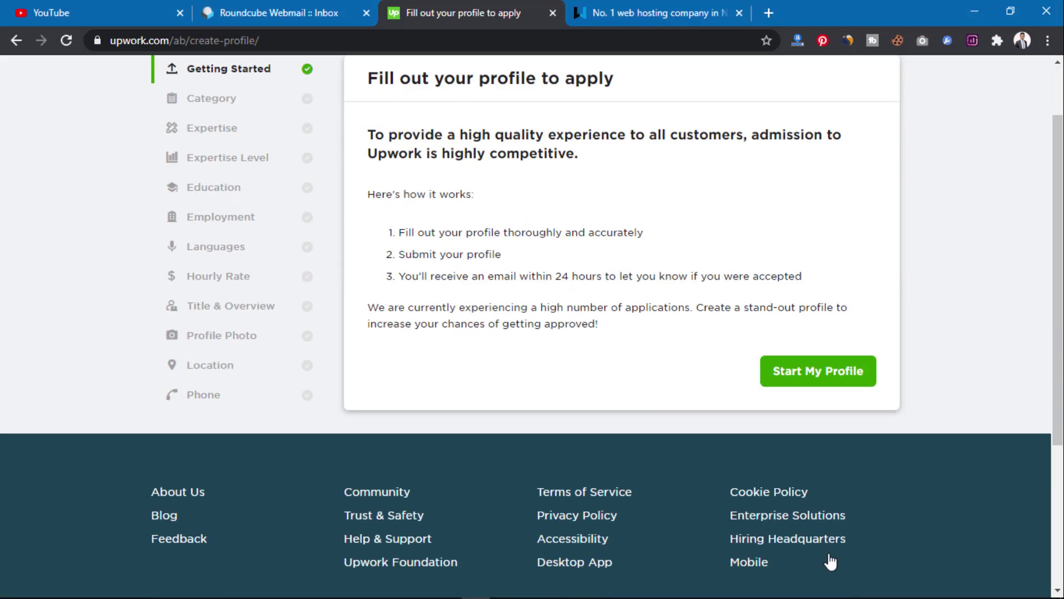
- Choose Start My Profile to begin the freelancer profile
scroll(663, 292, up, 2)
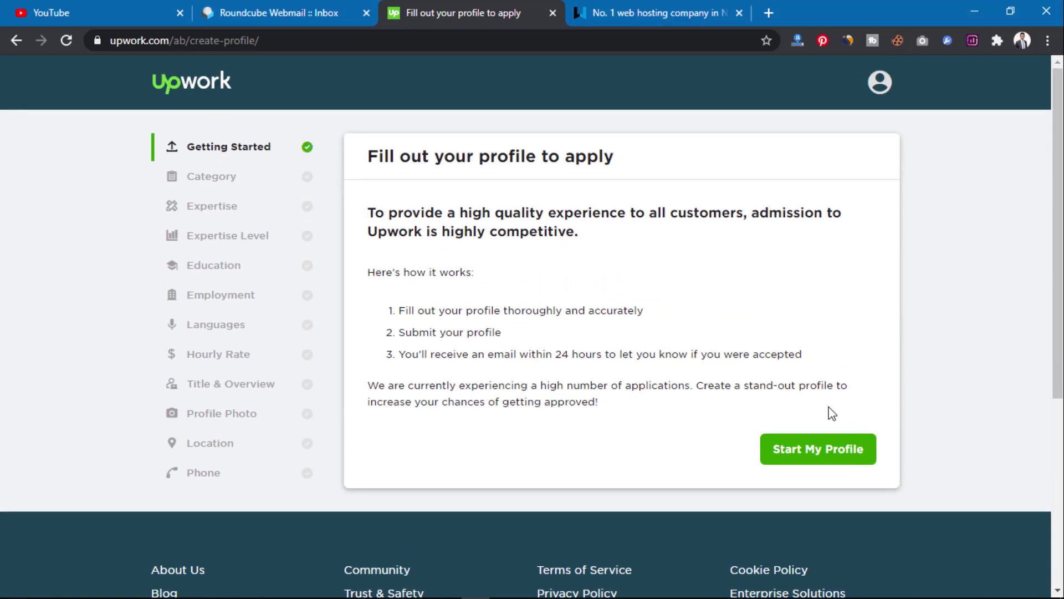
click(819, 446)
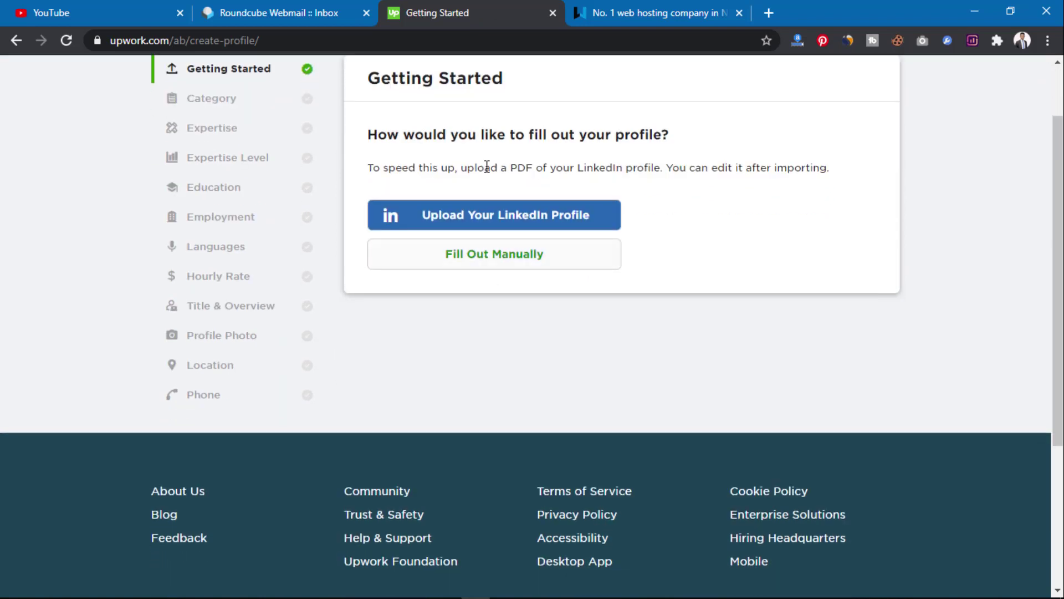
scroll(541, 191, up, 1)
scroll(543, 194, up, 1)
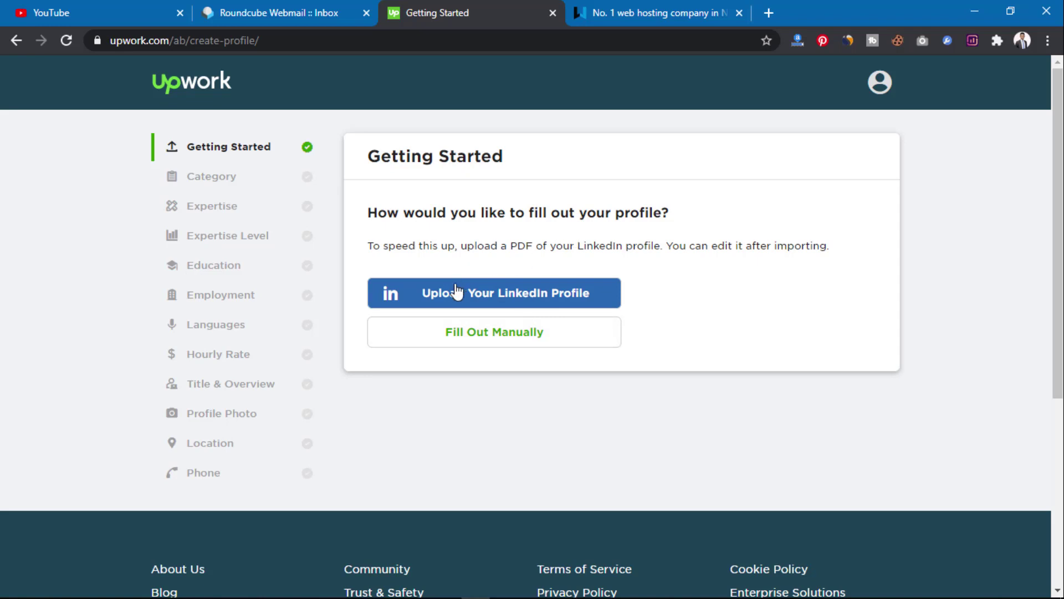
- Choose Fill Out Manually and expand the Select a category dropdown
click(532, 335)
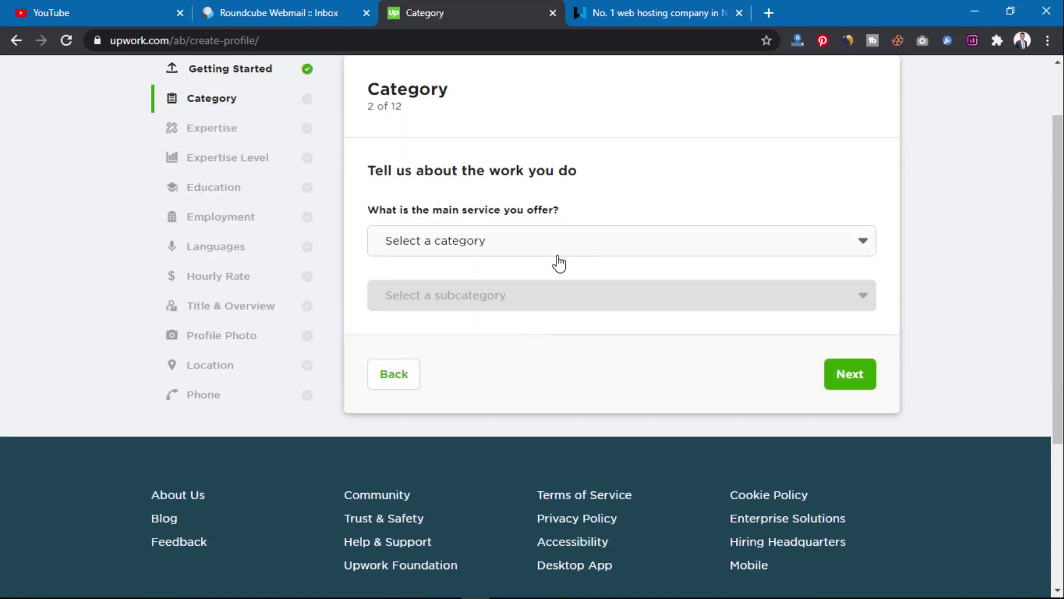
click(531, 244)
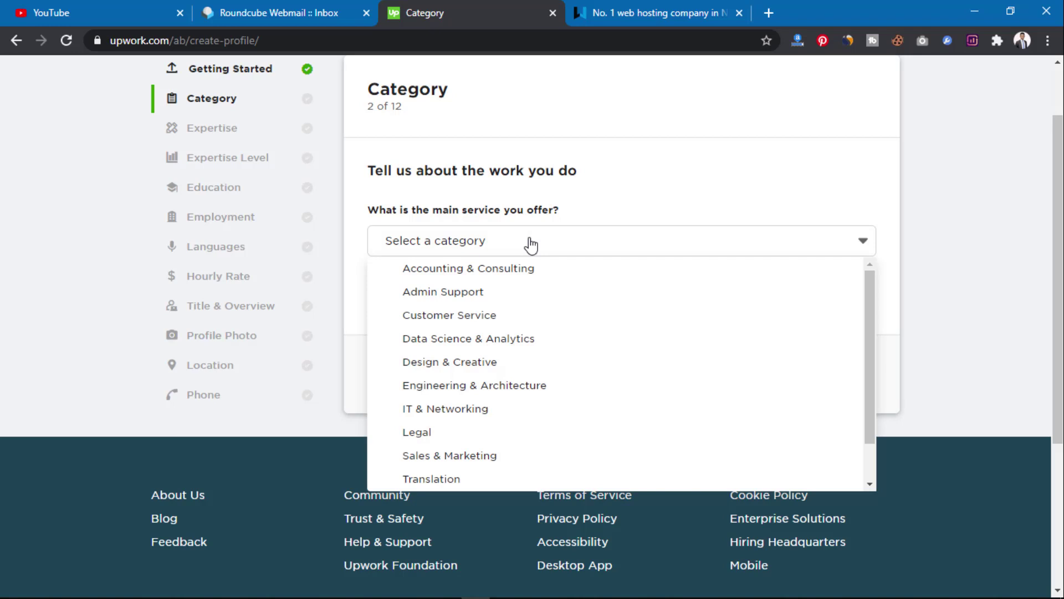
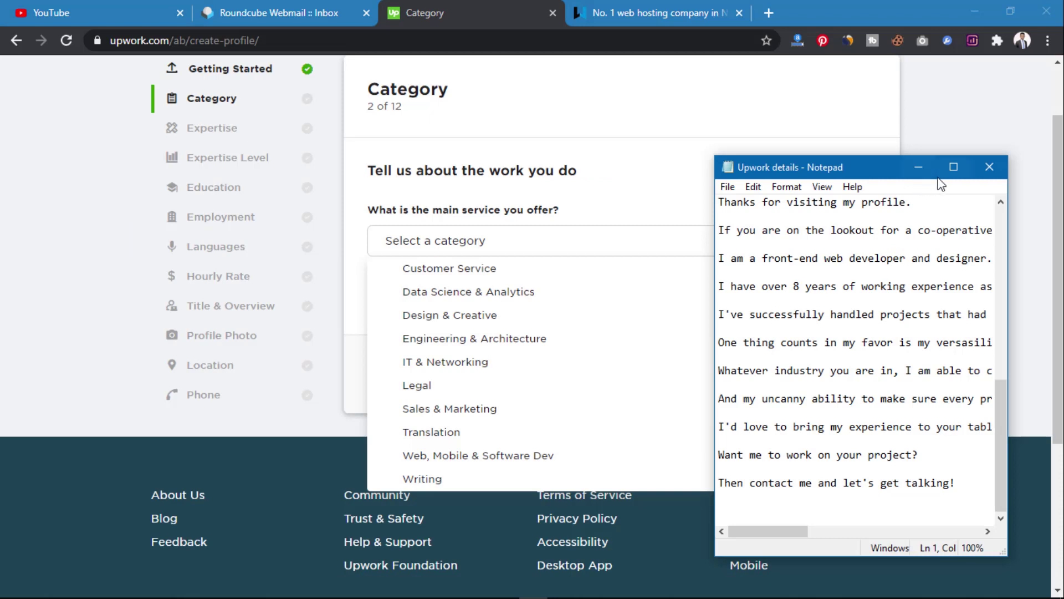
- Choose Web, Mobile & Software Dev as the main service category
scroll(932, 285, up, 10)
drag(899, 224, 686, 216)
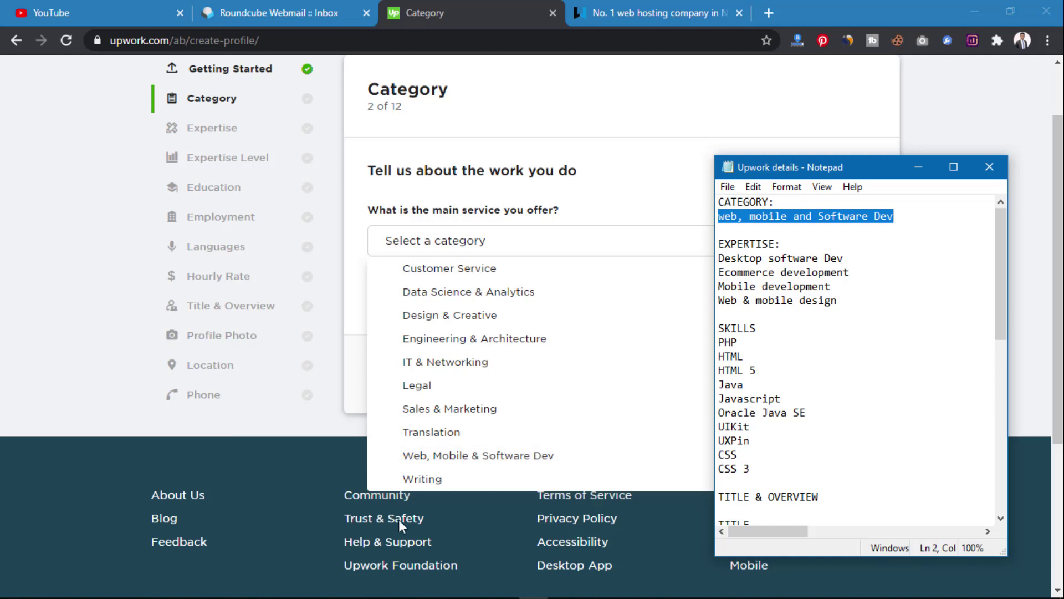
click(487, 455)
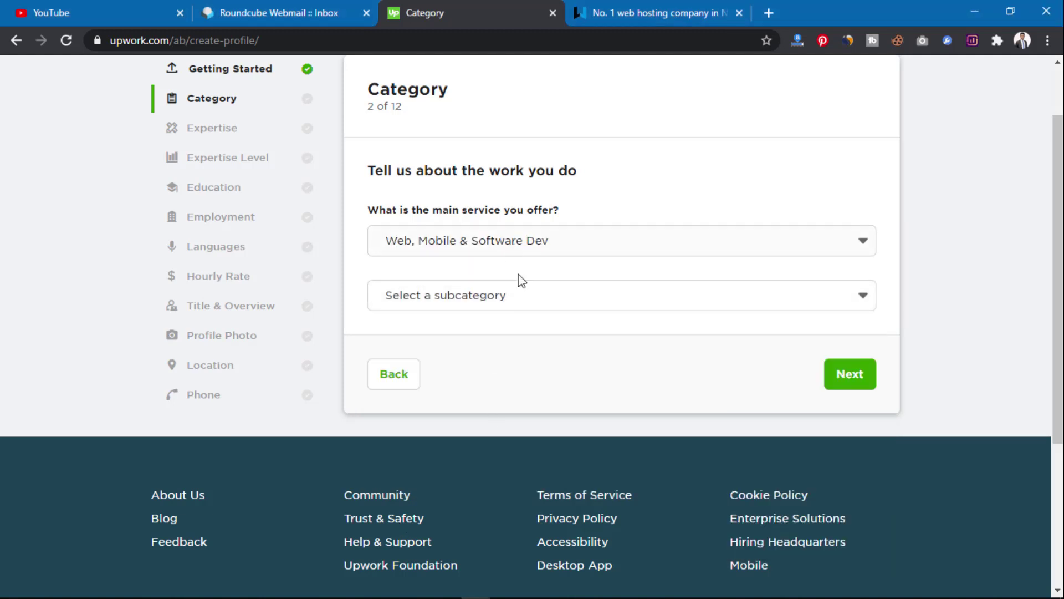
click(525, 299)
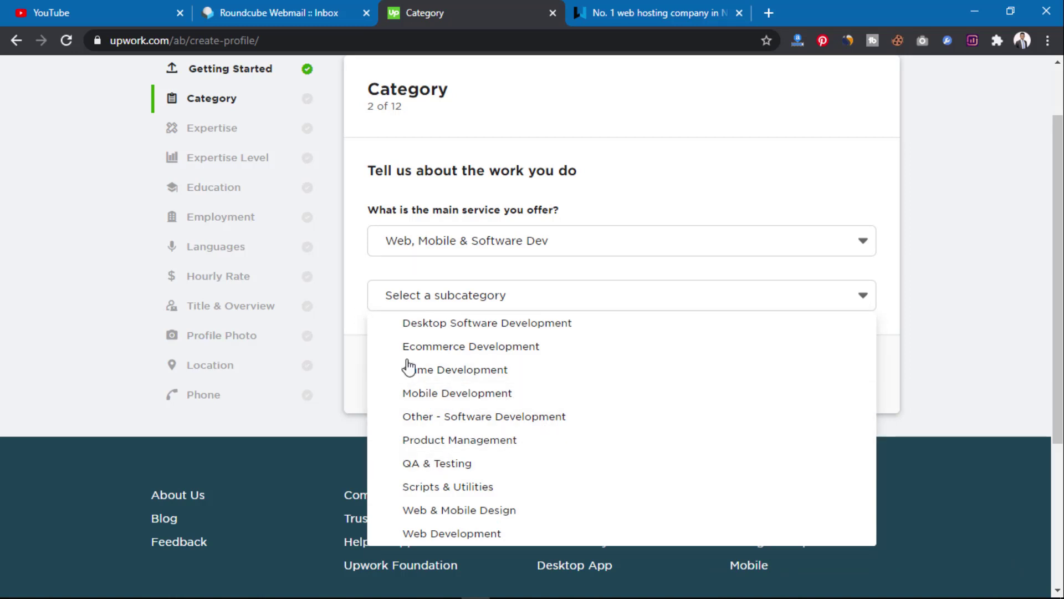
click(363, 333)
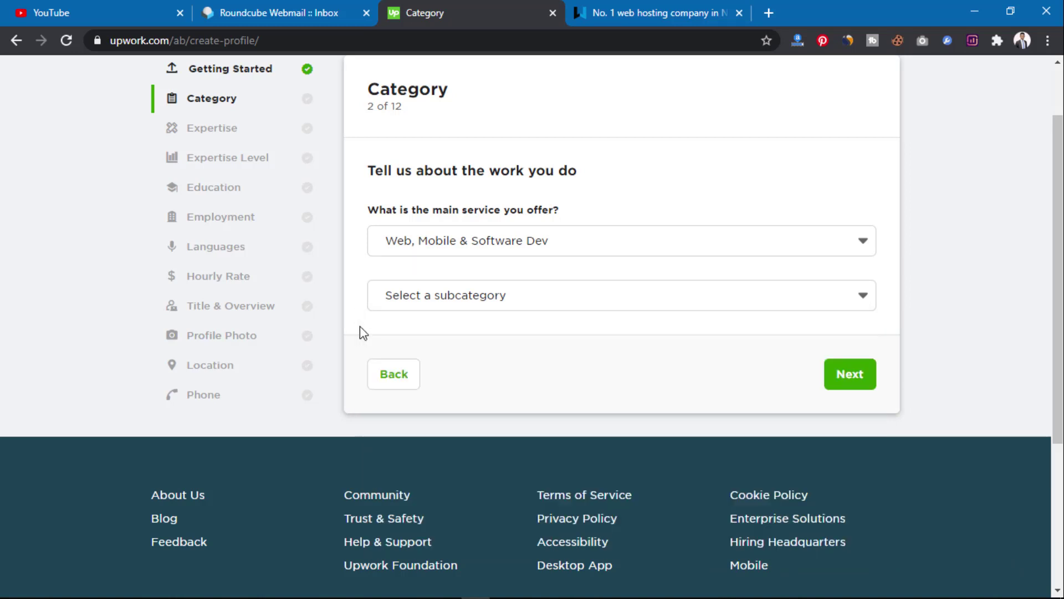
click(842, 381)
- Pick Web Development as the subcategory and continue to the Expertise step
click(512, 302)
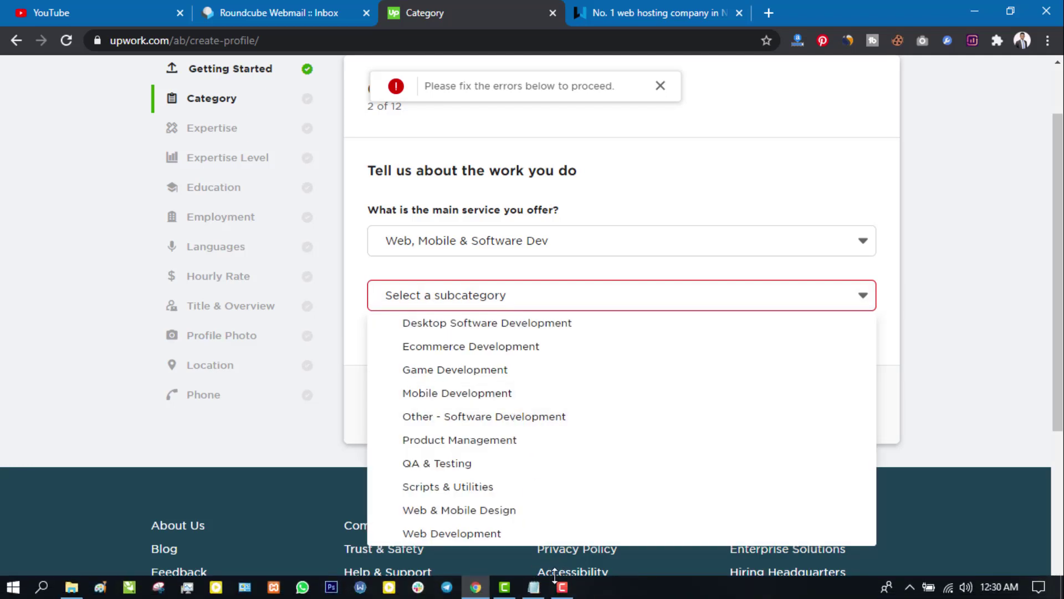
click(533, 589)
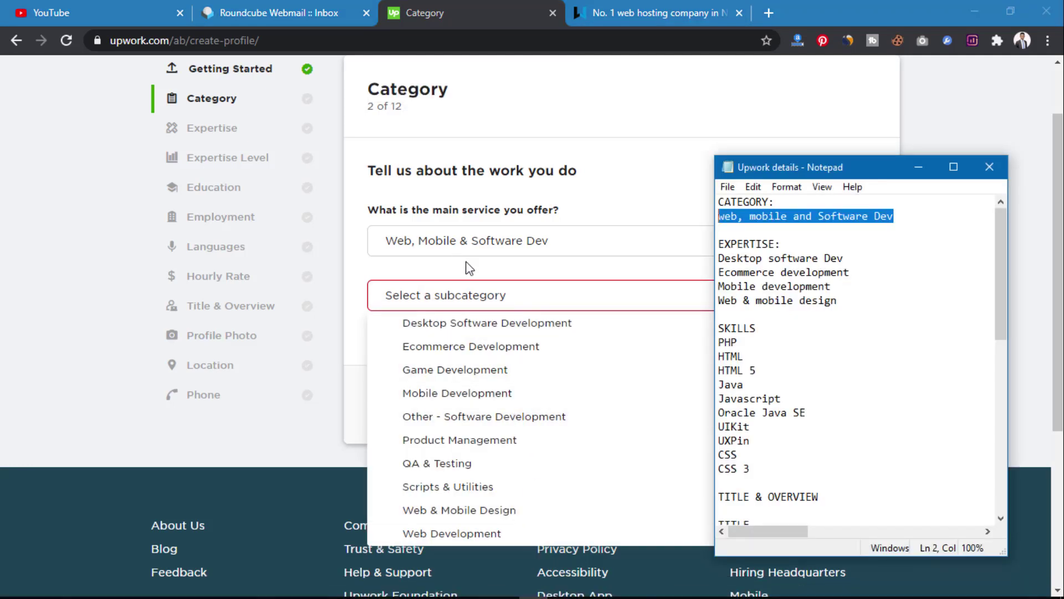
click(486, 277)
click(490, 294)
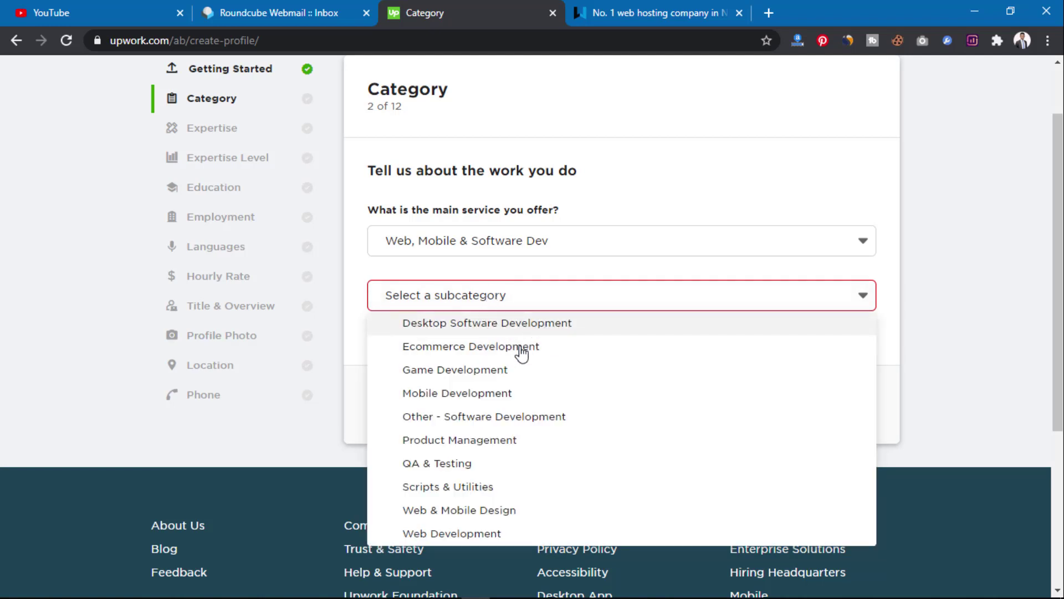
click(501, 533)
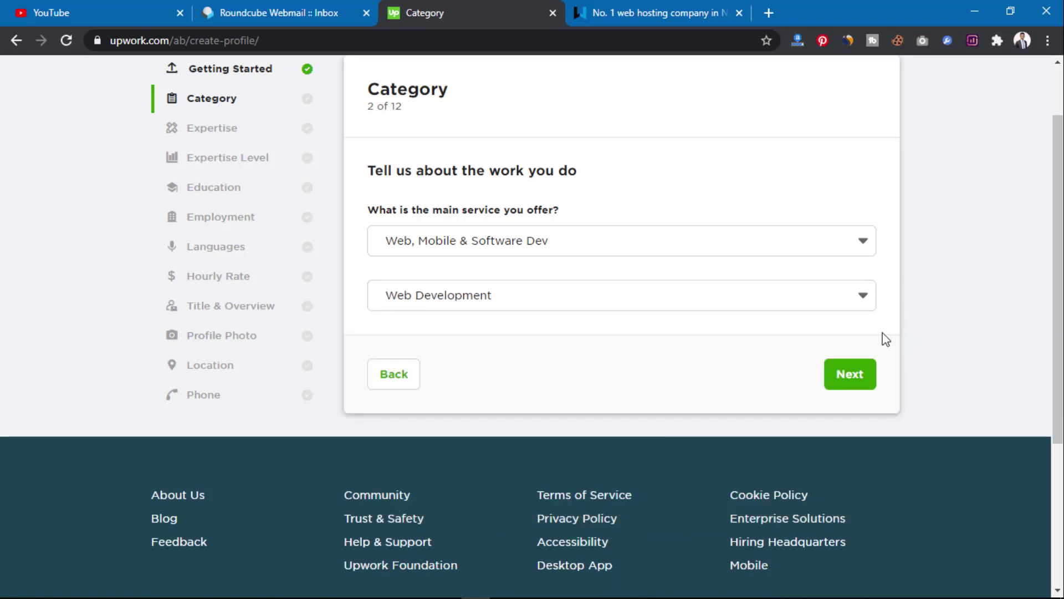
click(851, 376)
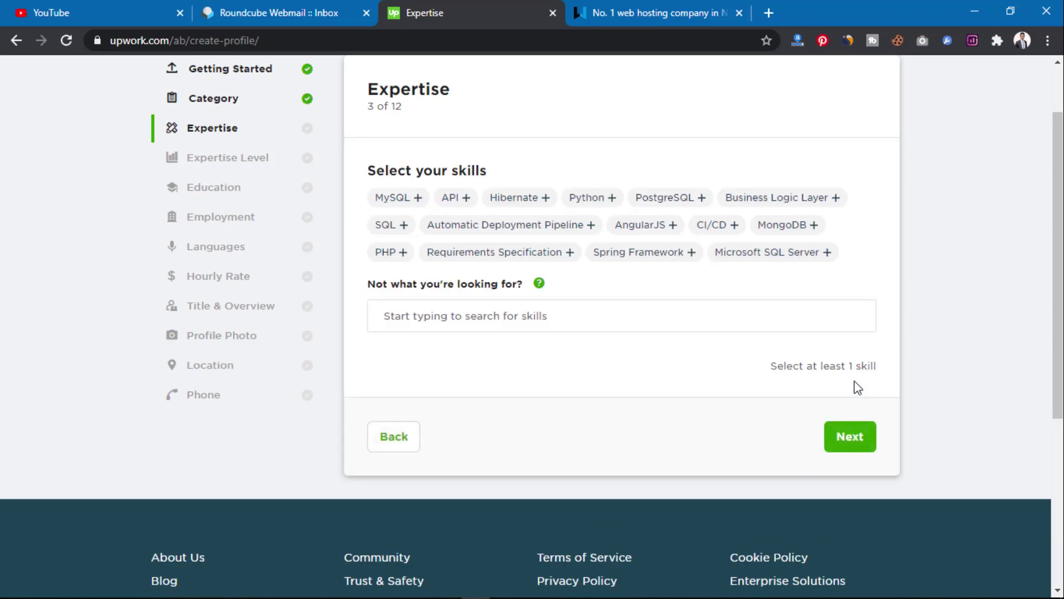
- Search for PHP and add it as a skill
click(491, 326)
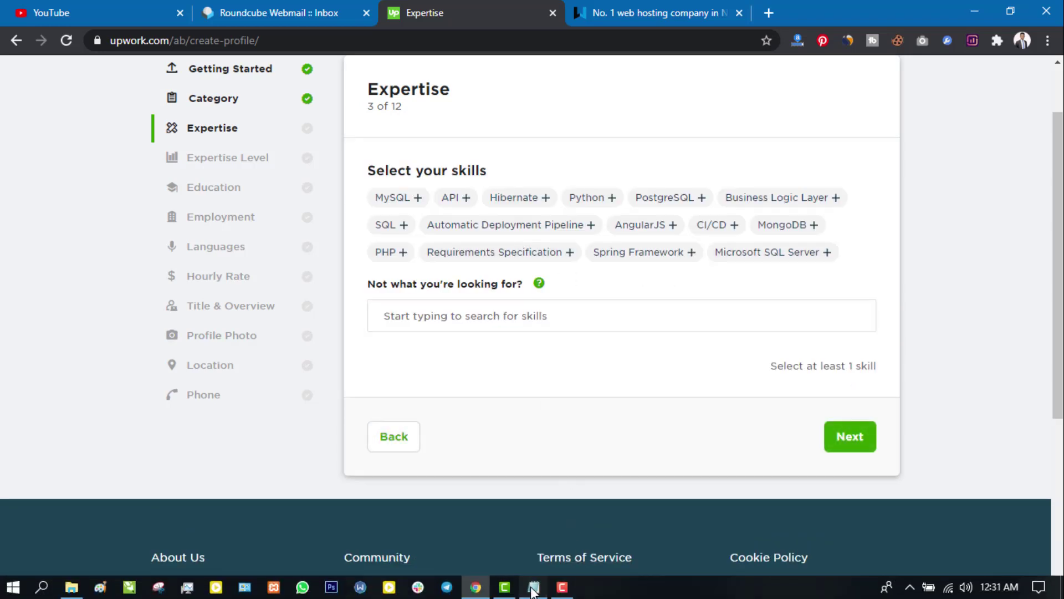
click(533, 589)
click(537, 316)
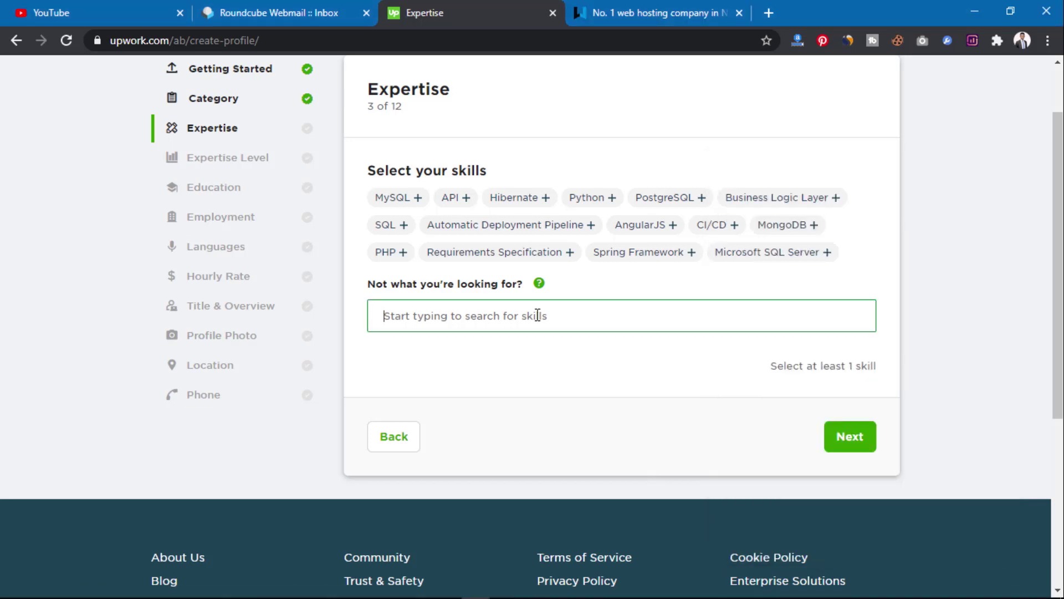
text(PHP)
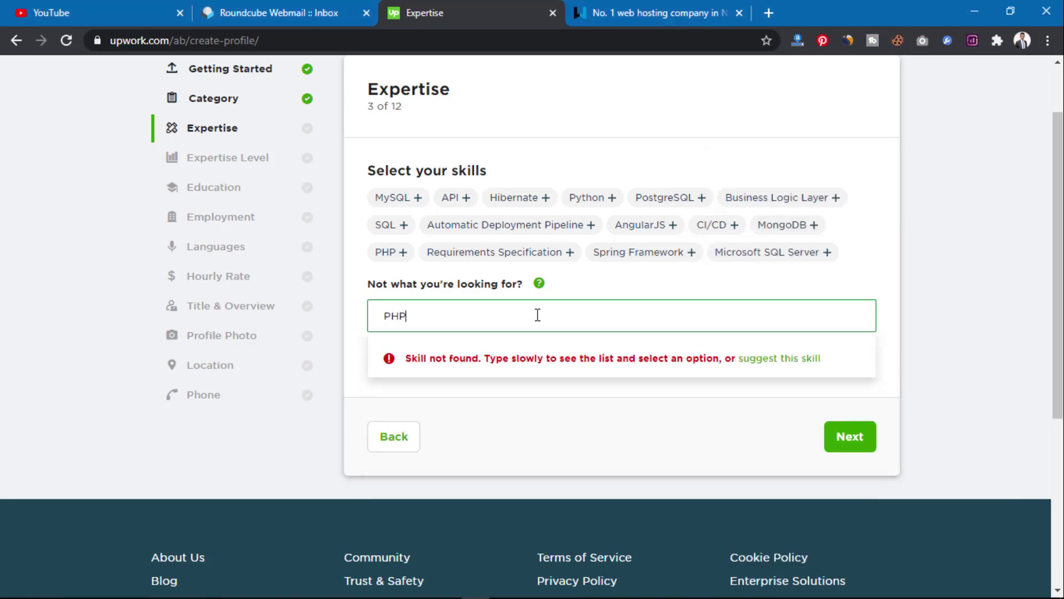
key(BackSpace)
text(P)
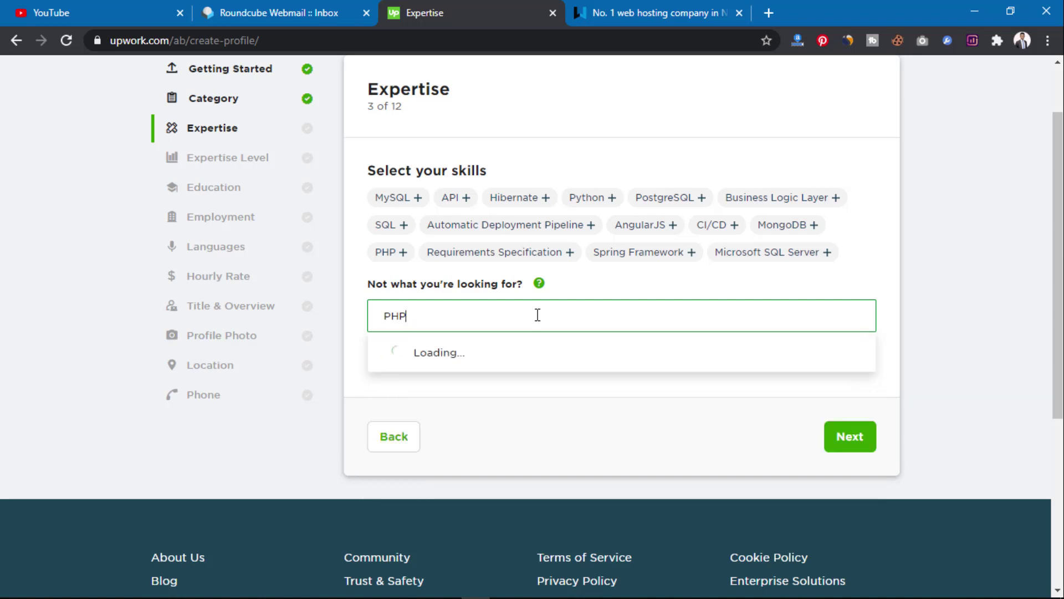
click(428, 355)
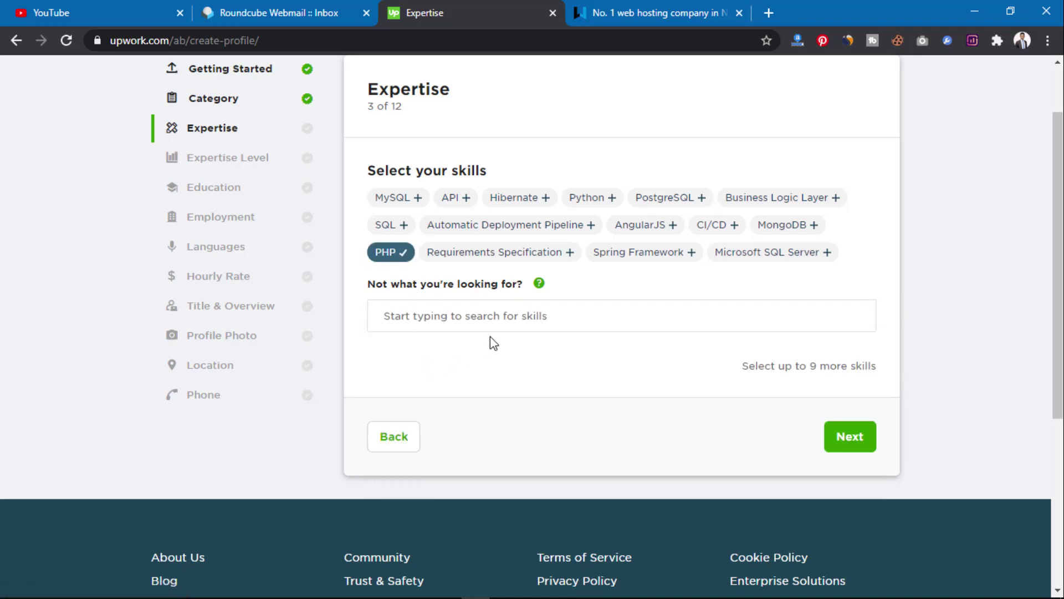
- Add HTML as a skill
click(499, 323)
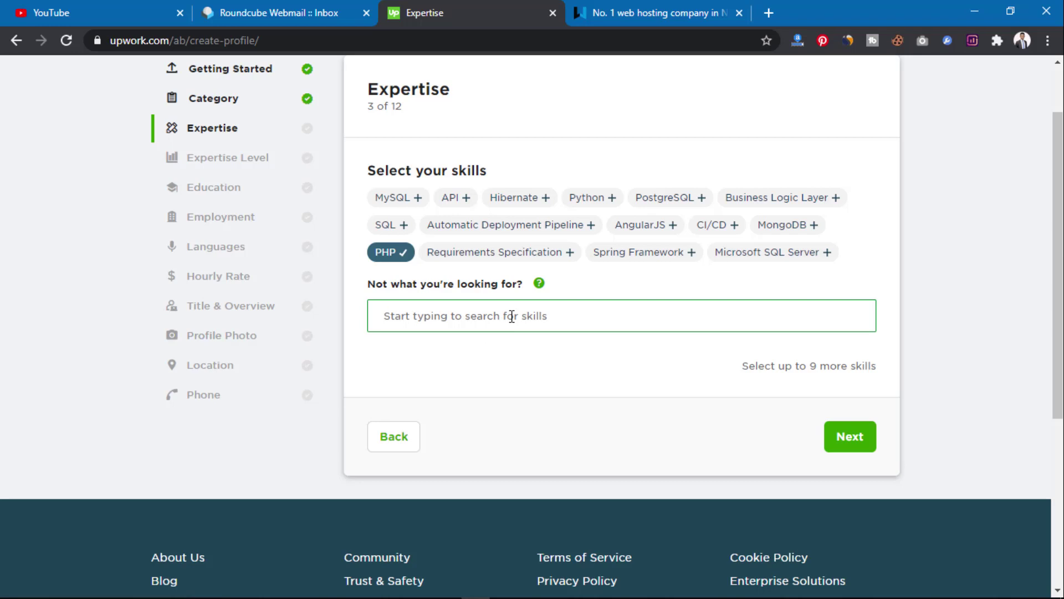
key(alt+Tab)
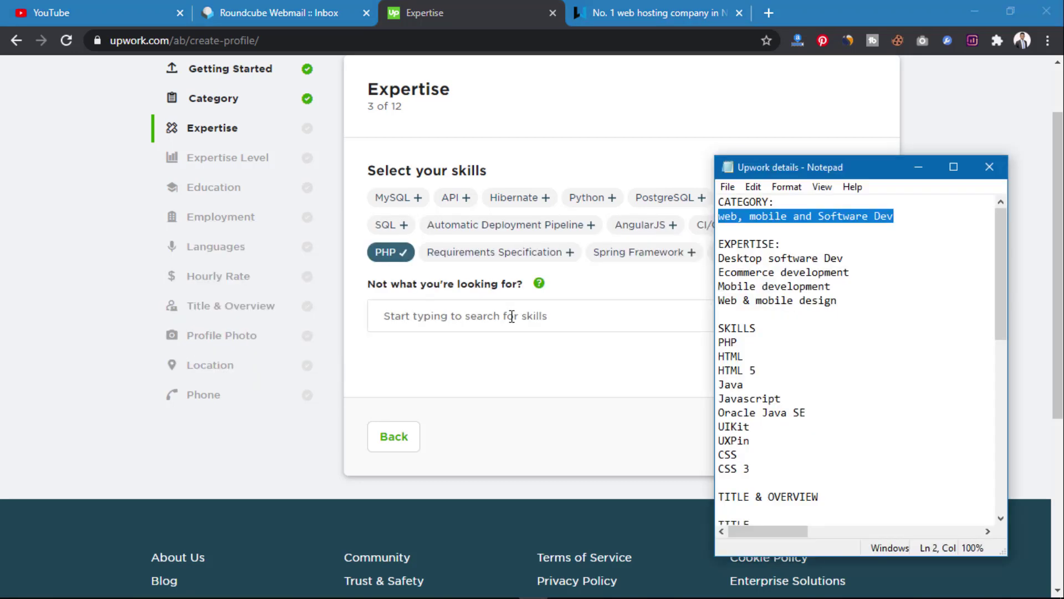
click(511, 315)
text(ht)
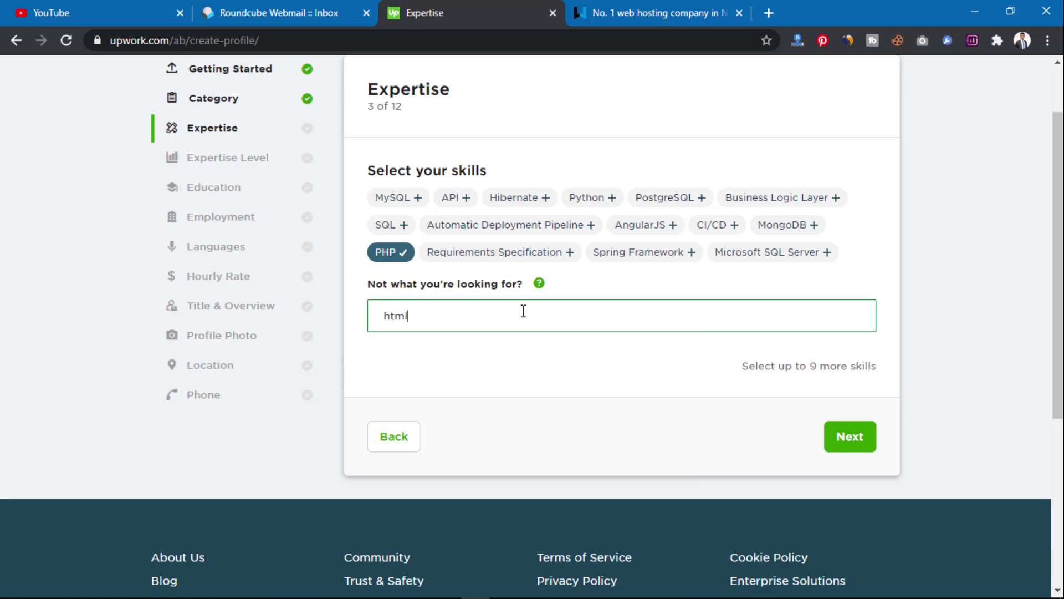
text(ml)
key(Return)
- Search for HTML5 and add it as a skill
key(alt+Tab)
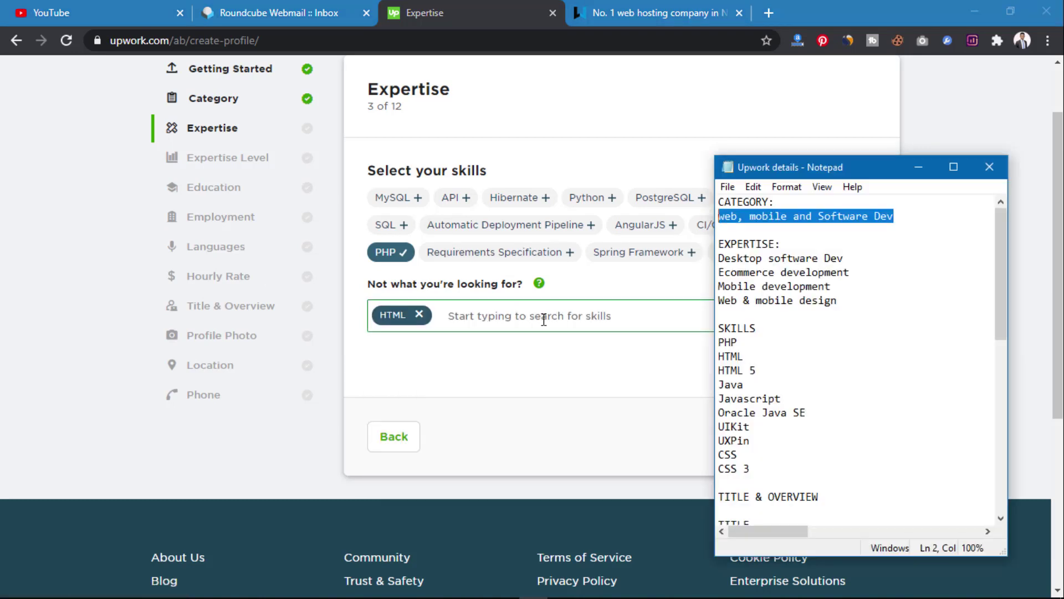
click(604, 314)
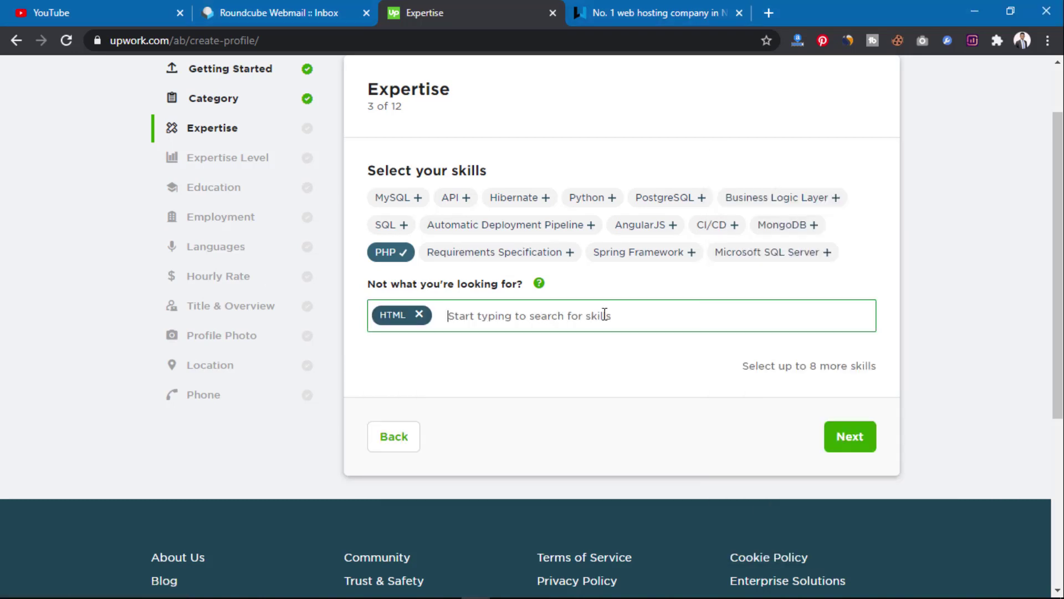
text(HTML)
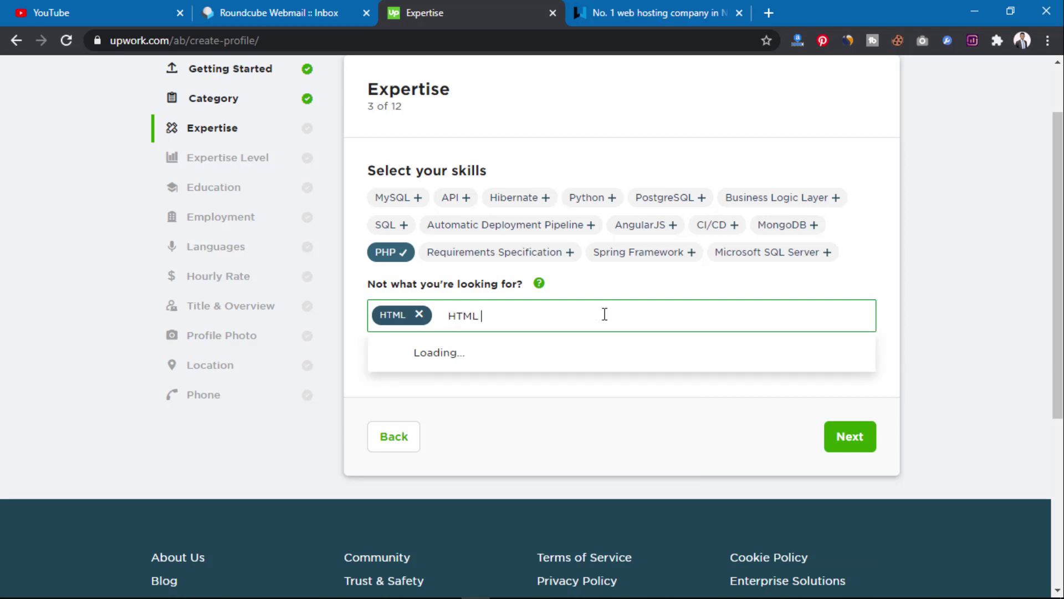
text( 5)
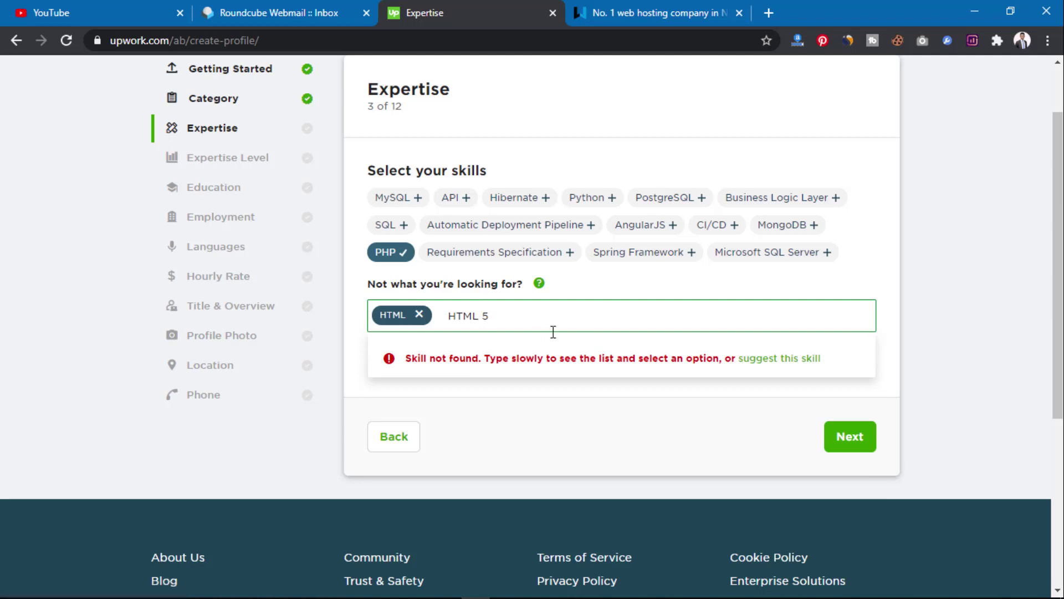
key(BackSpace)
key(BackSpace)
text(5)
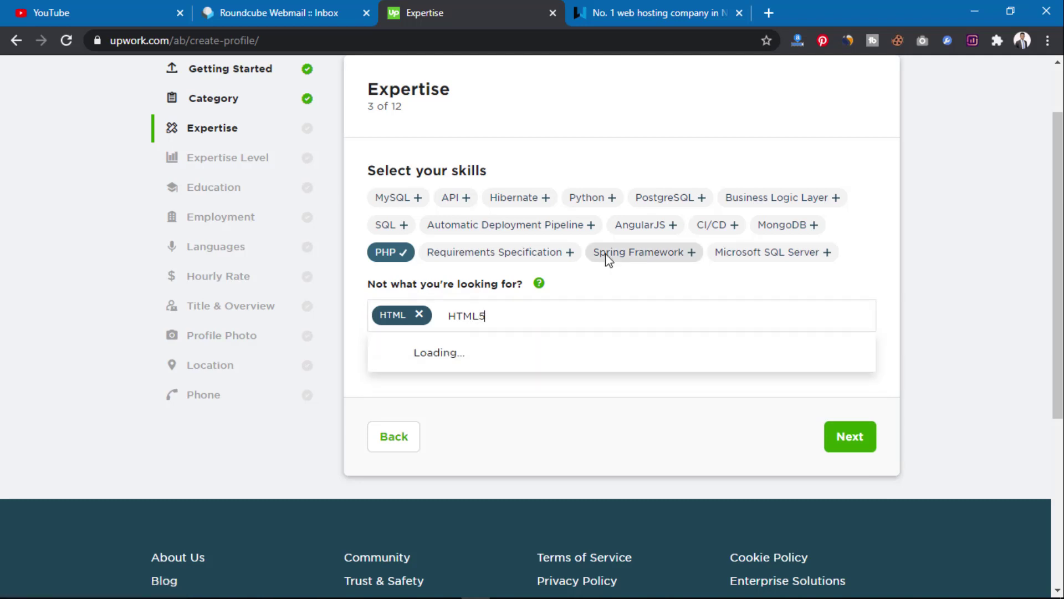
click(464, 349)
key(alt+Tab)
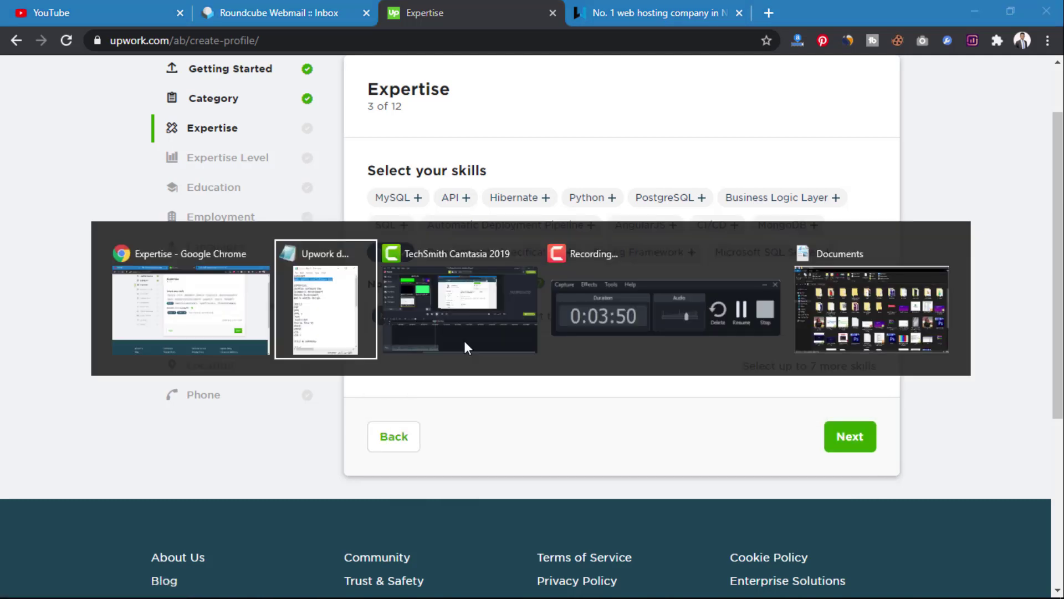
- Add Java and JavaScript as skills
click(625, 315)
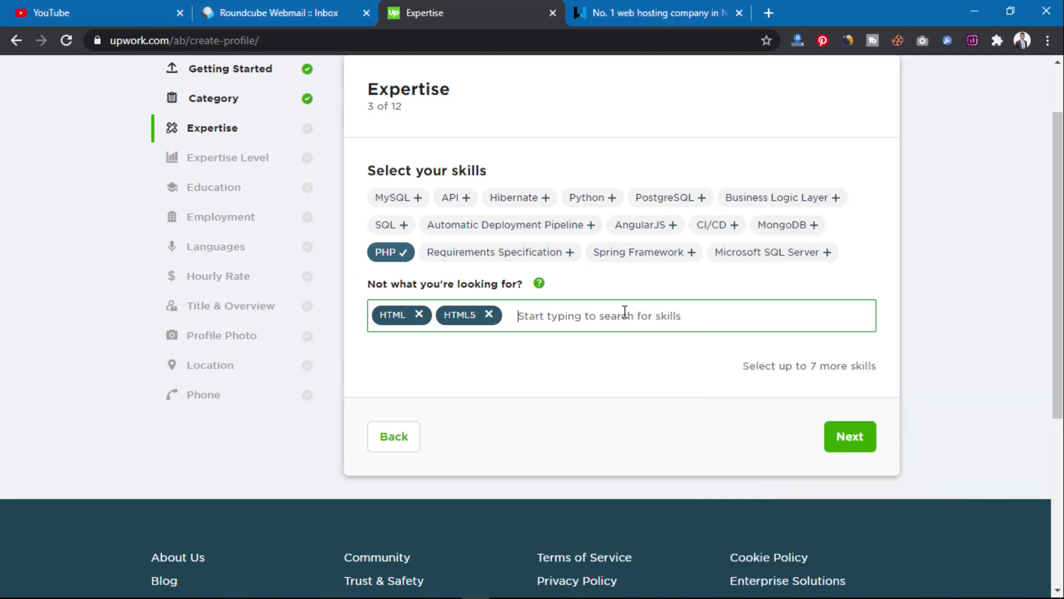
text(JAB)
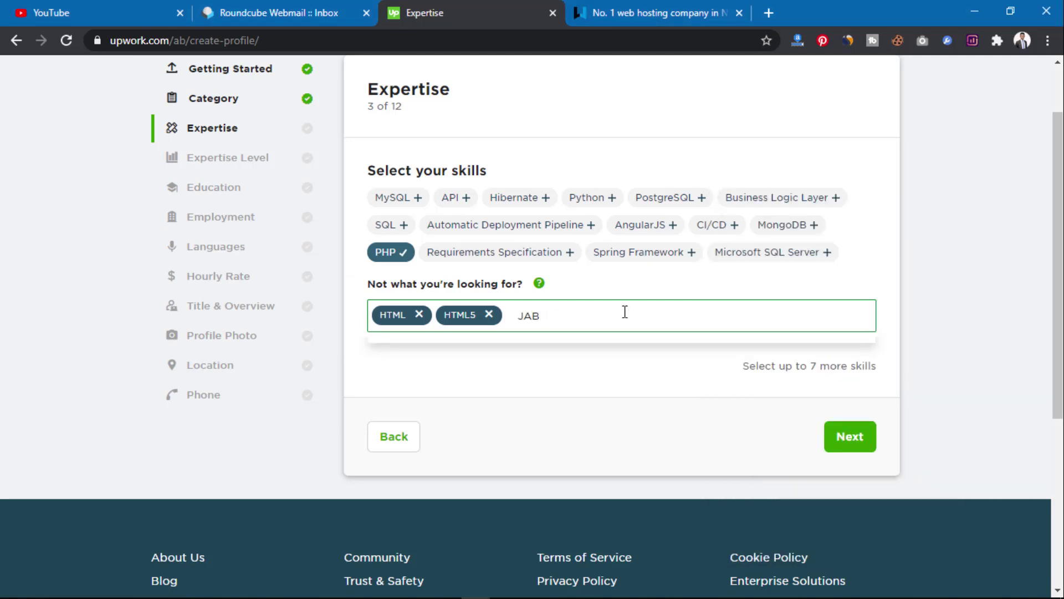
key(Return)
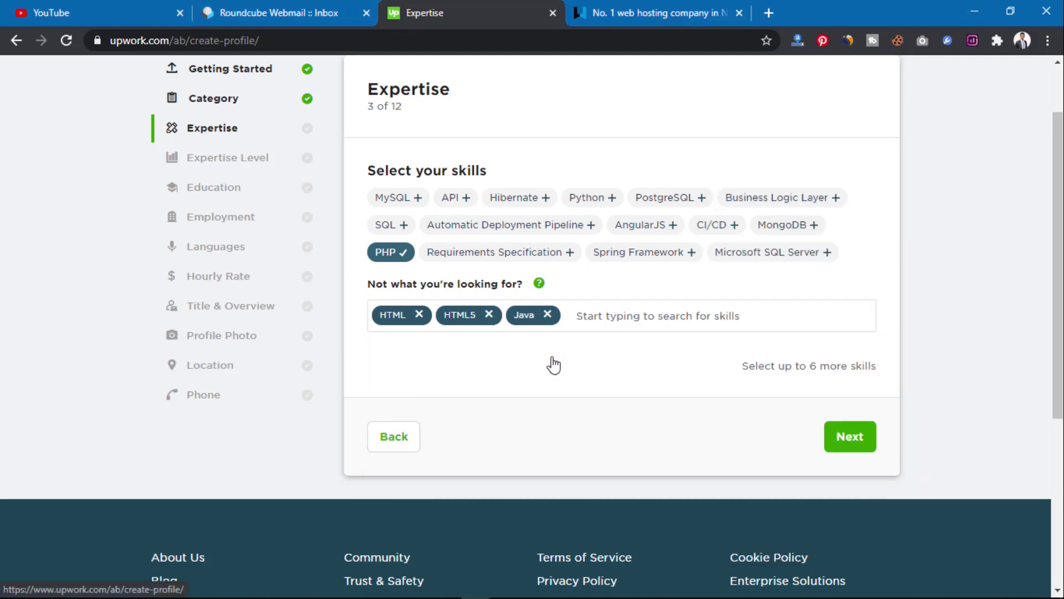
key(alt+Tab)
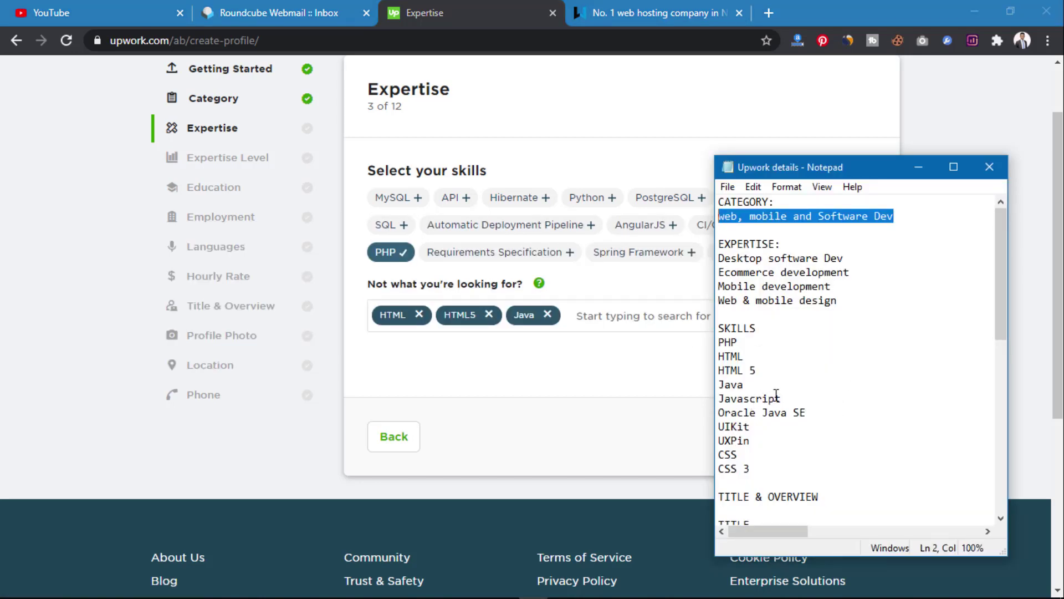
key(alt+Tab)
click(616, 311)
text(JAVAS)
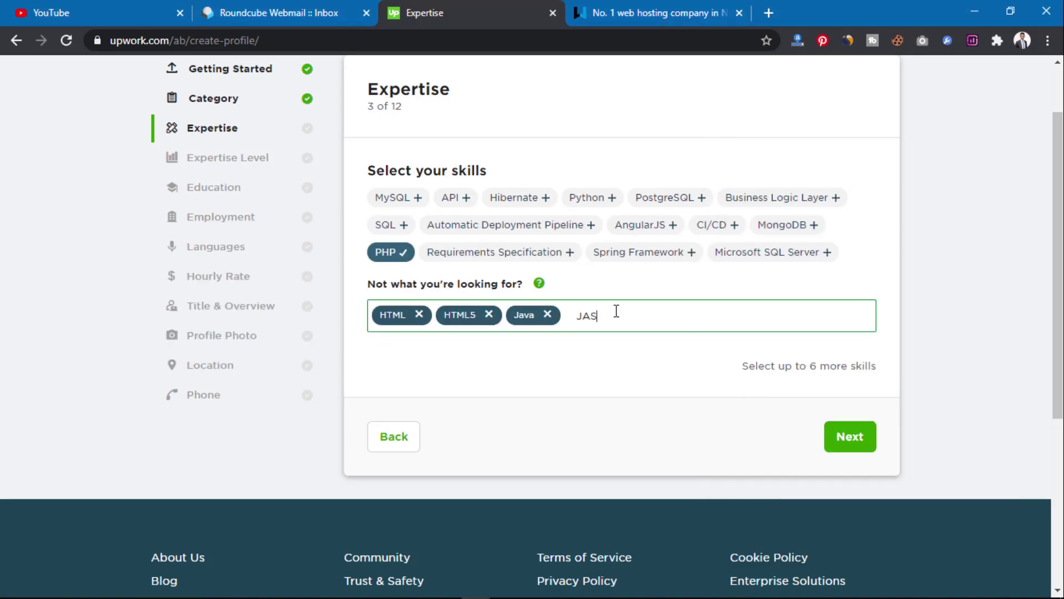
text(CRI)
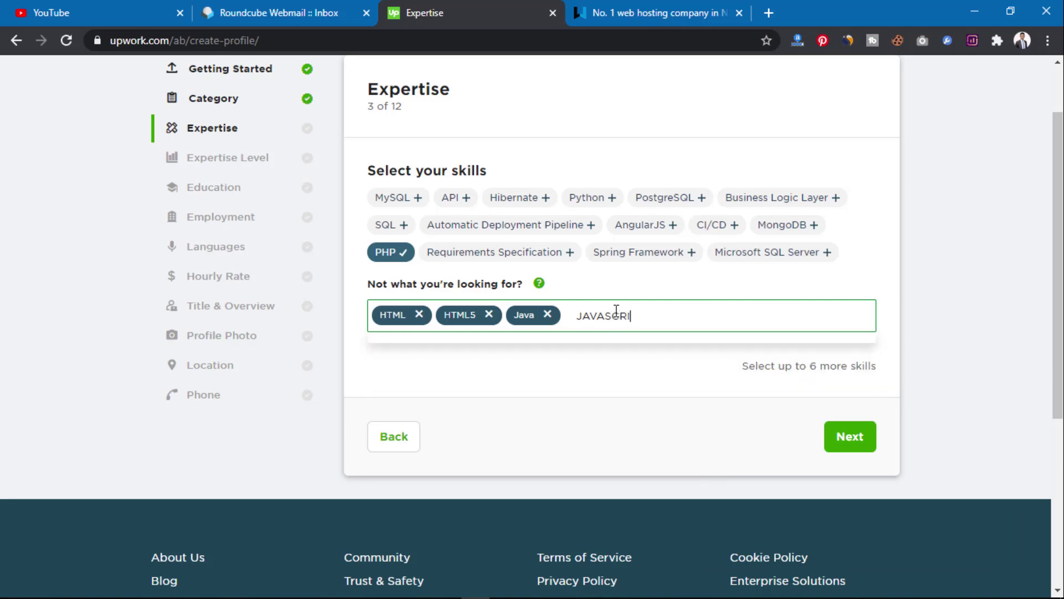
text(PT)
click(540, 350)
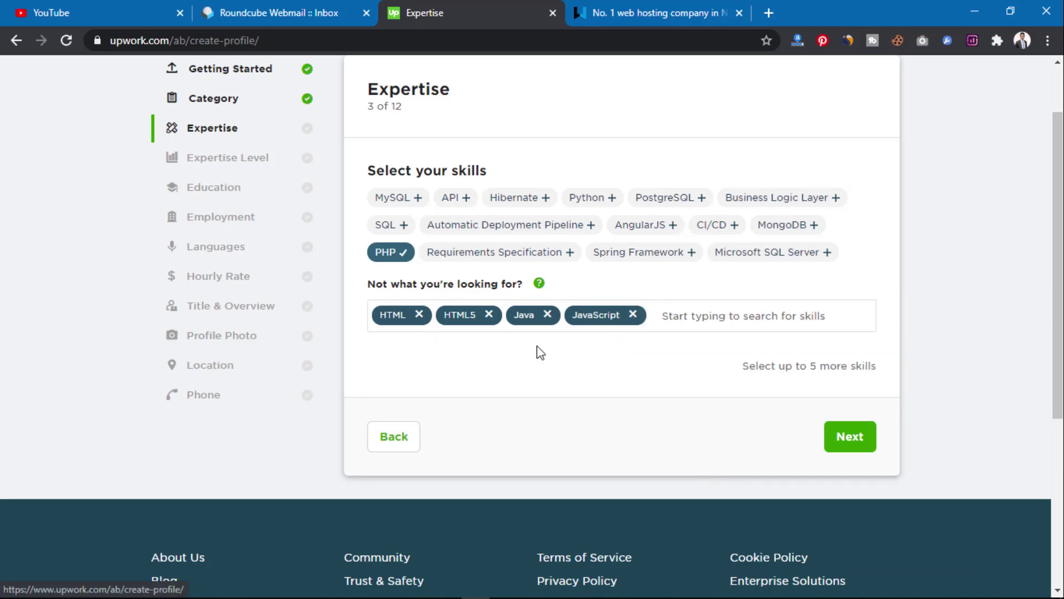
key(alt+Tab)
- Search for Oracle Java EE and add it as a skill
click(688, 306)
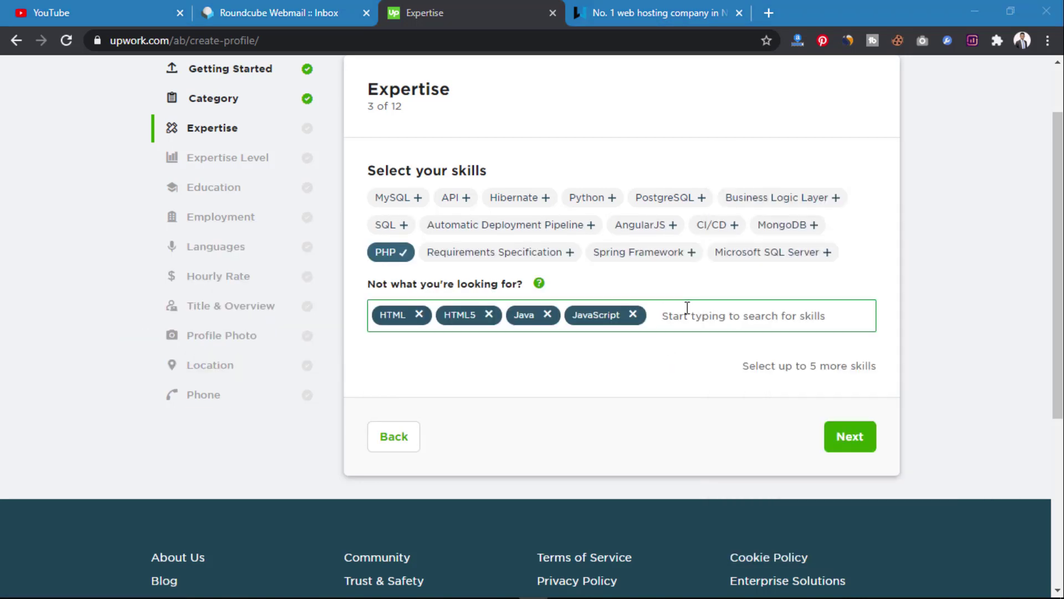
text(OR)
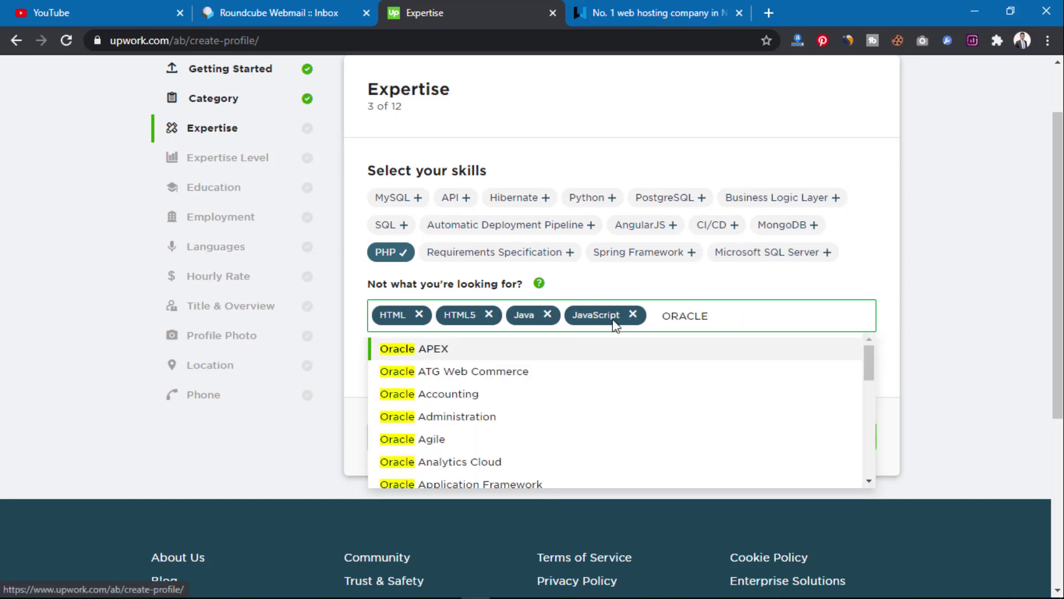
text(ACLE)
key(alt+Tab)
key(alt+Tab)
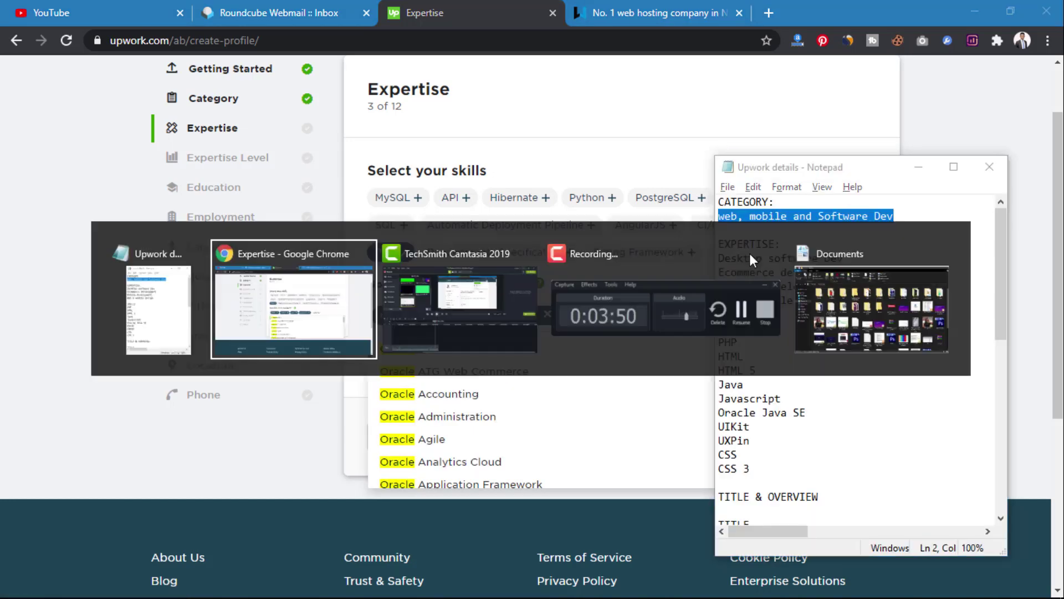
text(JA)
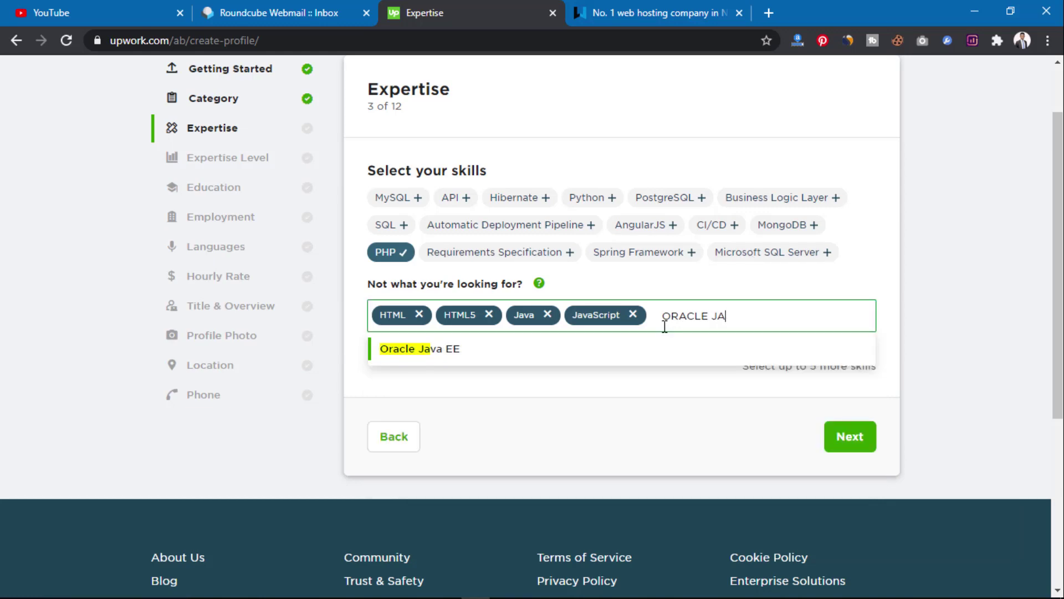
key(alt+Tab)
key(alt+Tab)
text(VA)
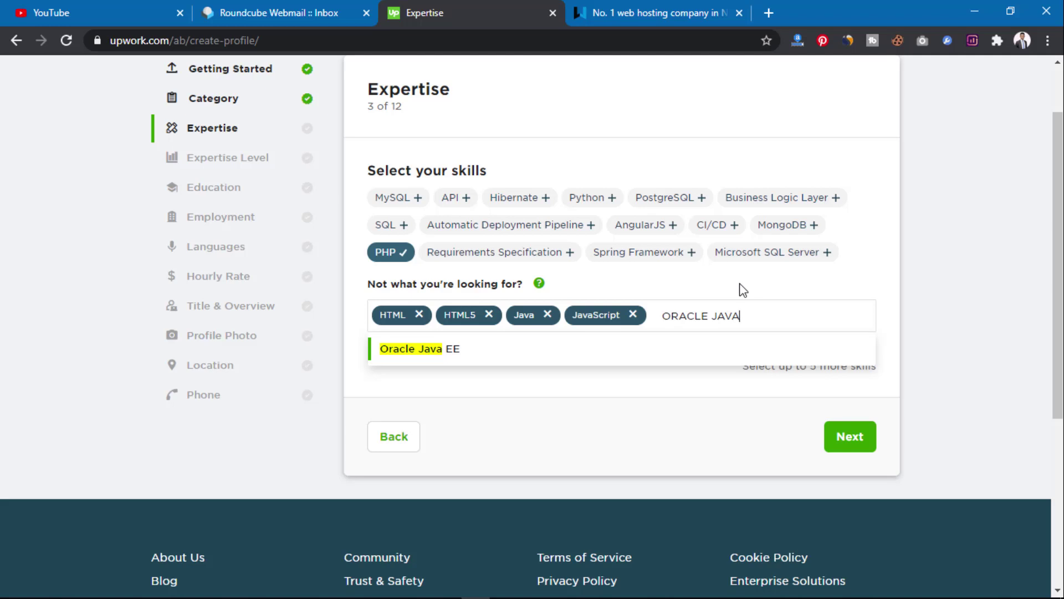
text( SE)
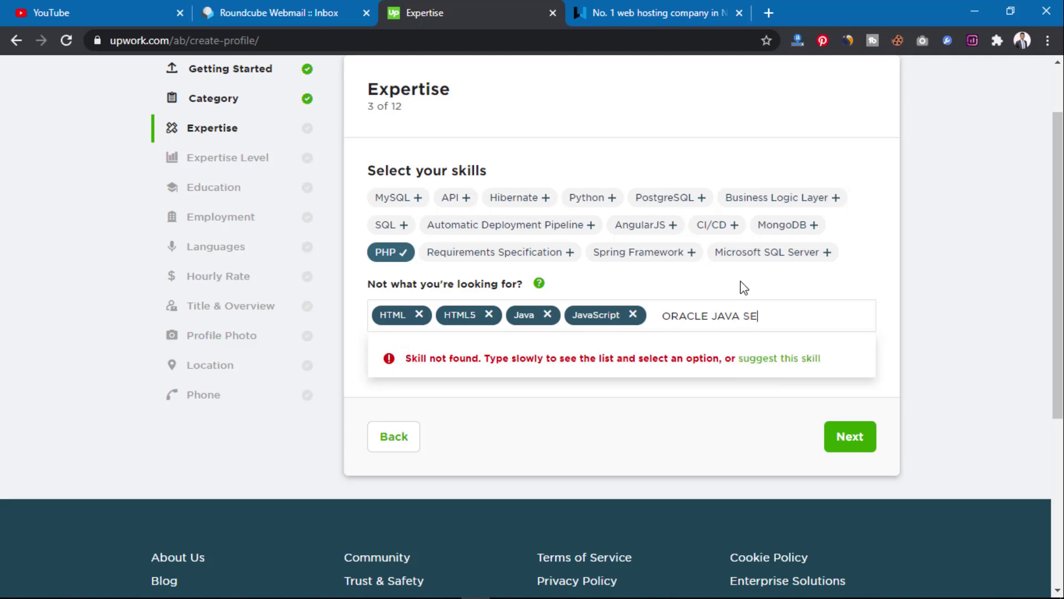
key(BackSpace)
key(BackSpace)
key(BackSpace)
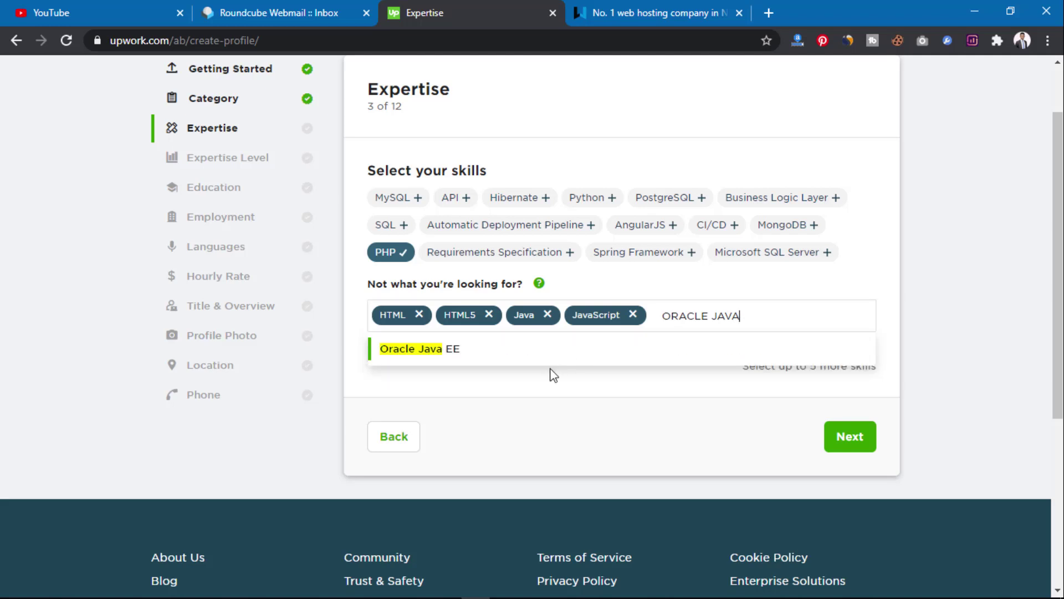
click(565, 348)
key(alt+Tab)
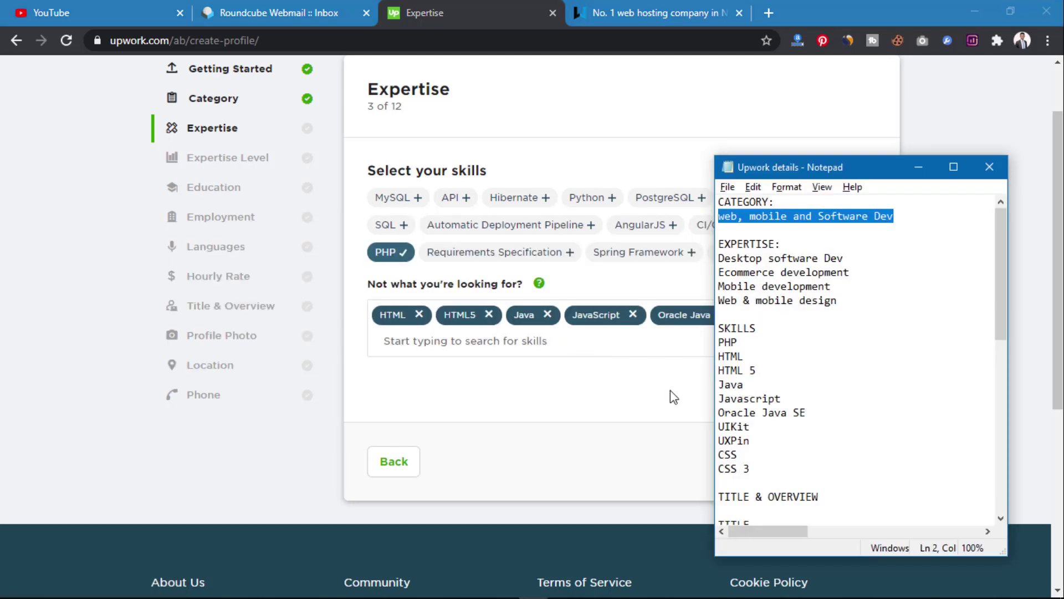
- Add UIKit and UXPin as skills
click(629, 348)
text(UIKIT)
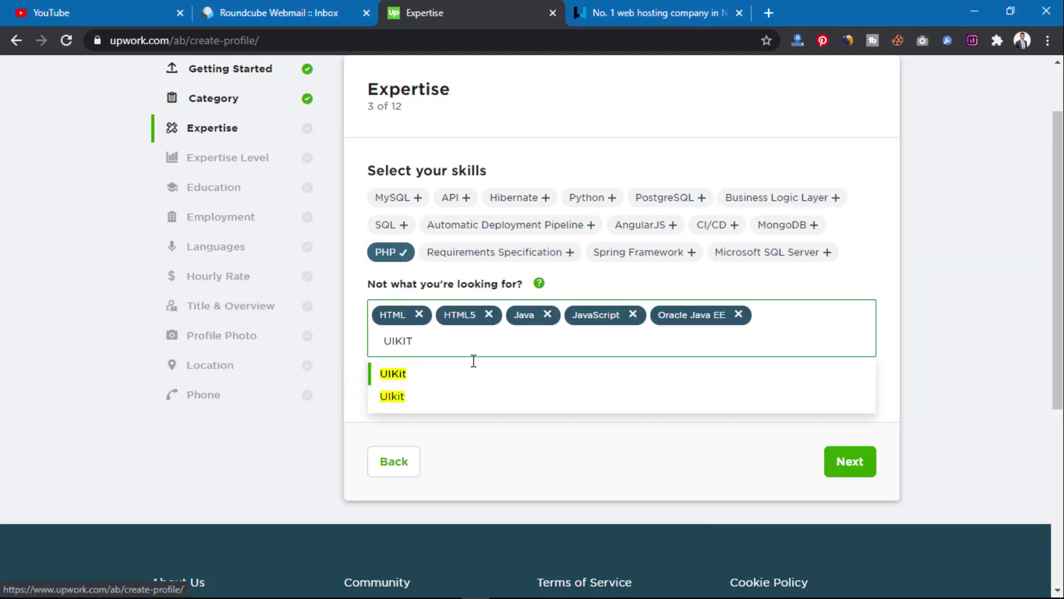
click(470, 372)
key(alt+Tab)
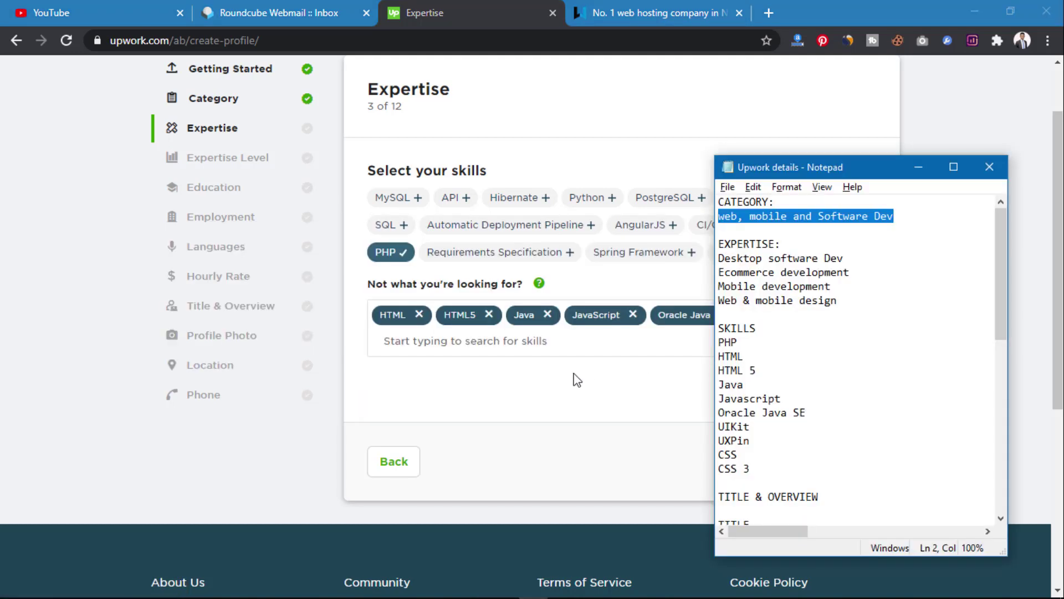
click(531, 344)
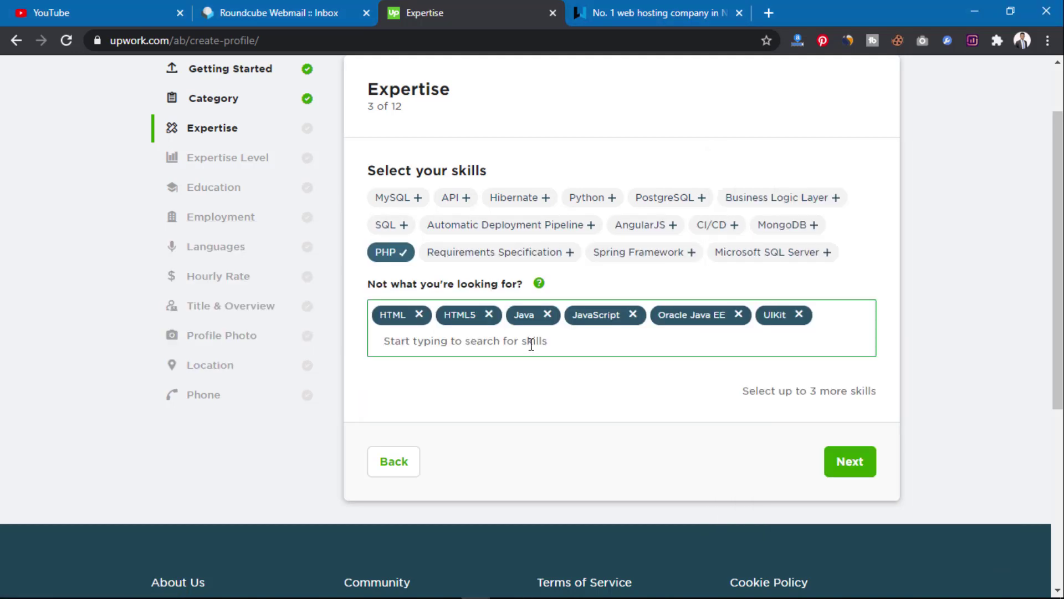
text(UXPIN)
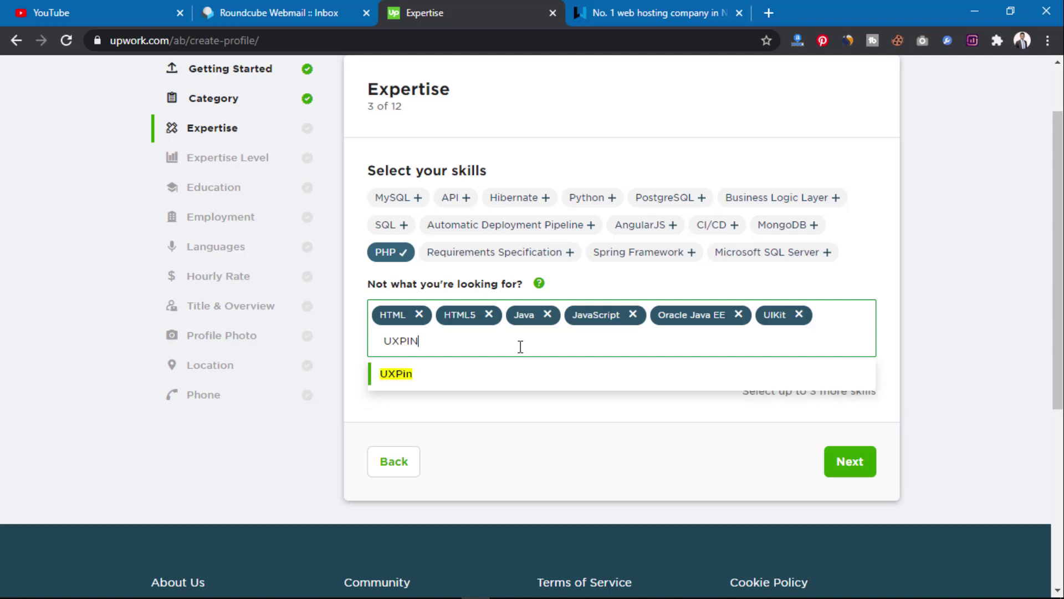
click(482, 382)
key(alt+Tab)
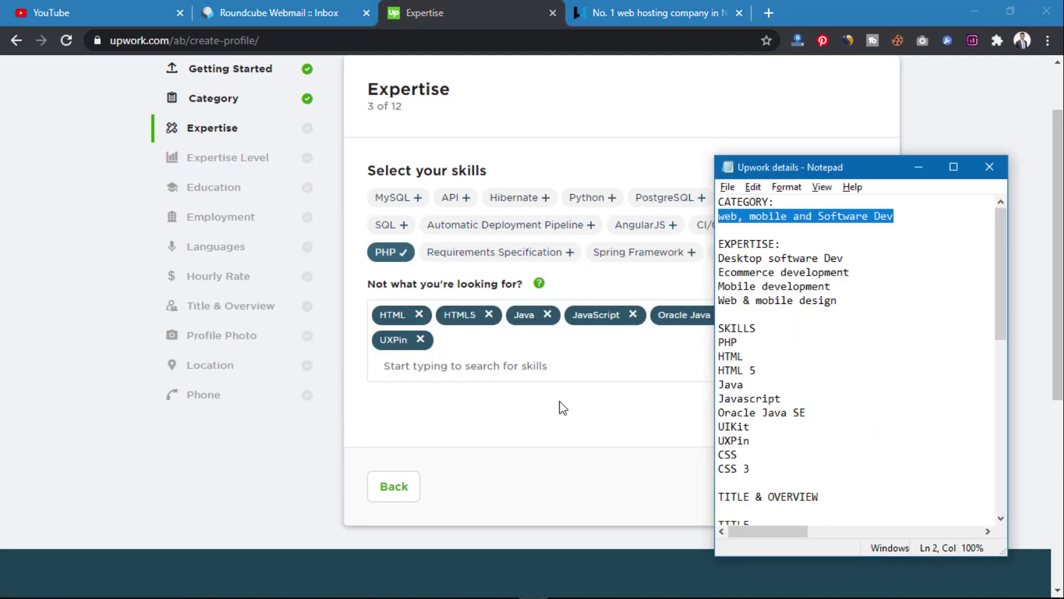
- Add CSS and CSS3 as skills
click(508, 379)
text(CSS)
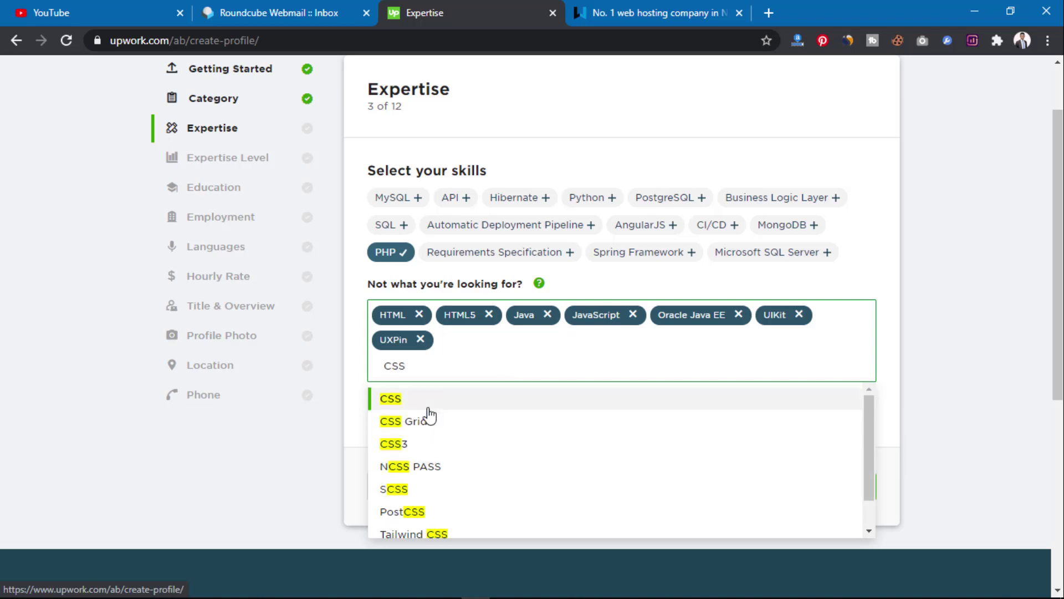
click(429, 409)
key(alt+Tab)
key(alt+Tab)
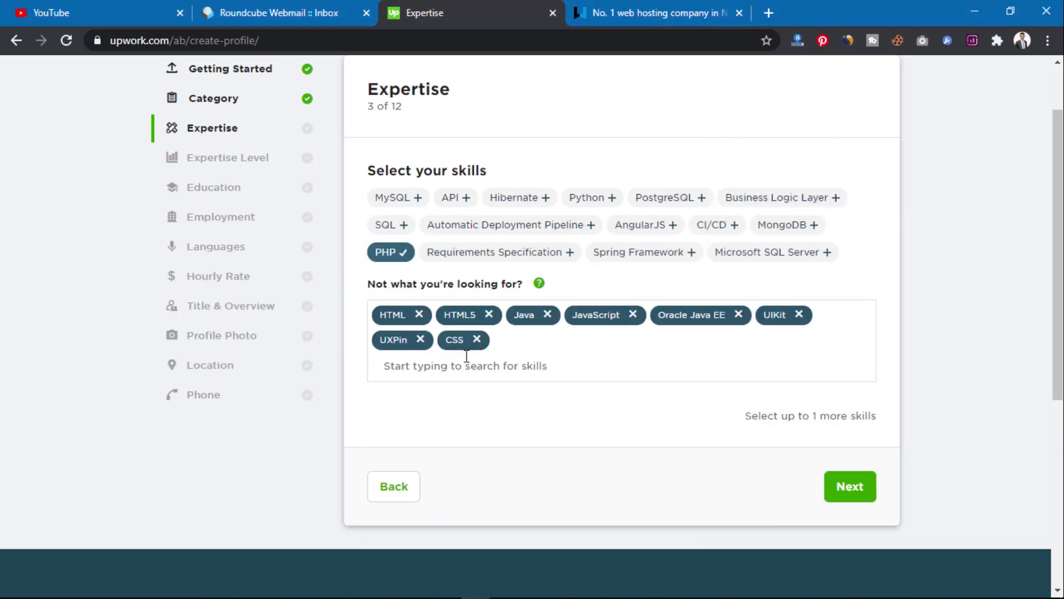
click(488, 366)
text(CSS3)
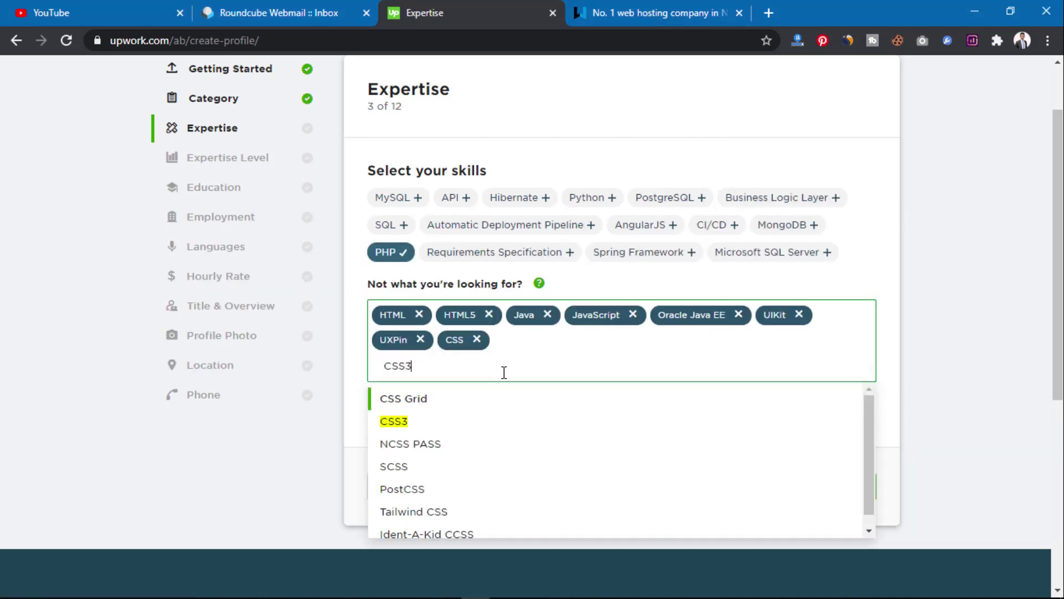
click(449, 425)
click(460, 363)
text(C)
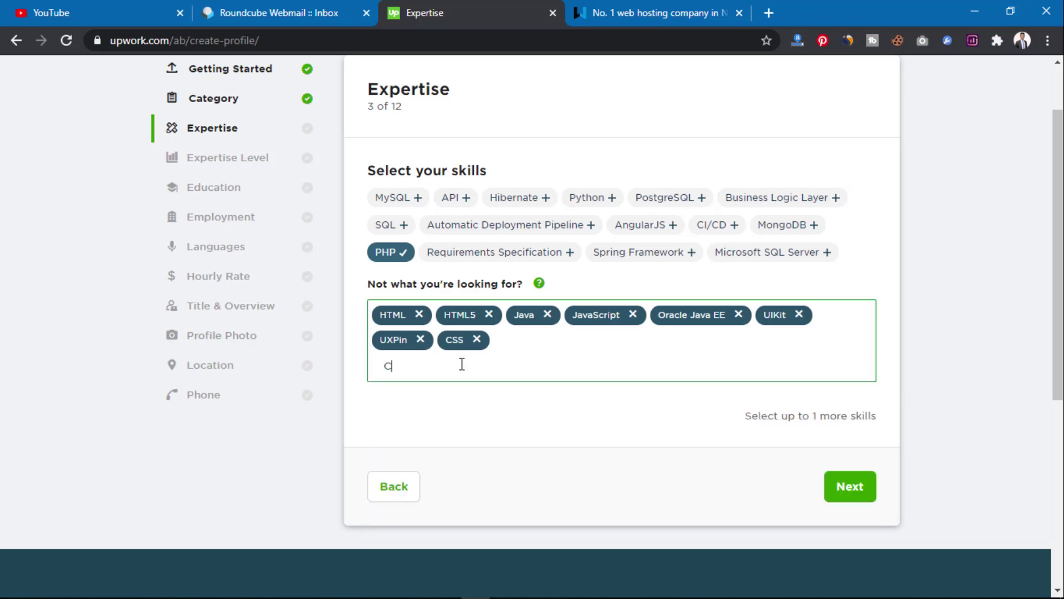
text(ss)
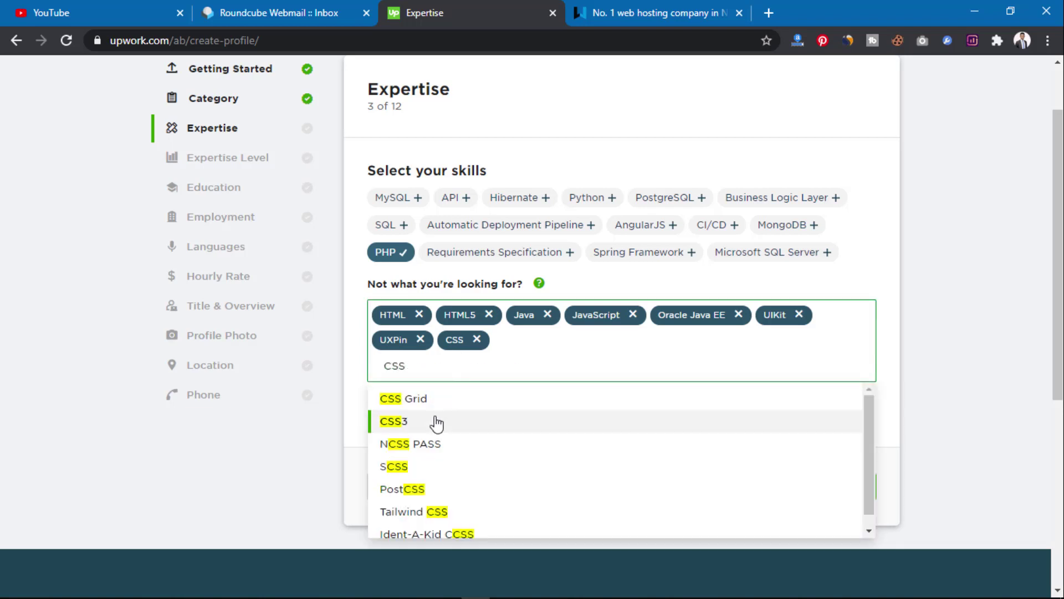
click(435, 421)
- Leave the skills page, choose Expert as experience level, and proceed to Education
click(839, 486)
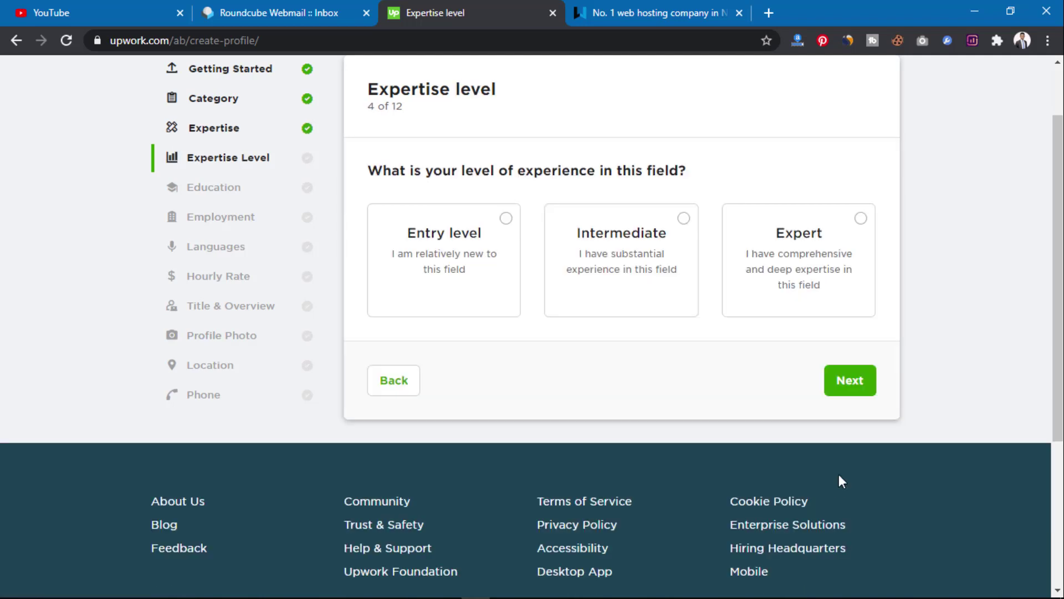
scroll(761, 256, up, 1)
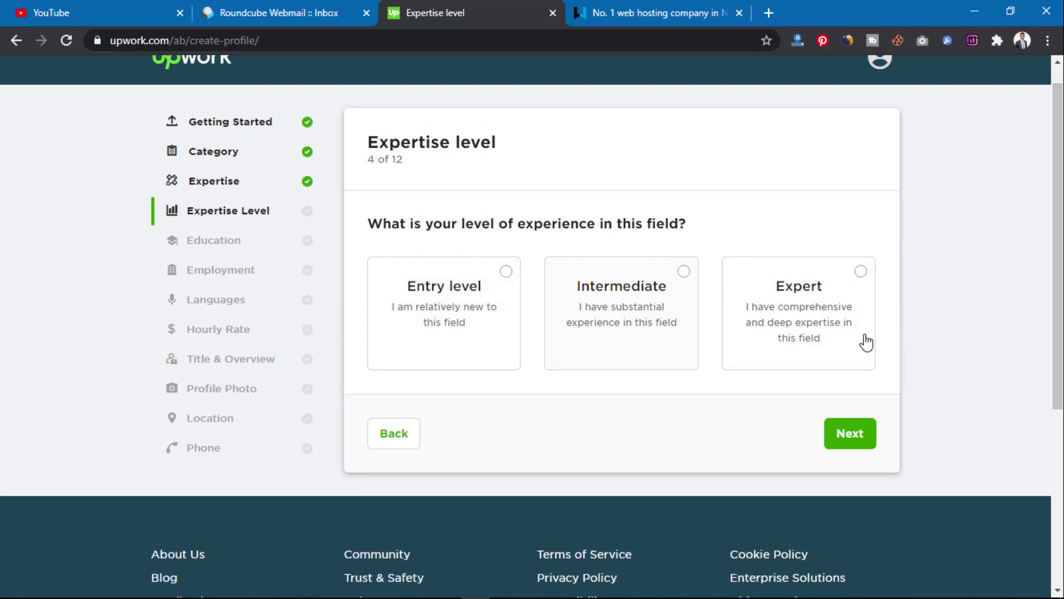
click(813, 314)
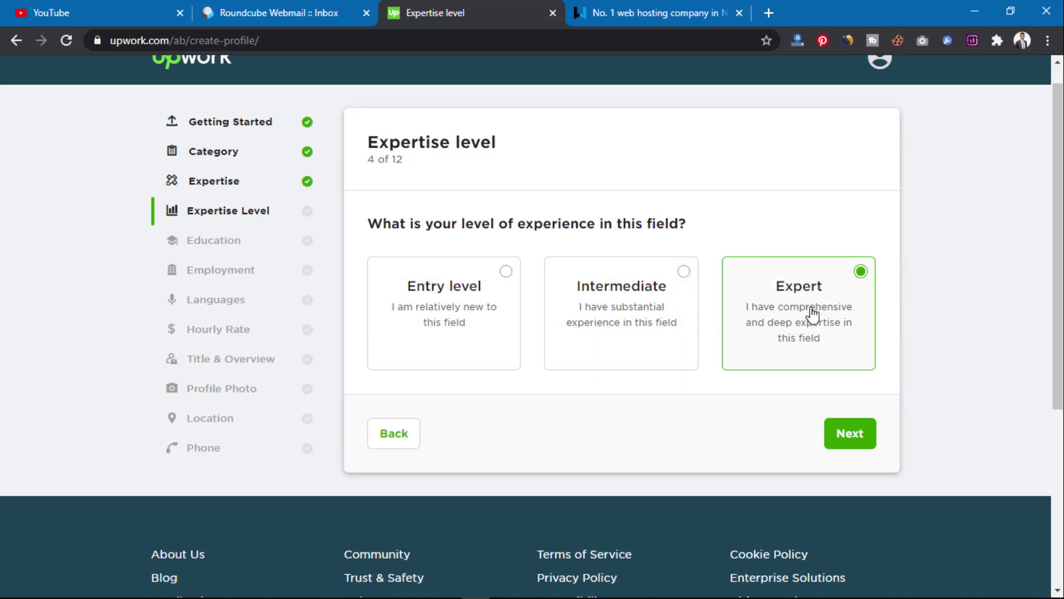
click(842, 446)
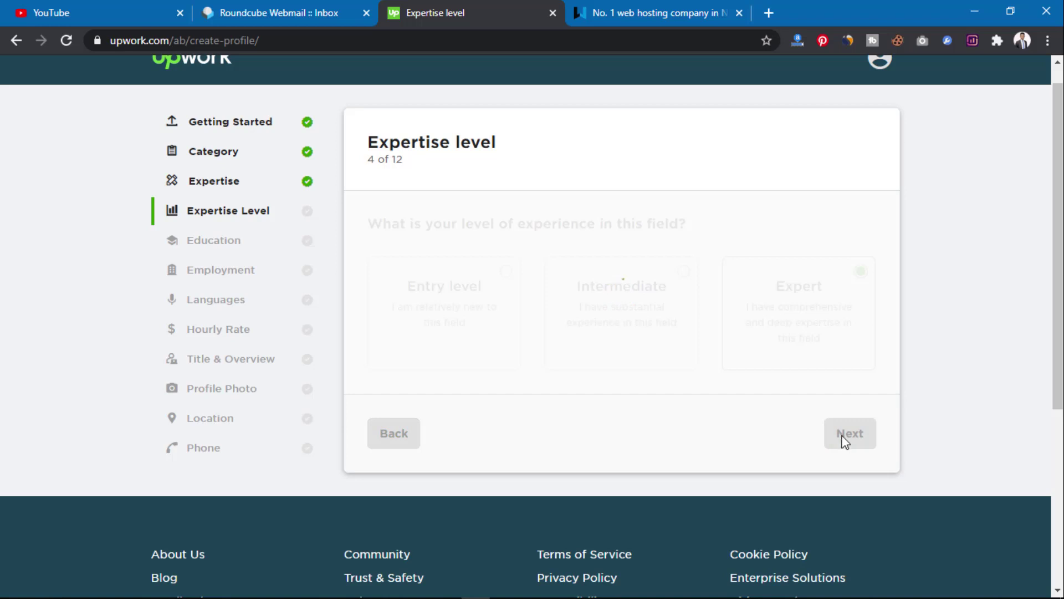
- Start an education entry for Univeristy of lagos with Computer science as area of study
click(469, 233)
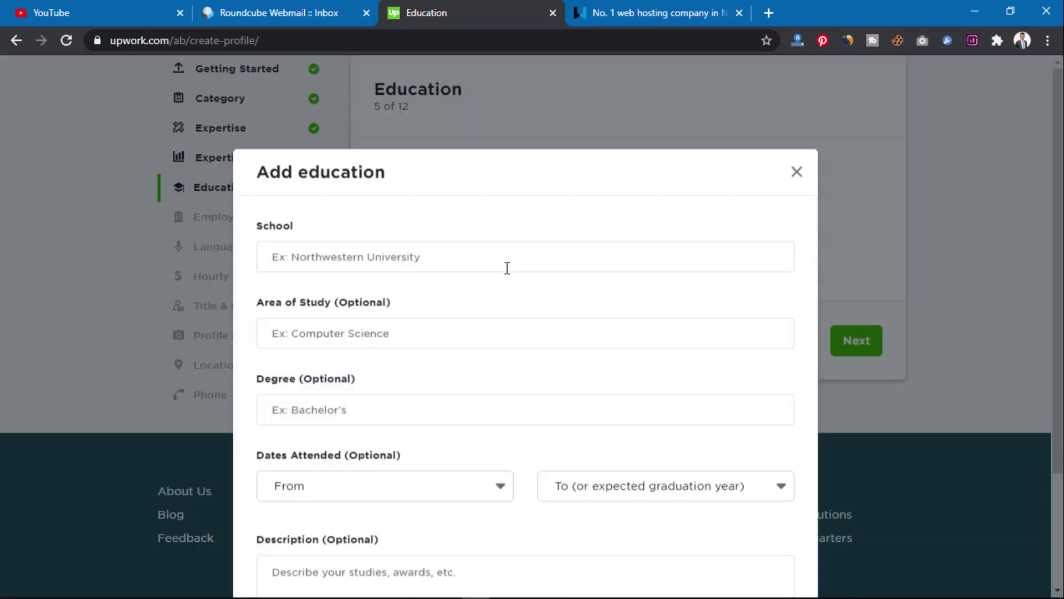
click(469, 185)
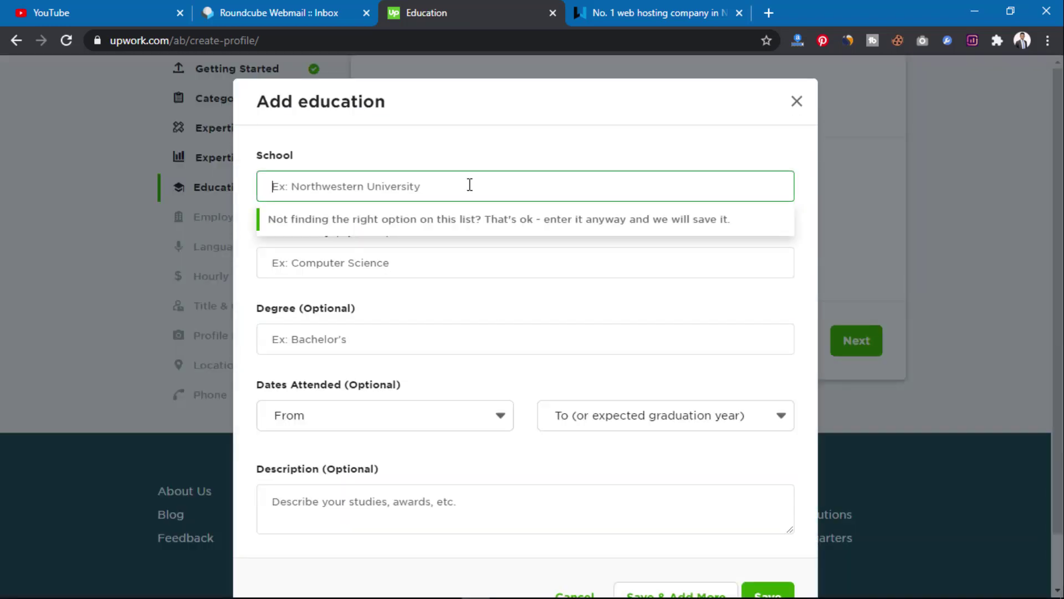
text(UNI)
key(BackSpace)
key(BackSpace)
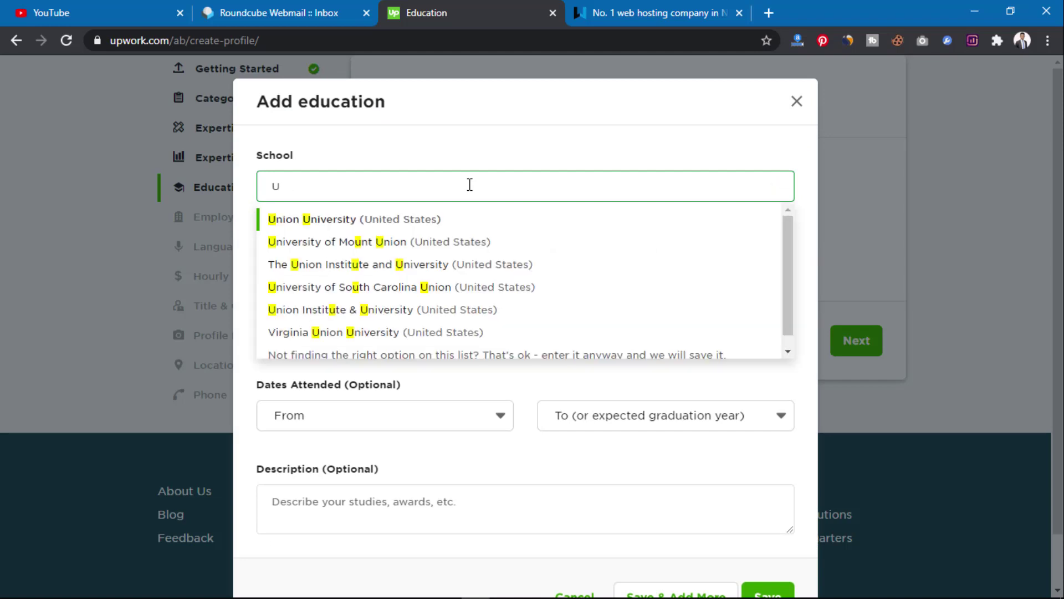
text(niverisy)
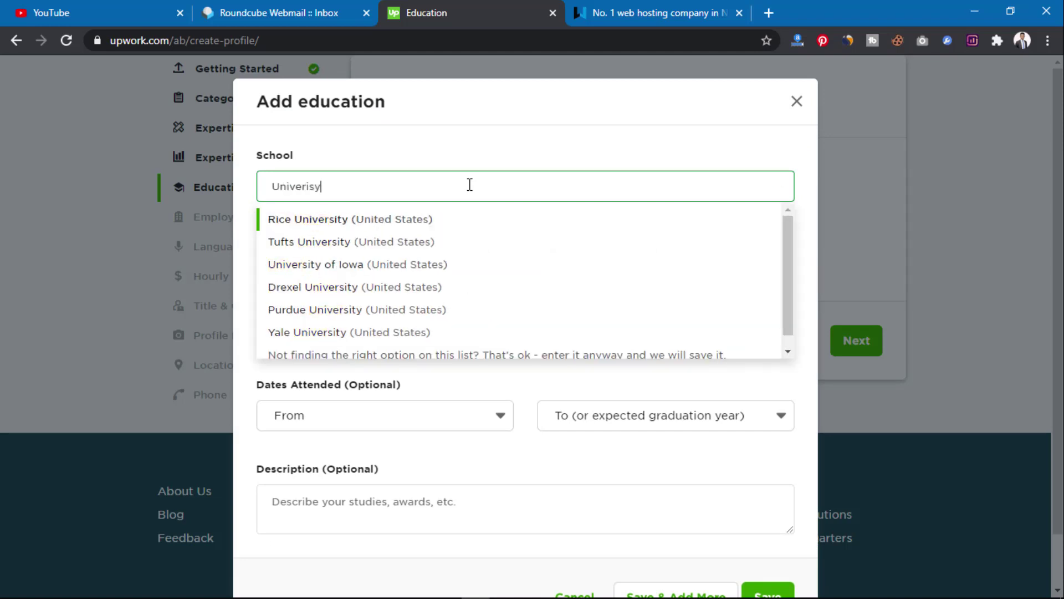
key(BackSpace)
text(ty of lagos)
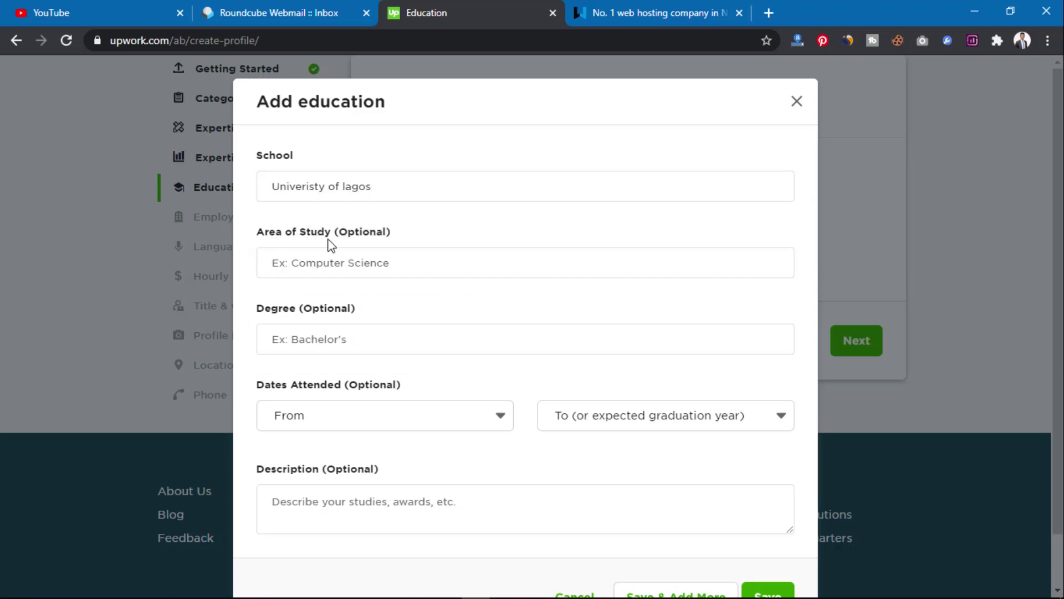
click(328, 260)
text(comp)
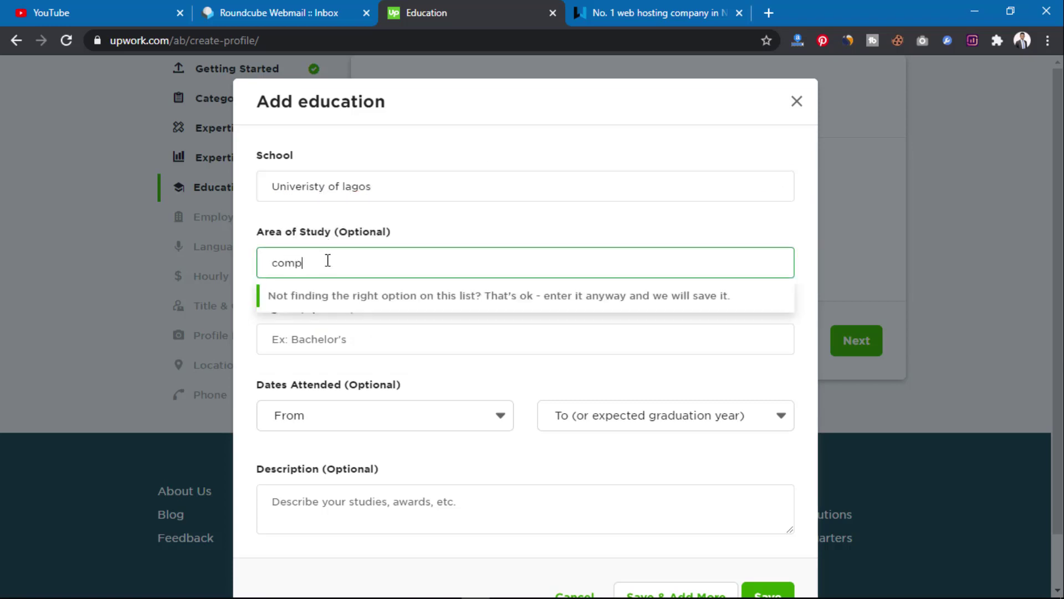
text(uter sc)
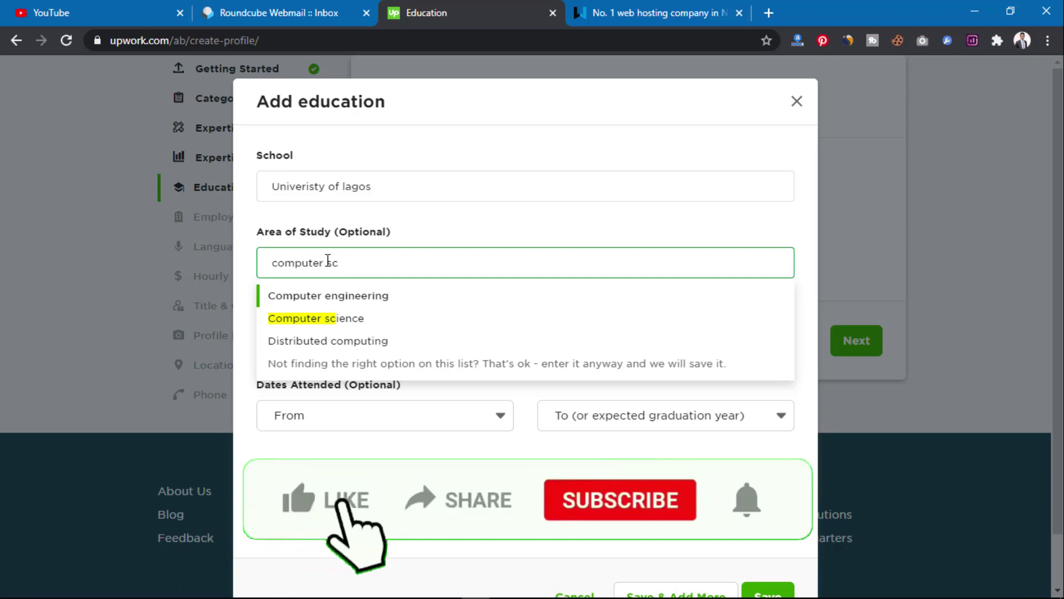
click(368, 299)
- Set the degree to Bachelor of Computer Science (BCompSc)
click(364, 347)
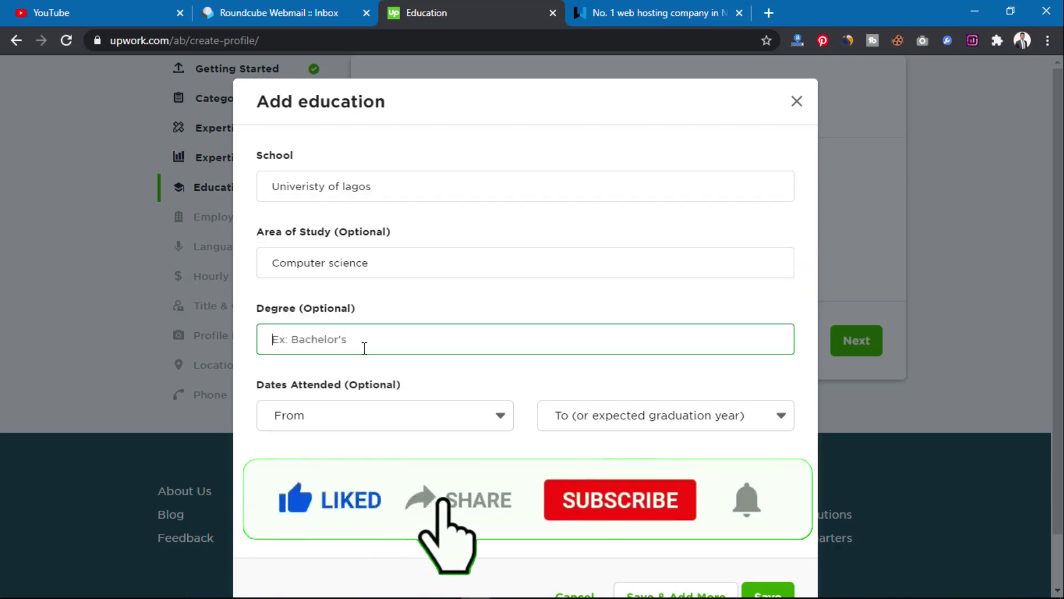
text(B)
key(BackSpace)
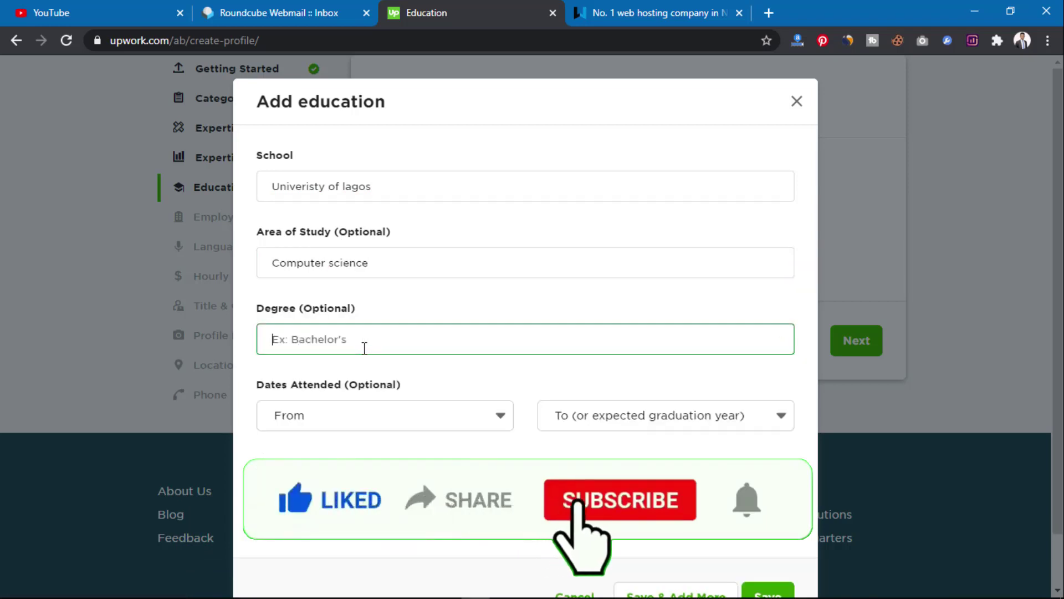
text(ba)
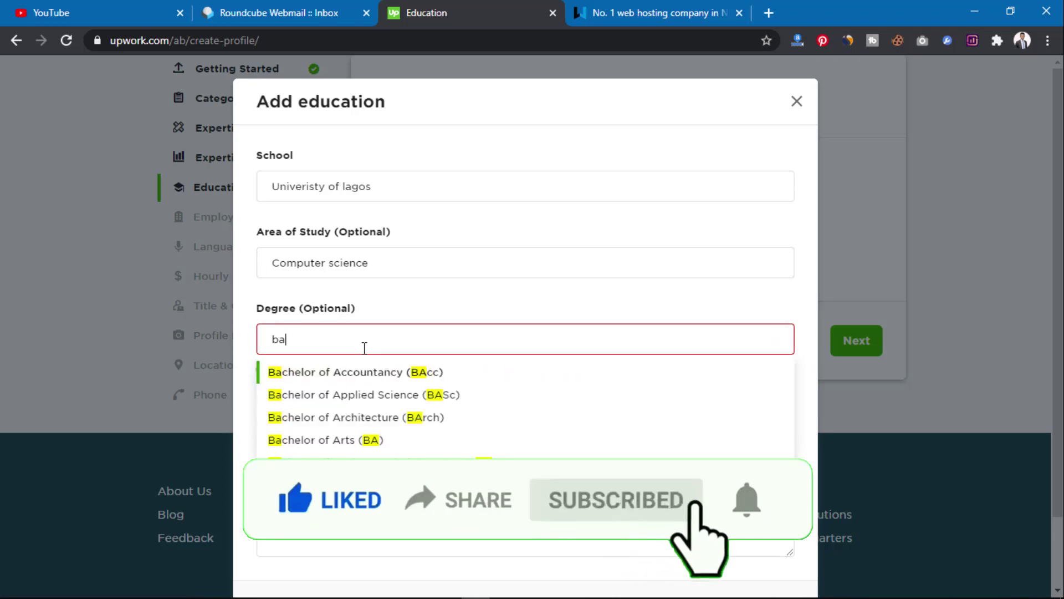
scroll(498, 432, down, 2)
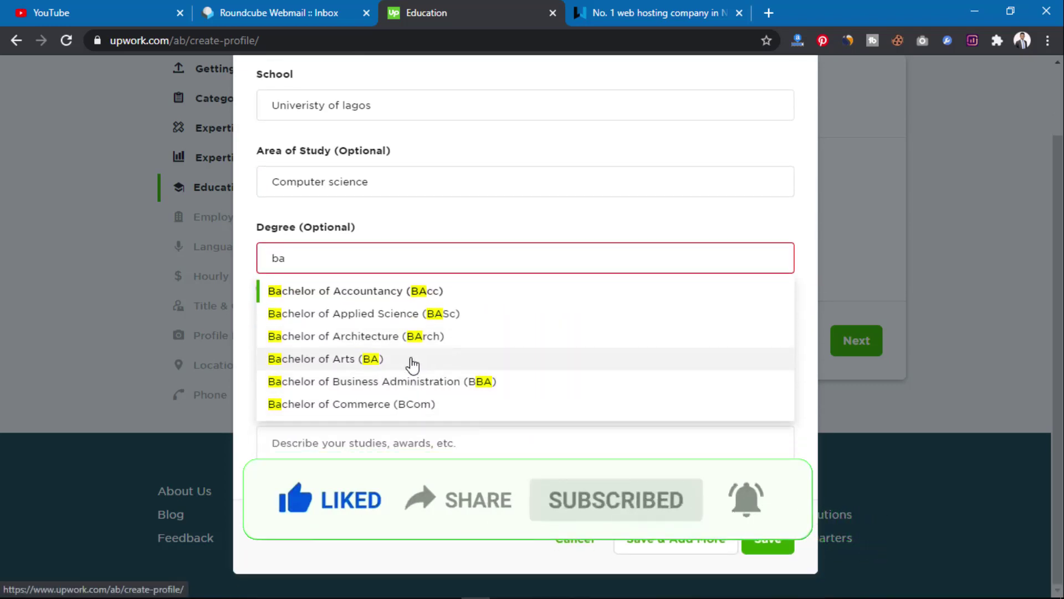
text(chelor of)
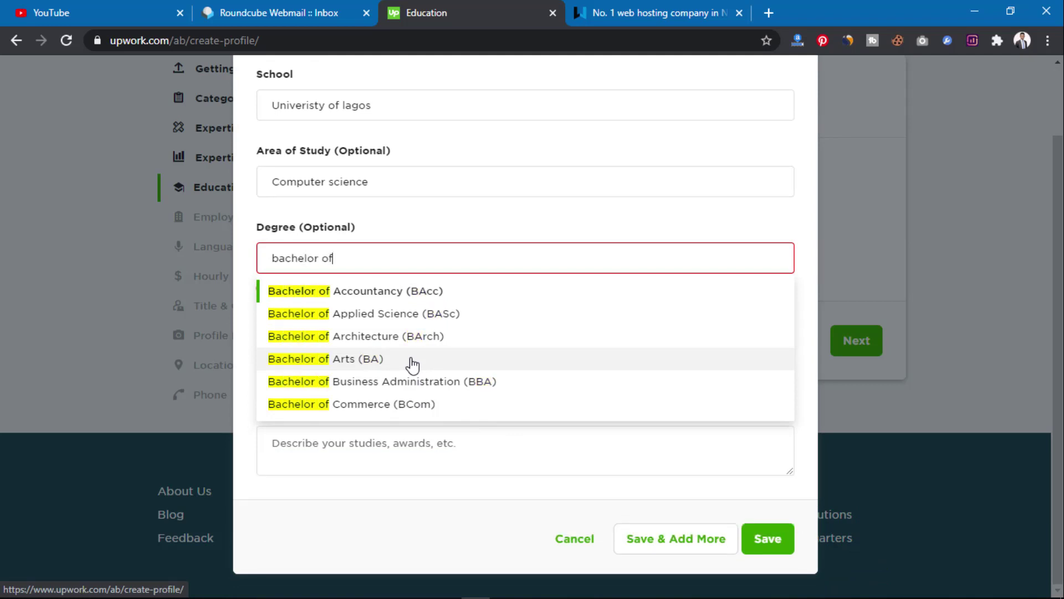
text( compu)
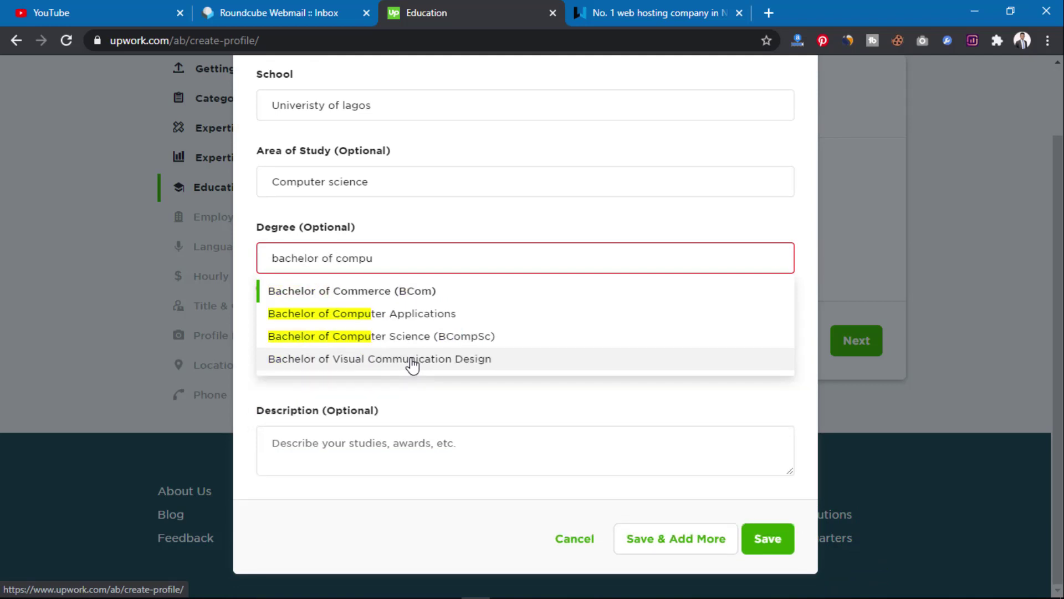
click(451, 317)
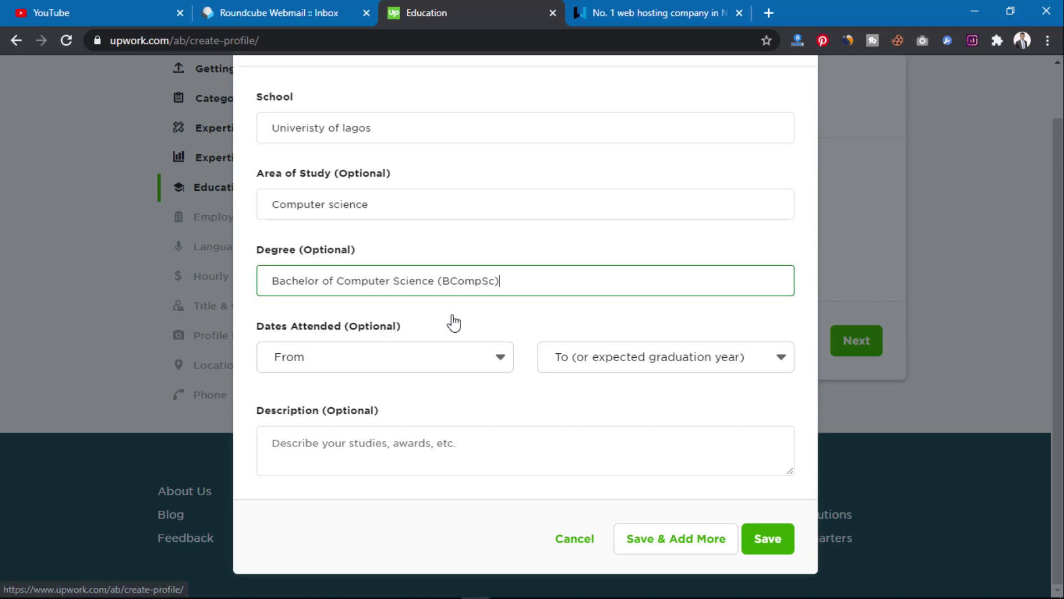
- Set attendance years 2011 to 2014, save the education entry, and continue to Employment
click(445, 371)
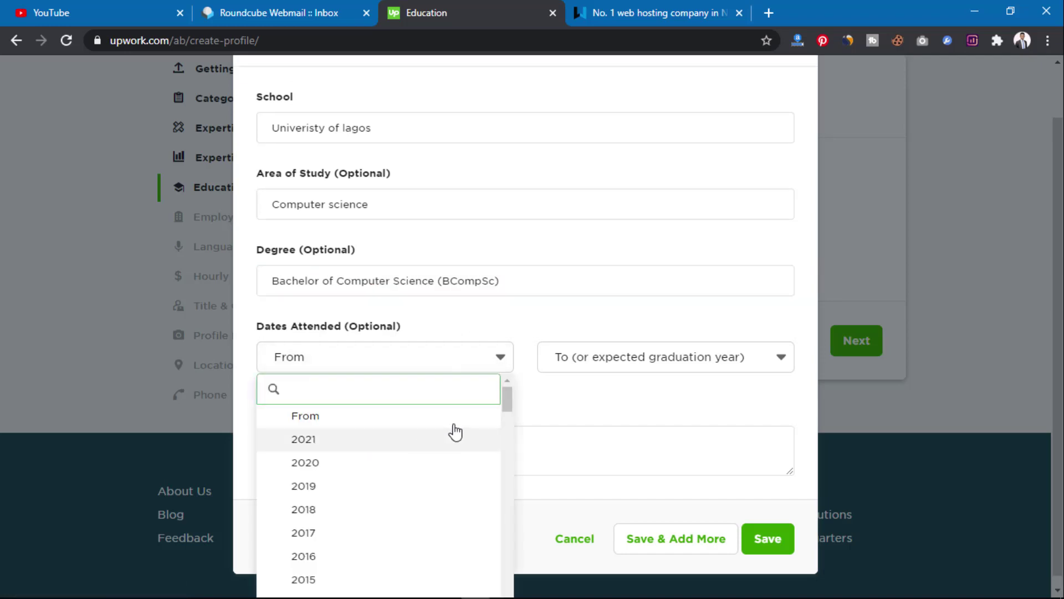
drag(501, 400, 507, 427)
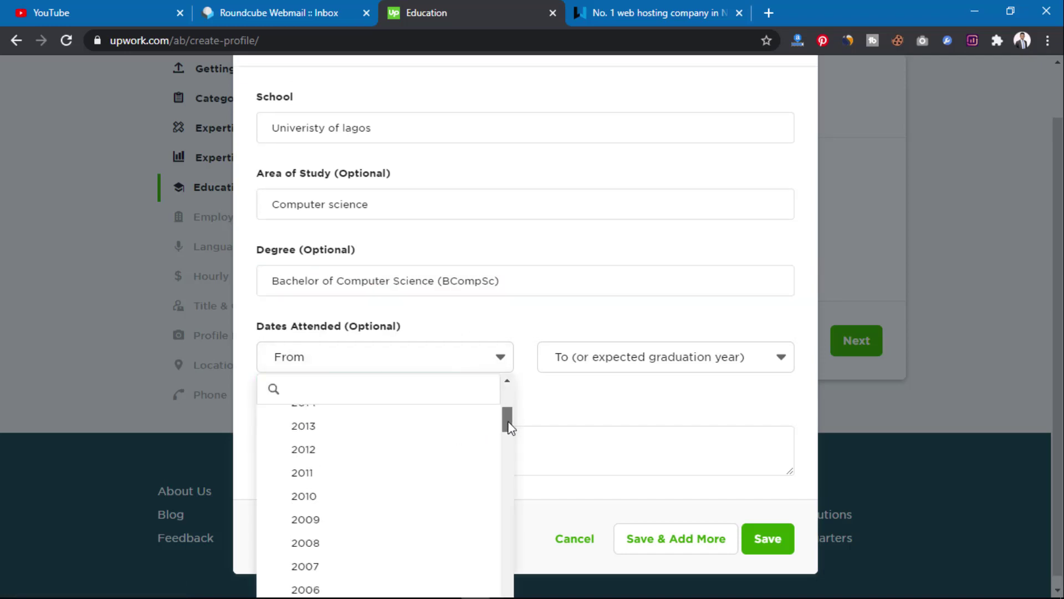
click(351, 480)
click(663, 377)
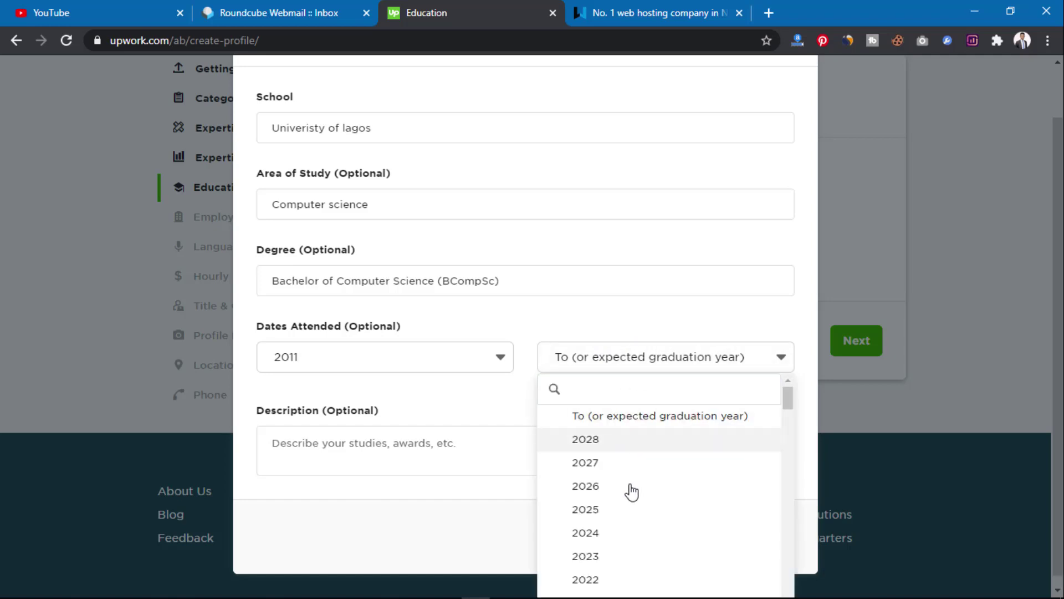
scroll(630, 491, down, 10)
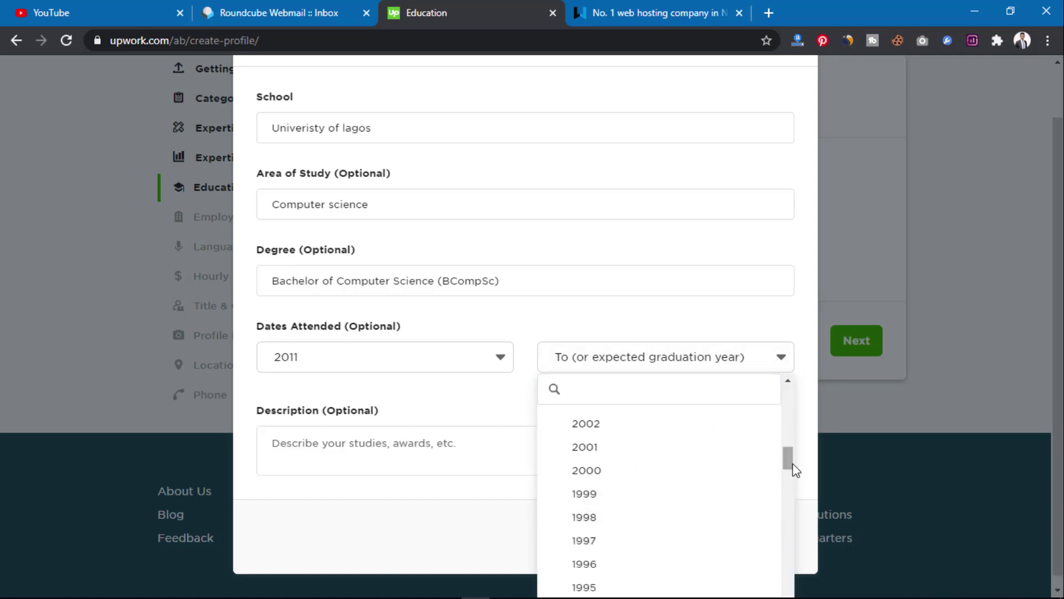
drag(793, 463, 790, 441)
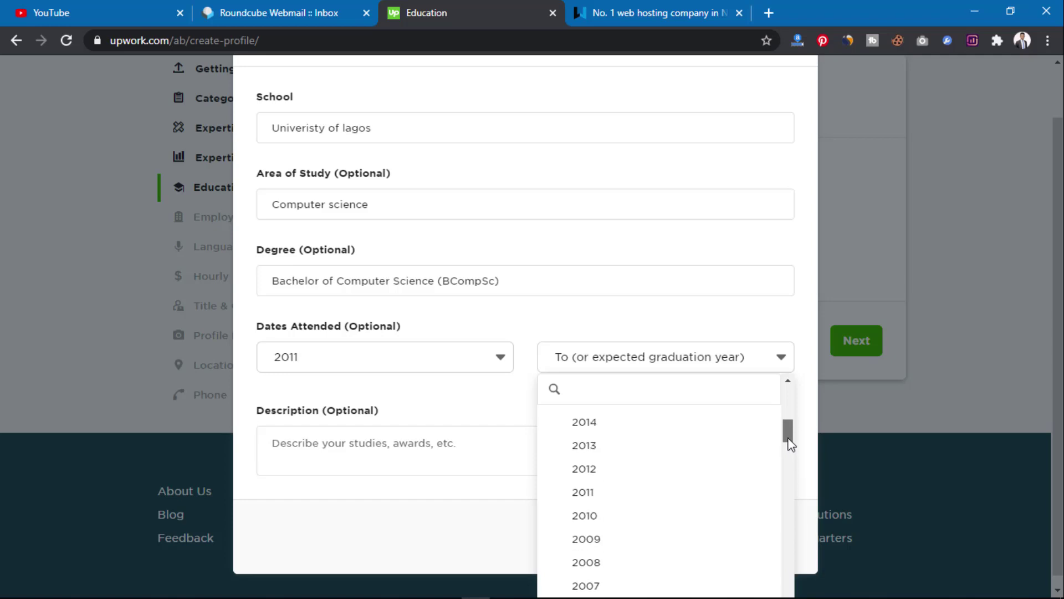
click(597, 424)
click(493, 367)
click(569, 391)
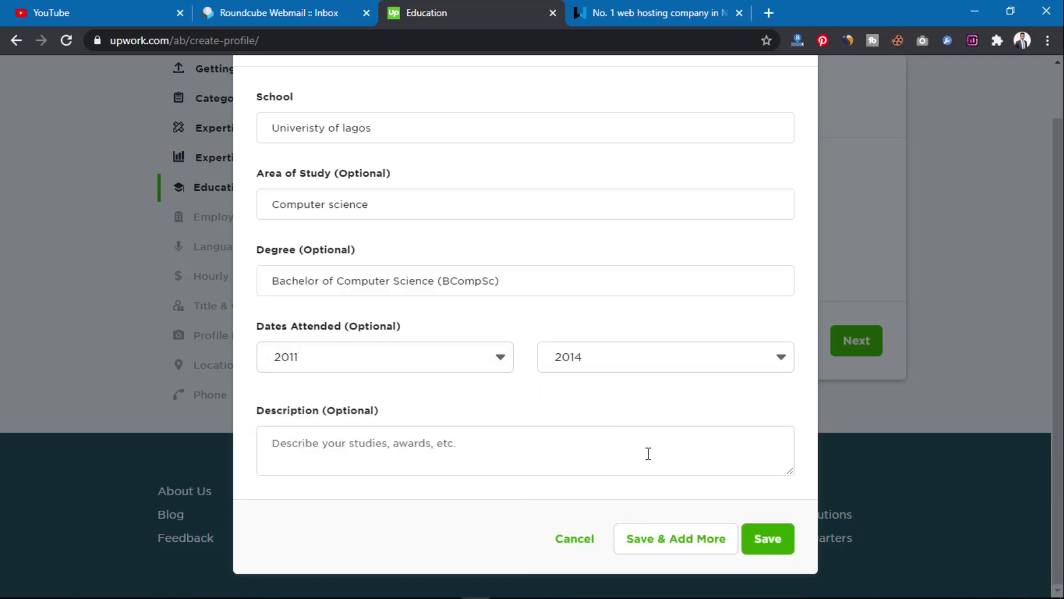
click(758, 545)
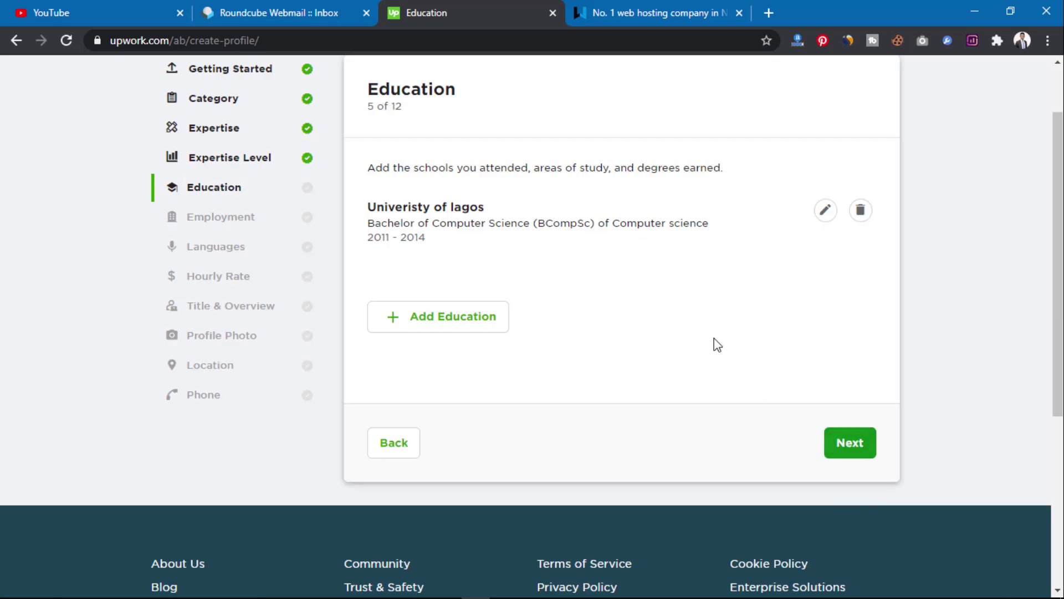
click(862, 459)
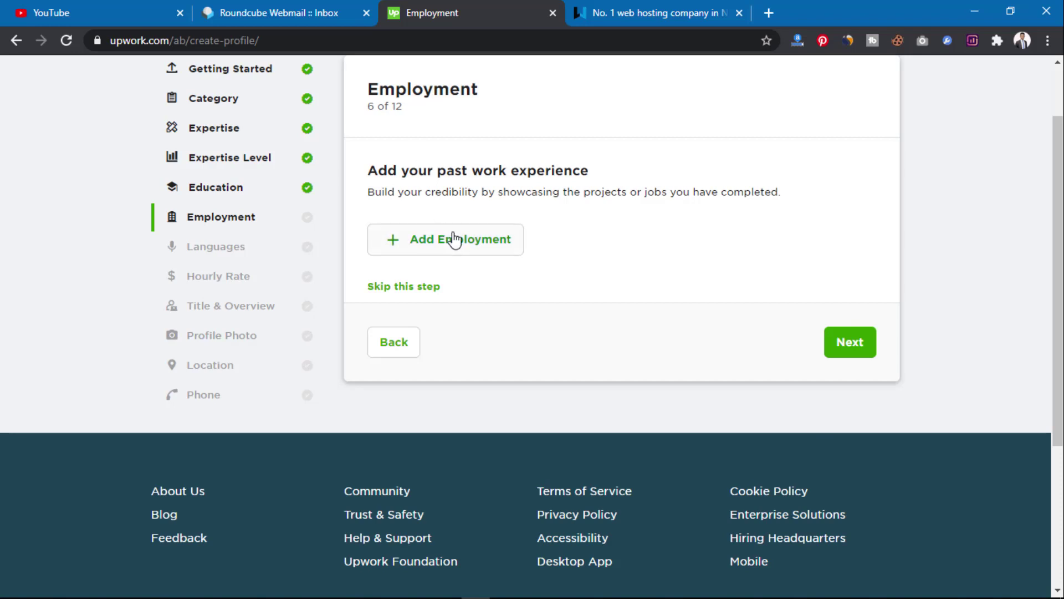
- Start an employment entry for GIG Global in lagos, Nigeria, as Content Creator
click(454, 239)
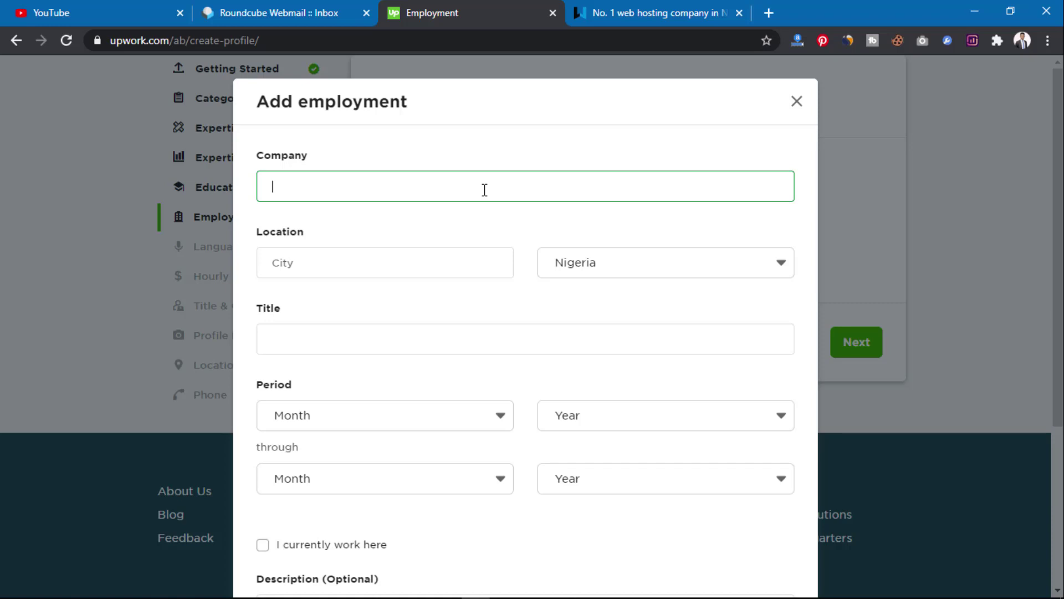
text(G )
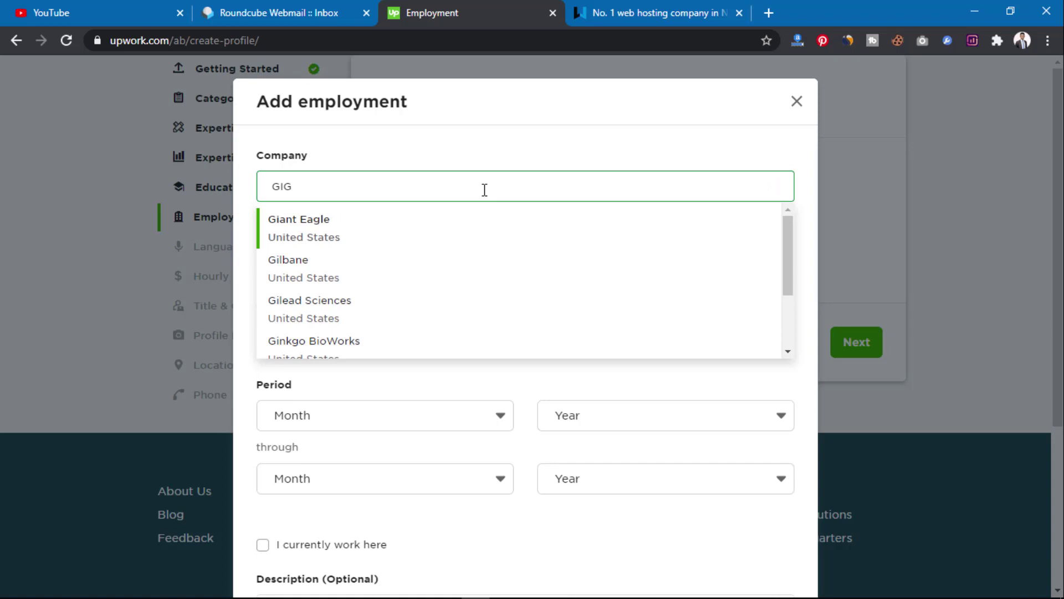
text(Global)
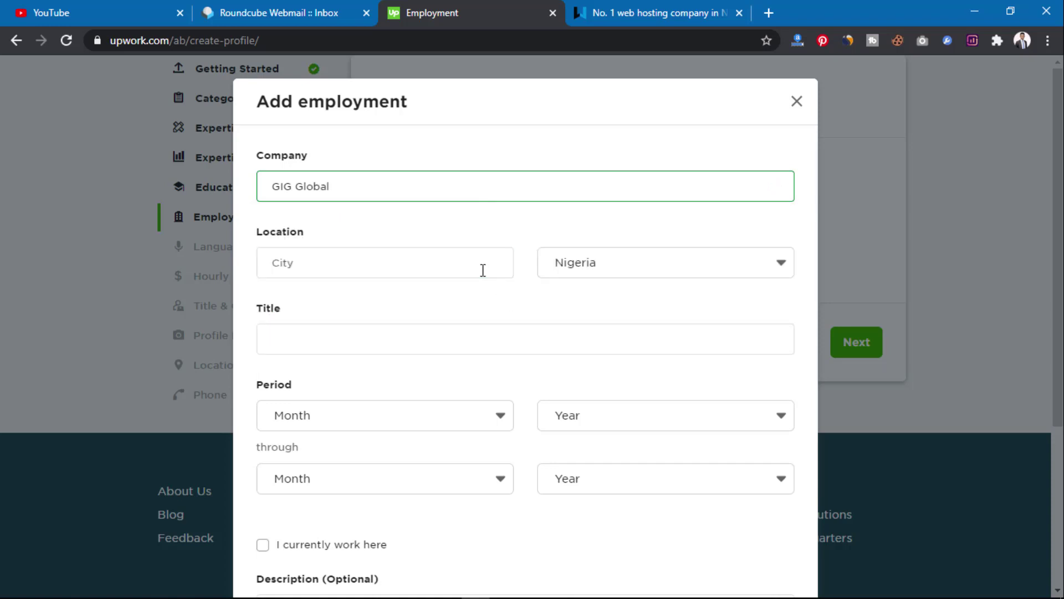
click(481, 269)
key(Tab)
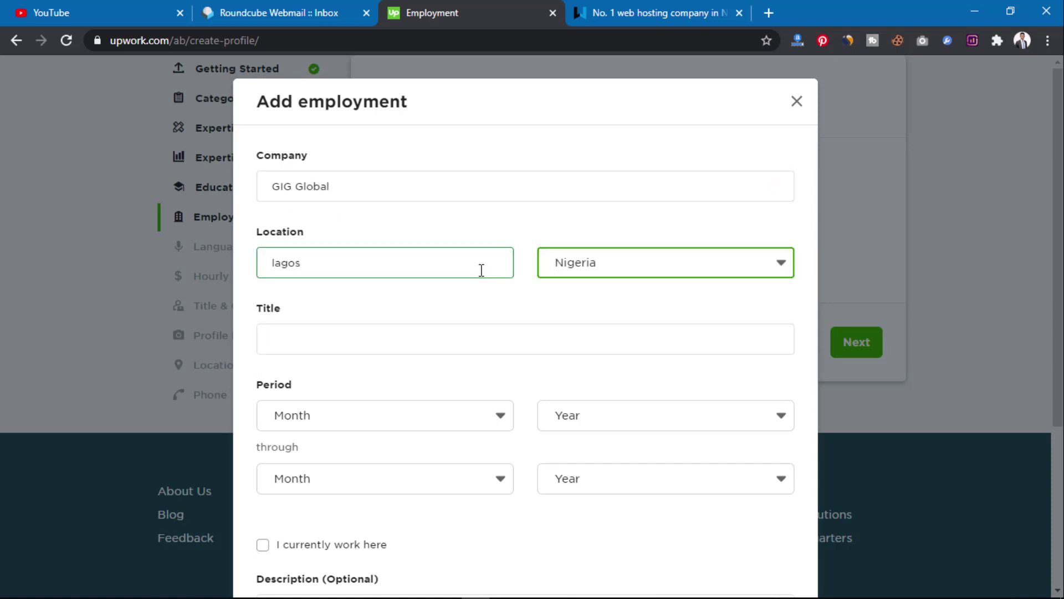
click(498, 338)
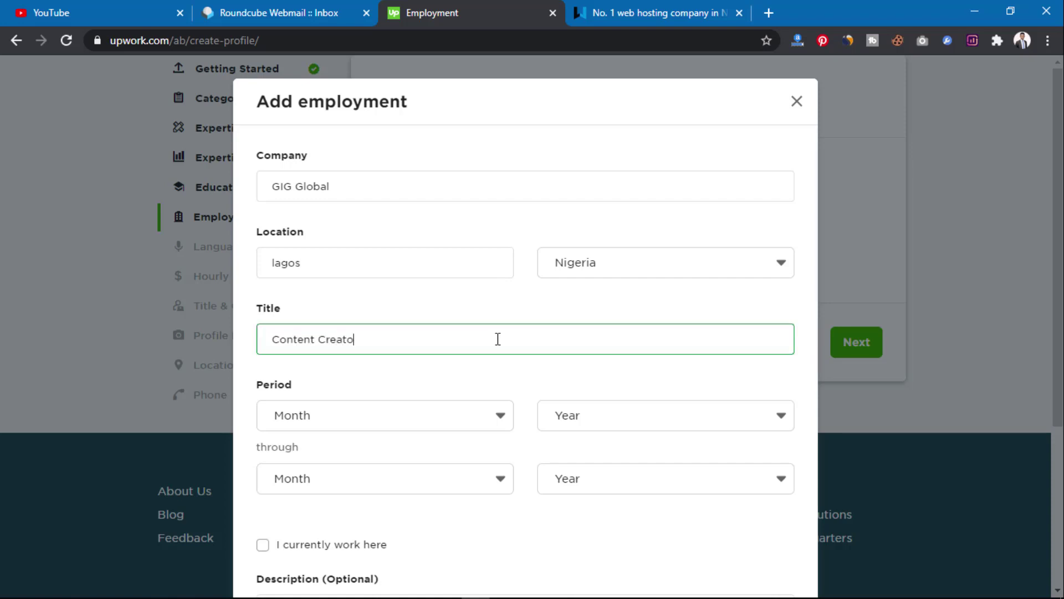
- Set start date January 2016, mark it current, save, and continue to Languages
click(385, 425)
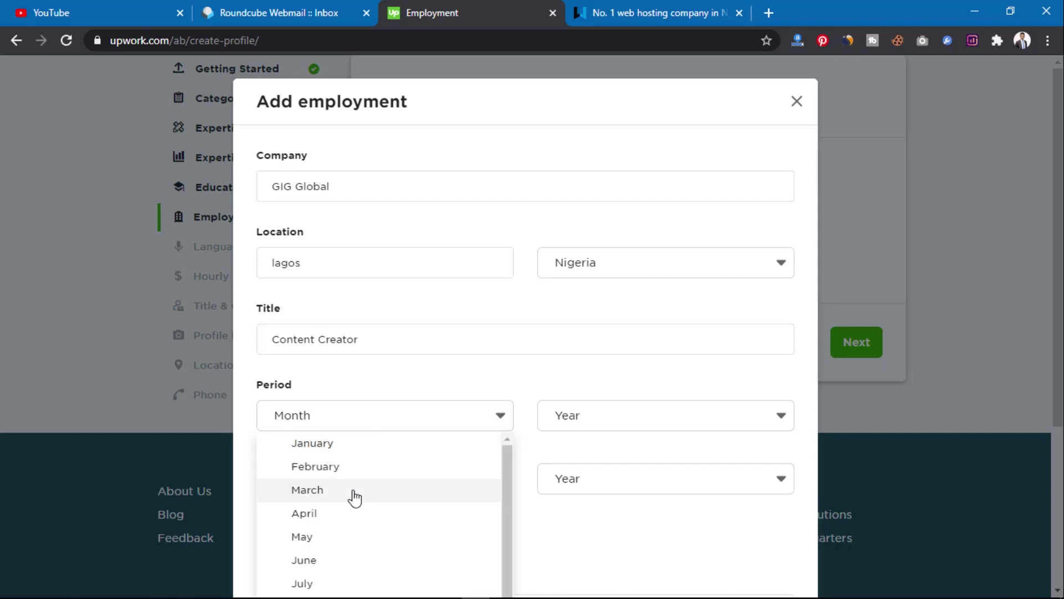
click(312, 443)
click(641, 424)
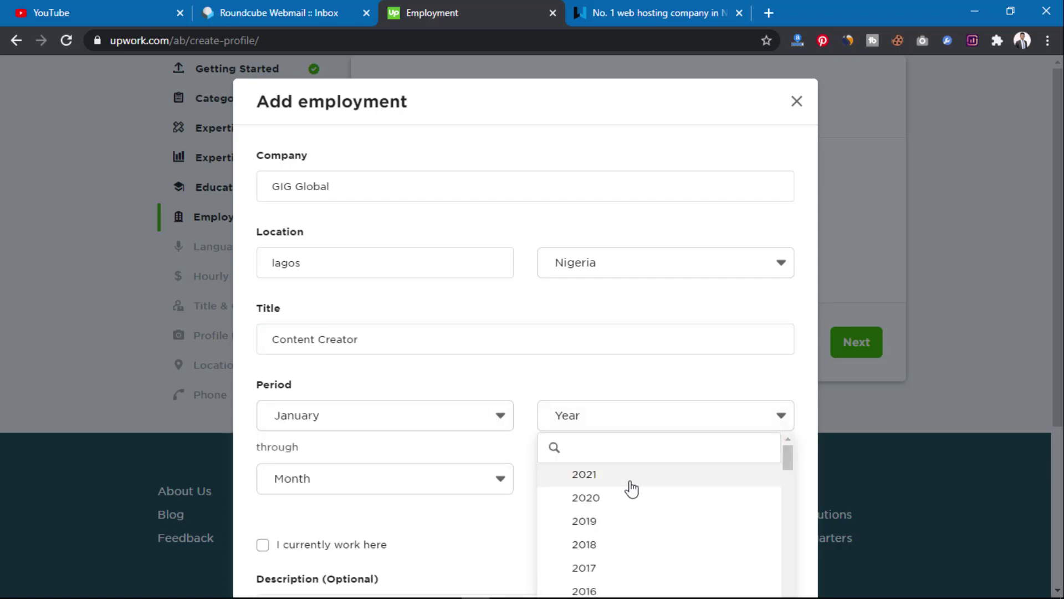
scroll(616, 507, down, 10)
drag(789, 528, 793, 471)
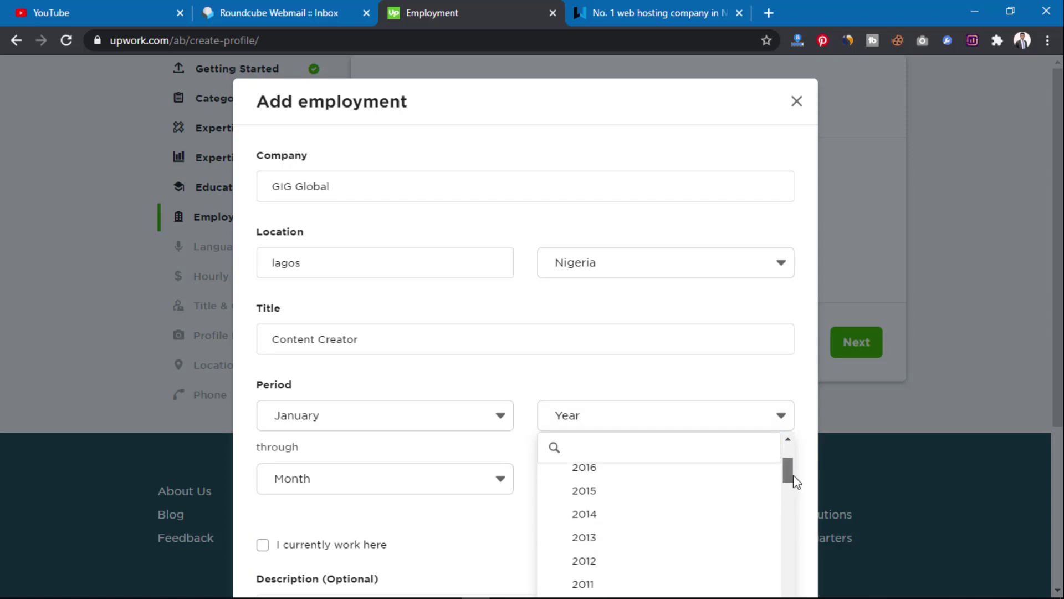
click(616, 476)
scroll(435, 307, down, 4)
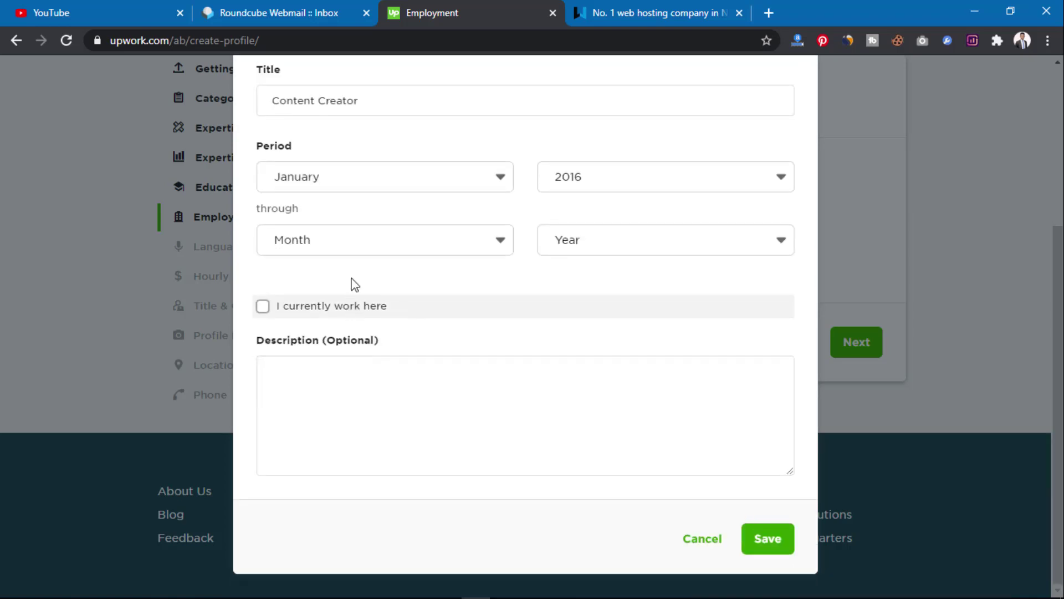
click(263, 306)
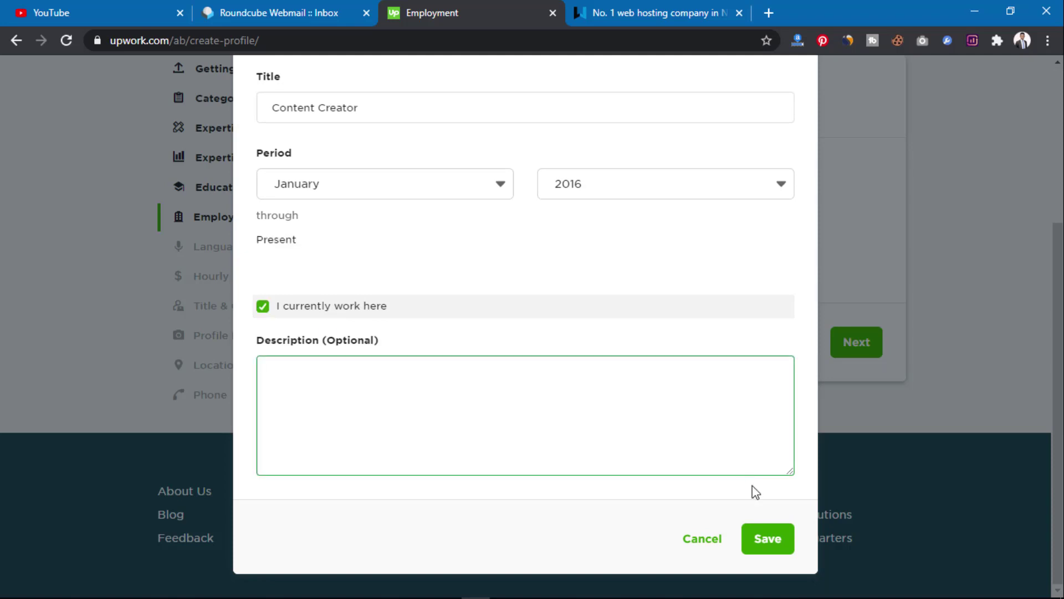
click(766, 538)
click(847, 405)
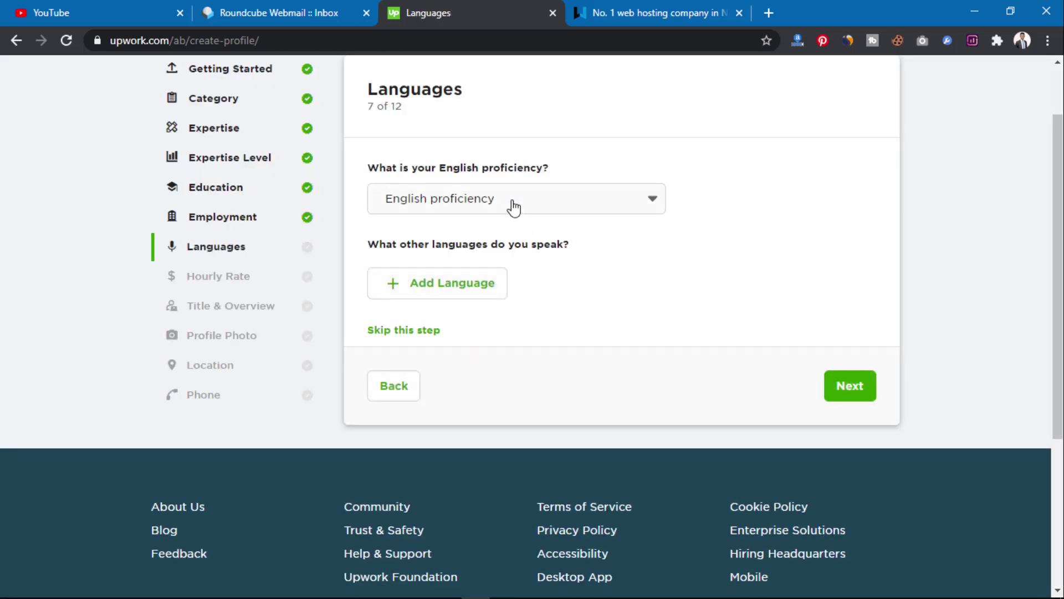
- Make English Fluent, add French at Conversational level, and continue to Hourly Rate
click(543, 209)
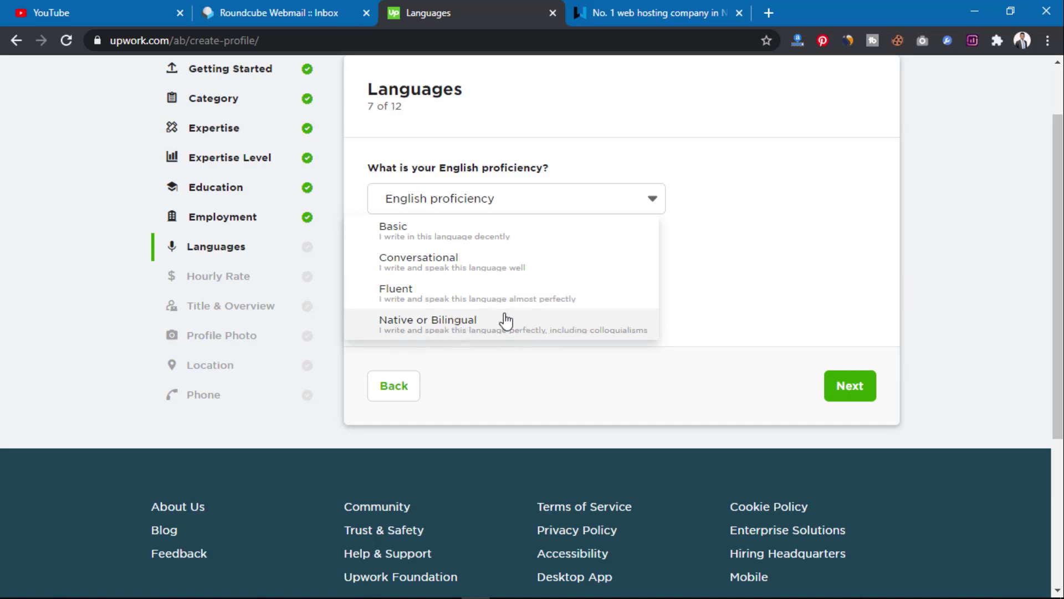
click(464, 296)
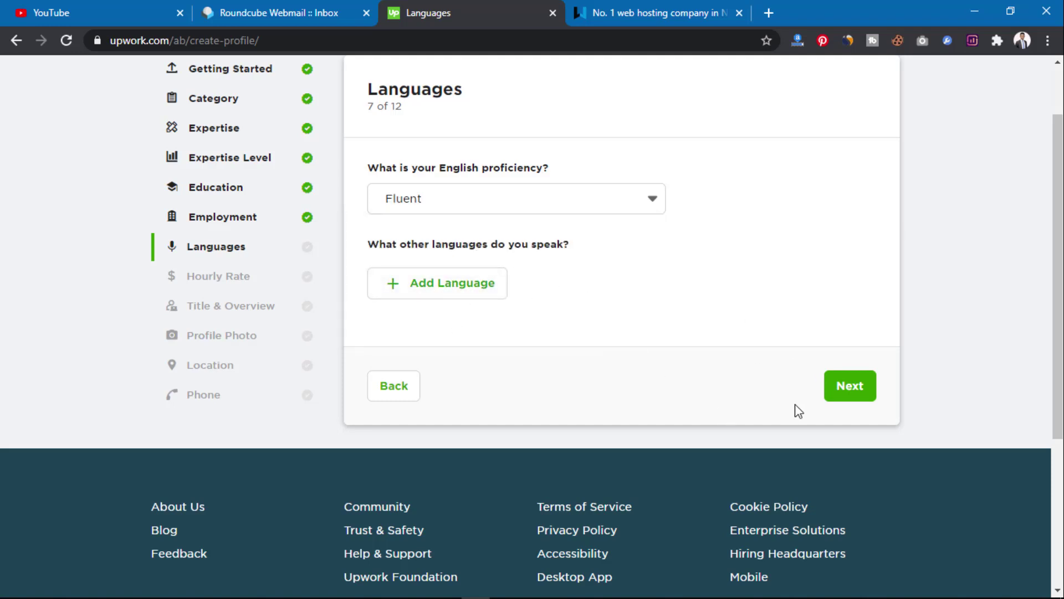
click(434, 283)
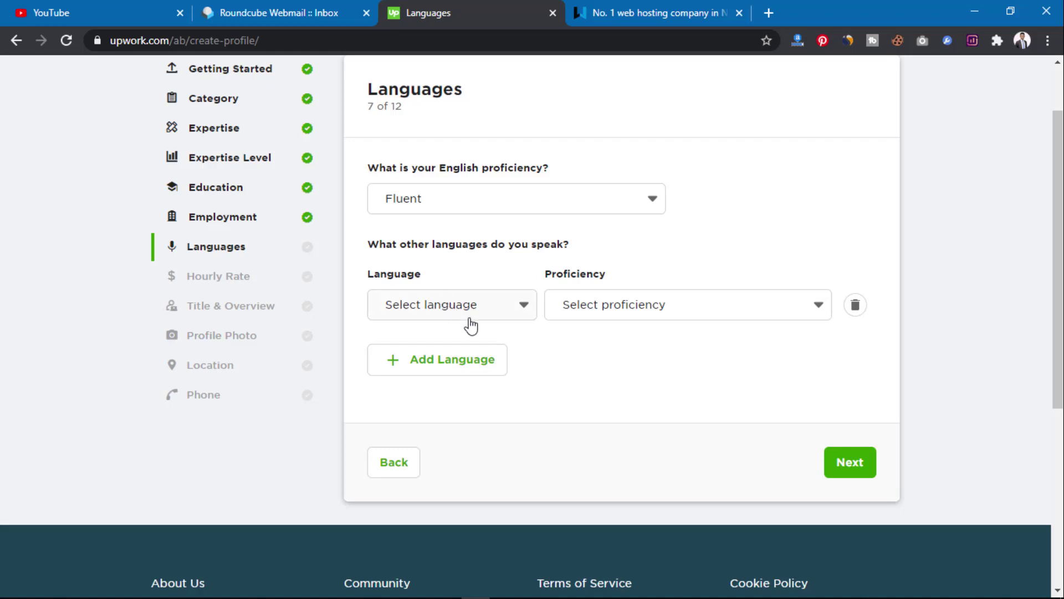
click(470, 318)
text(frec)
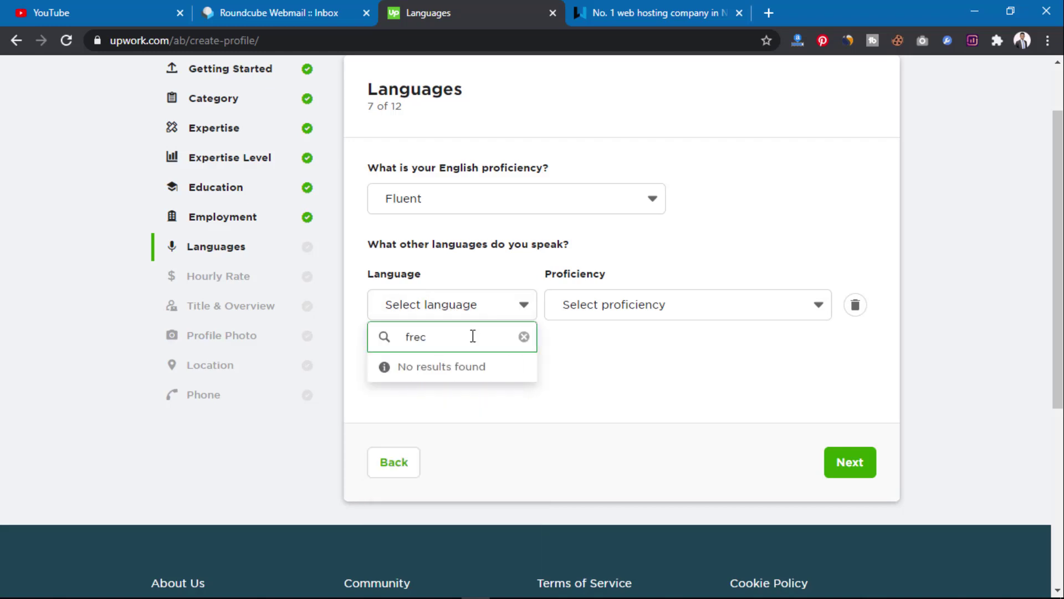
key(BackSpace)
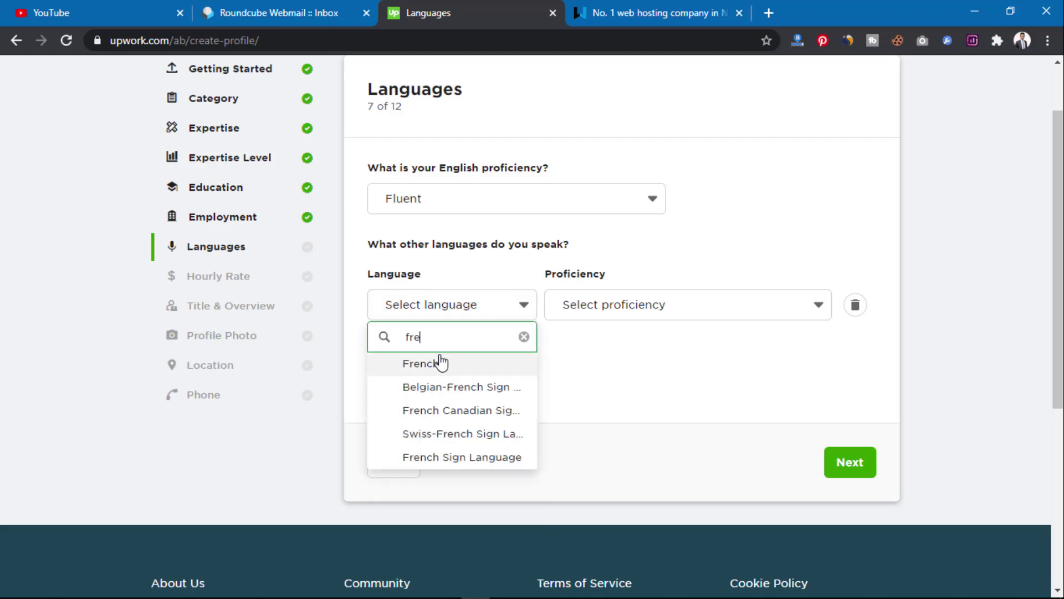
click(438, 363)
click(617, 320)
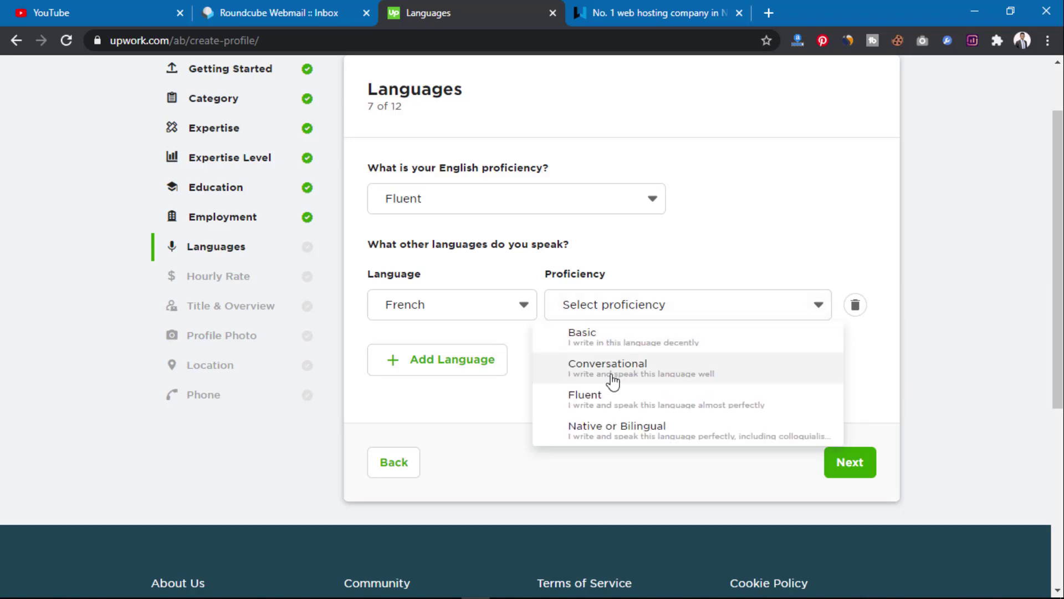
click(630, 367)
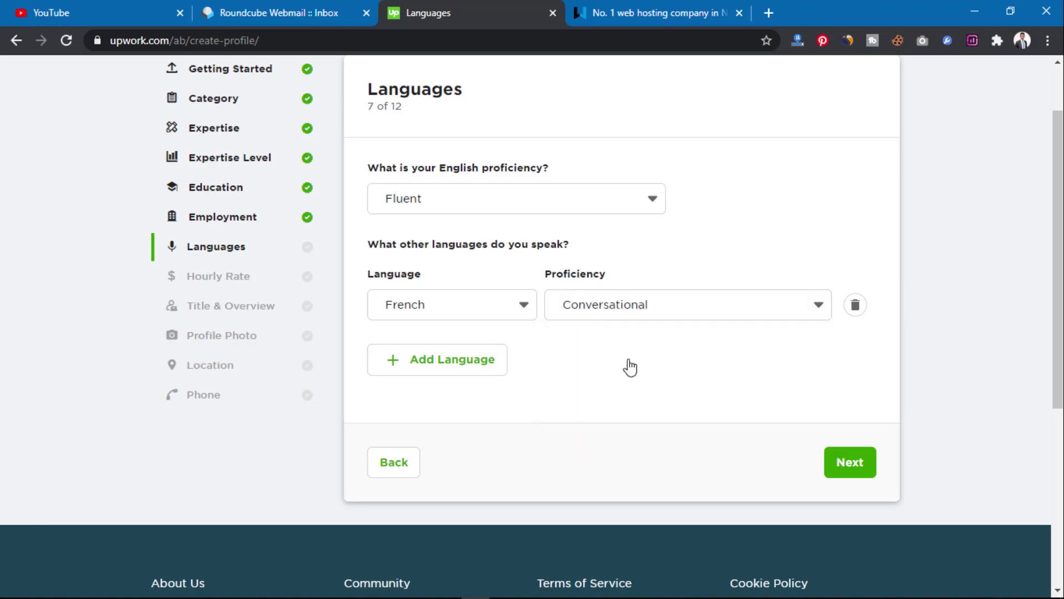
click(827, 473)
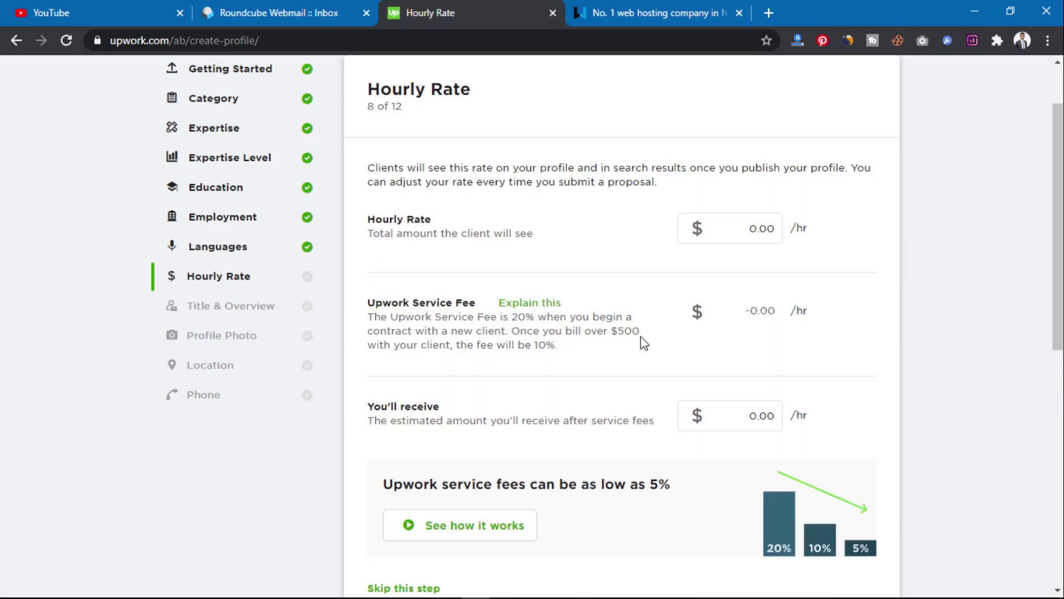
- Enter an hourly rate of $97.00/hr, leaving $77.60 after fees, and submit it
click(754, 220)
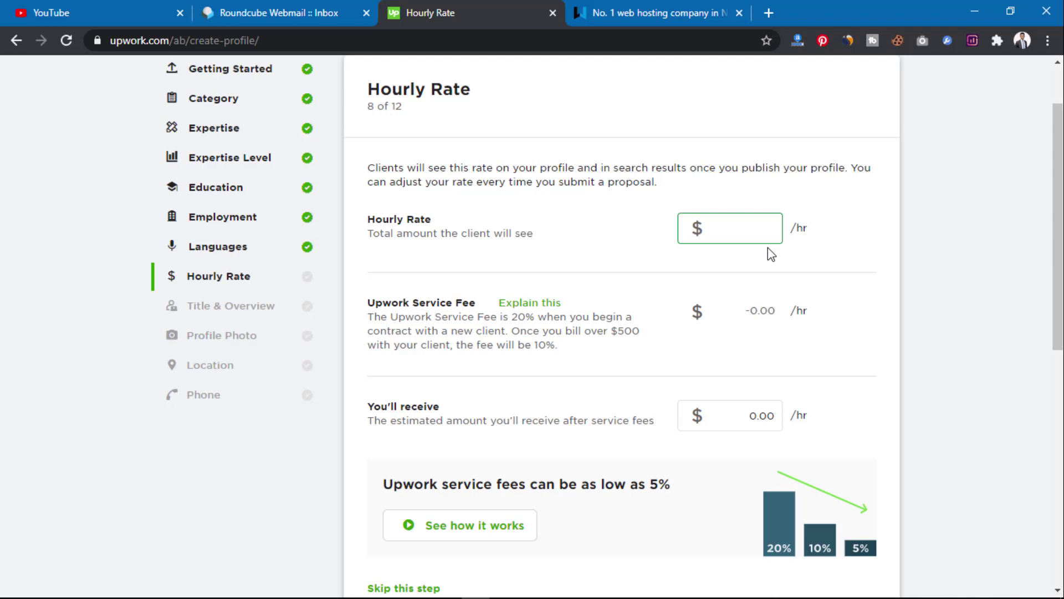
text(60)
key(BackSpace)
key(BackSpace)
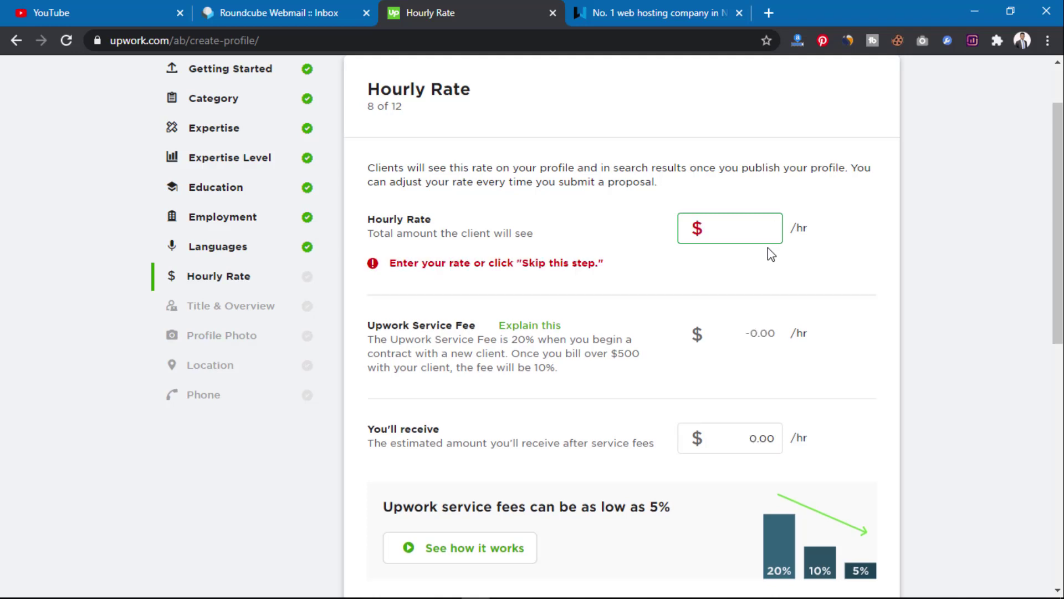
text(130)
key(BackSpace)
key(BackSpace)
key(BackSpace)
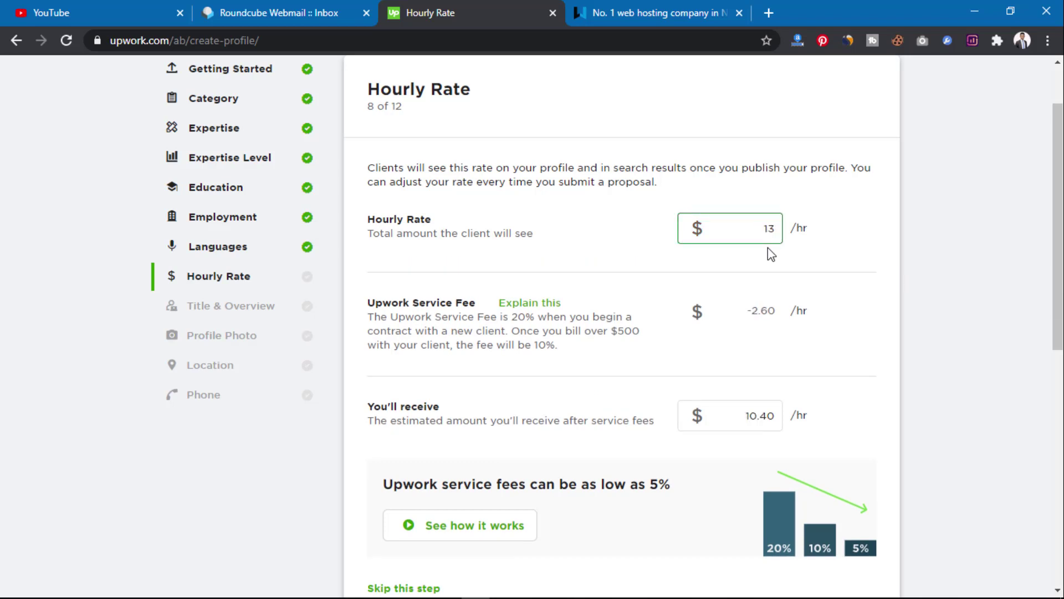
text(90)
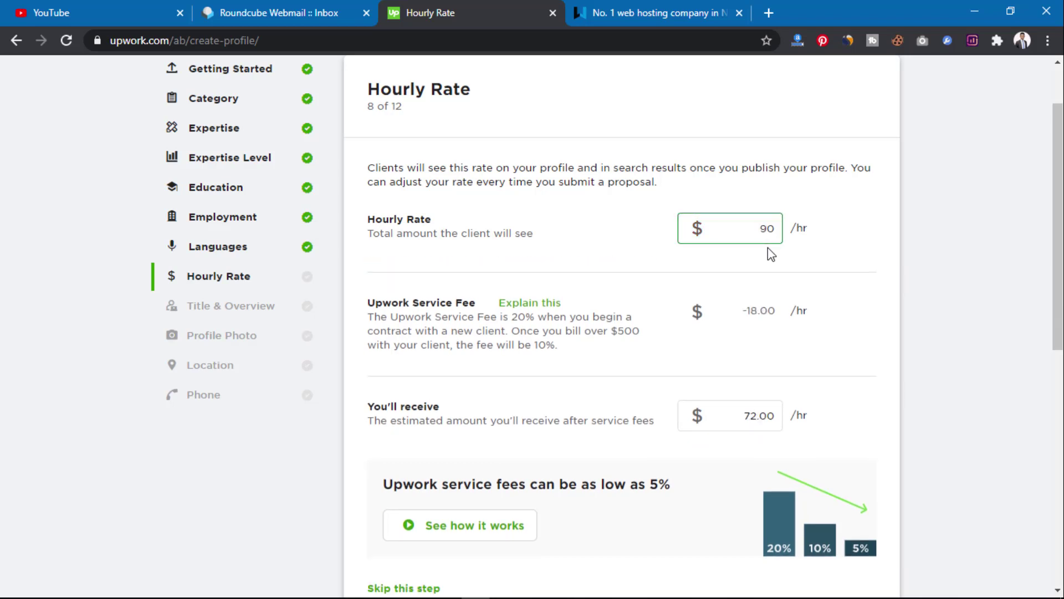
key(BackSpace)
text(7)
click(977, 268)
scroll(1020, 260, down, 3)
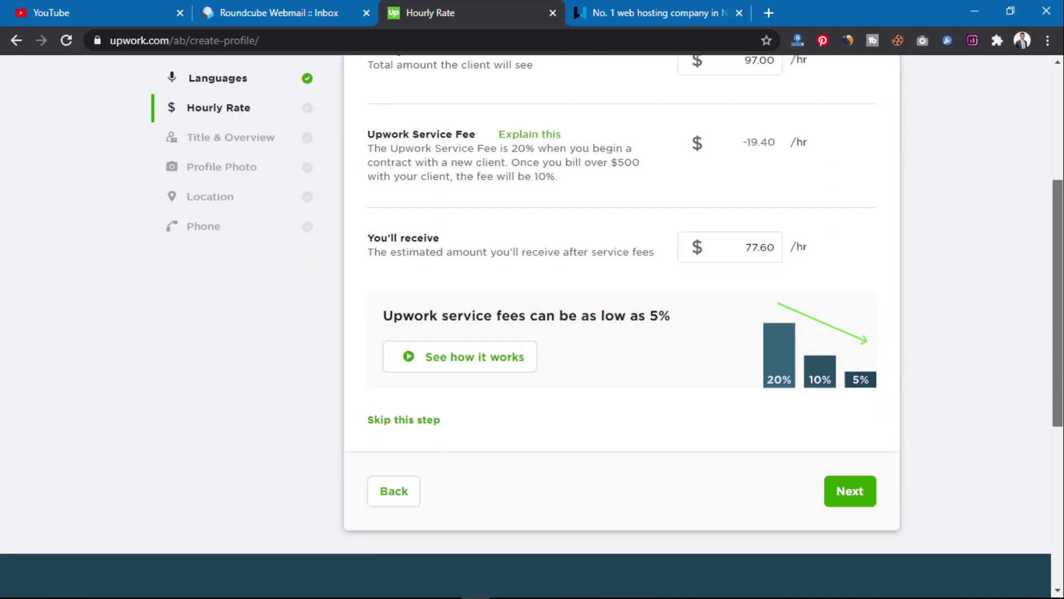
click(849, 494)
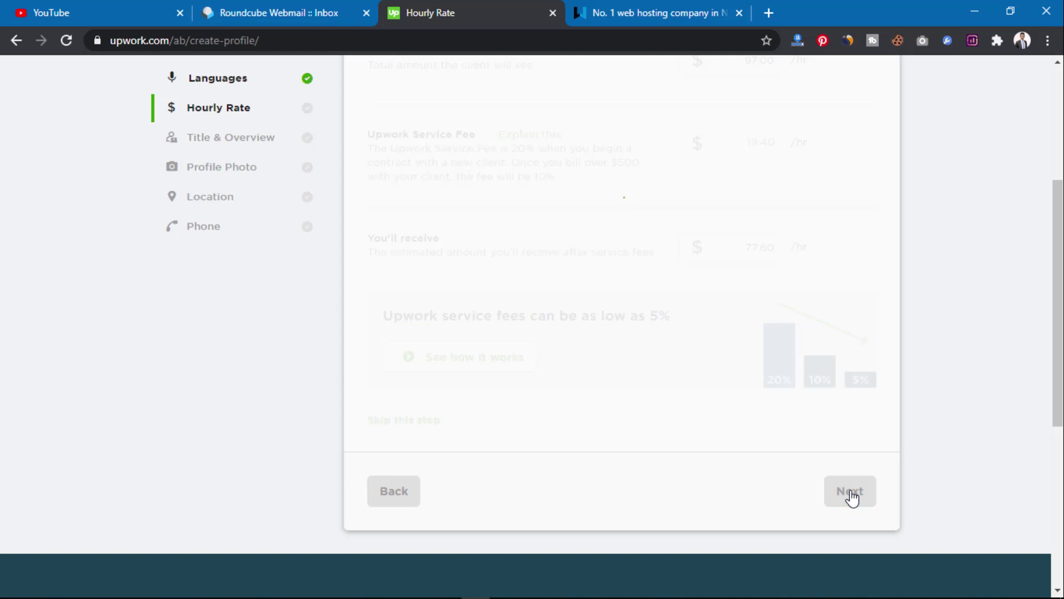
- Copy the title 'Javascript Expert | Professional Mobile Developer' from the notes into the Title field
click(484, 241)
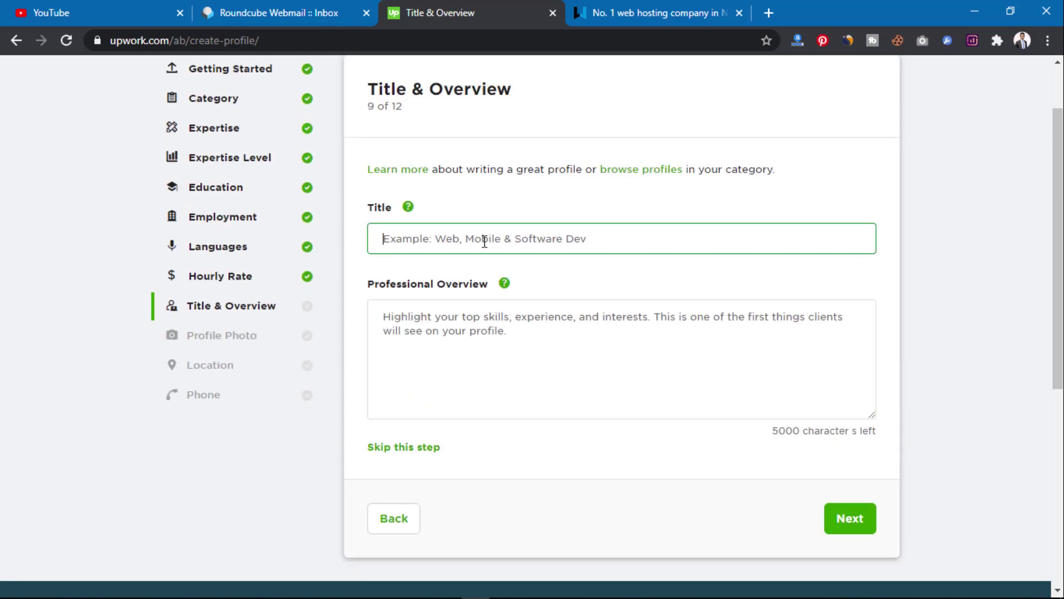
mouse_move(541, 593)
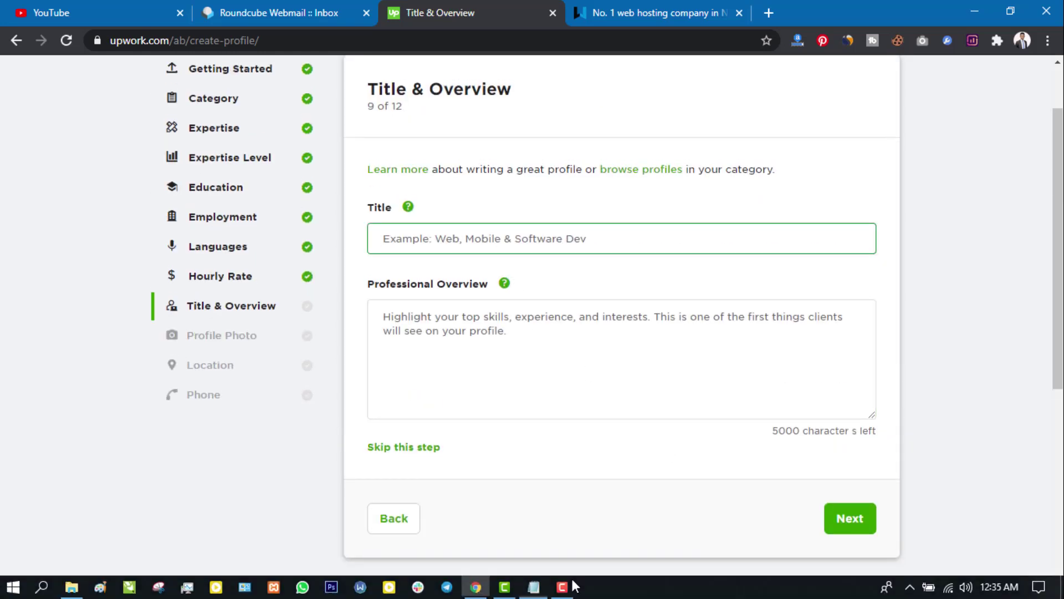
click(536, 589)
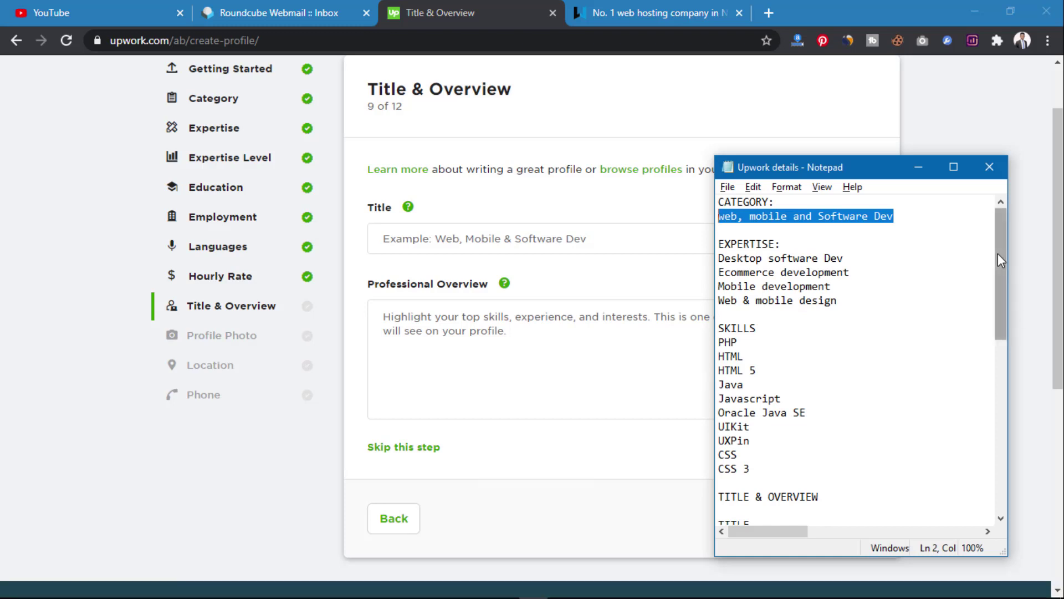
drag(998, 254, 993, 311)
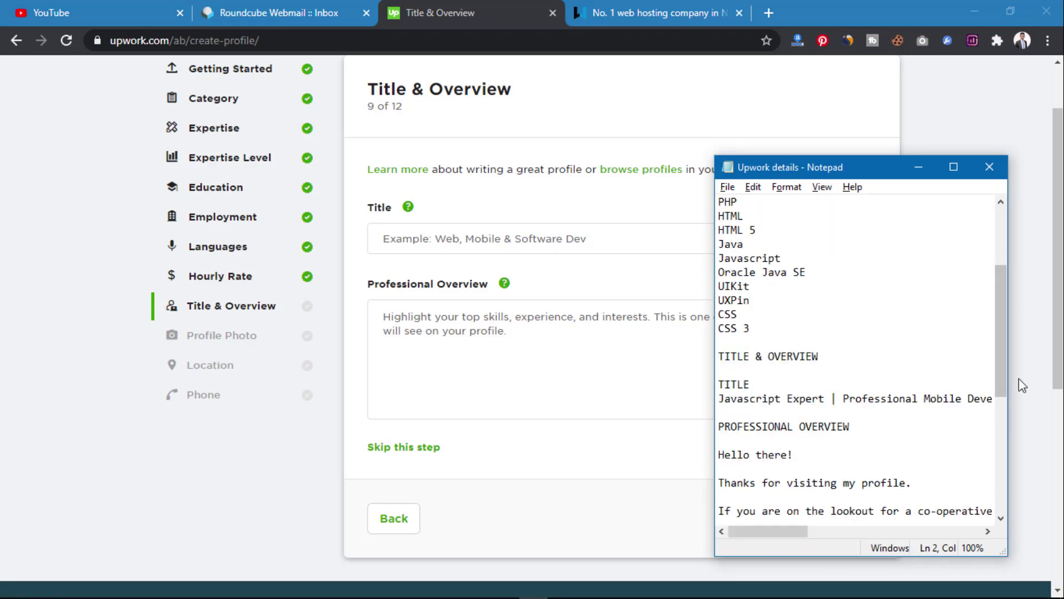
drag(1008, 373, 705, 398)
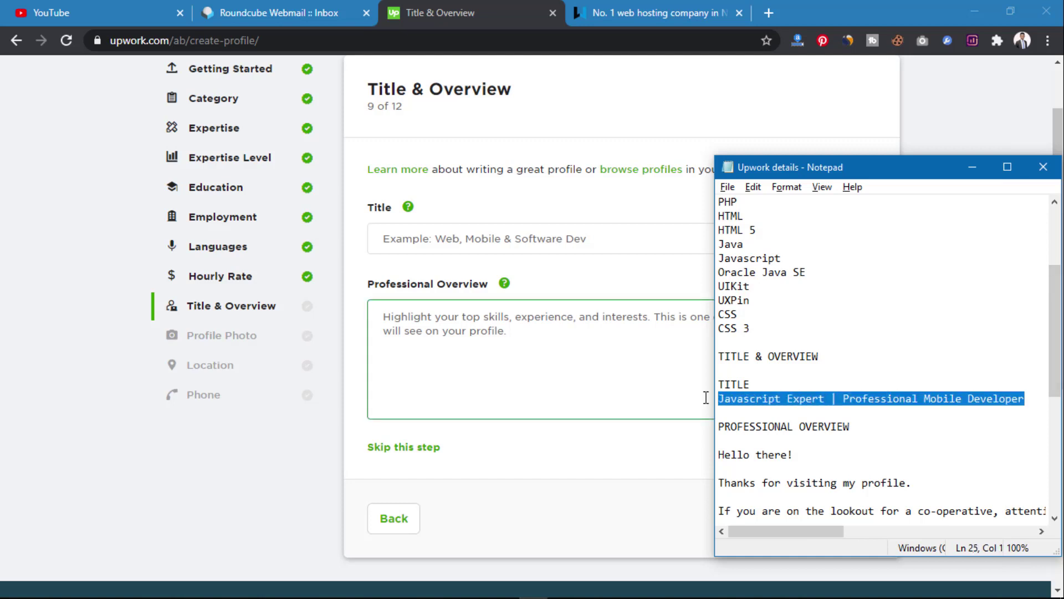
key(ctrl+c)
click(495, 232)
key(ctrl+v)
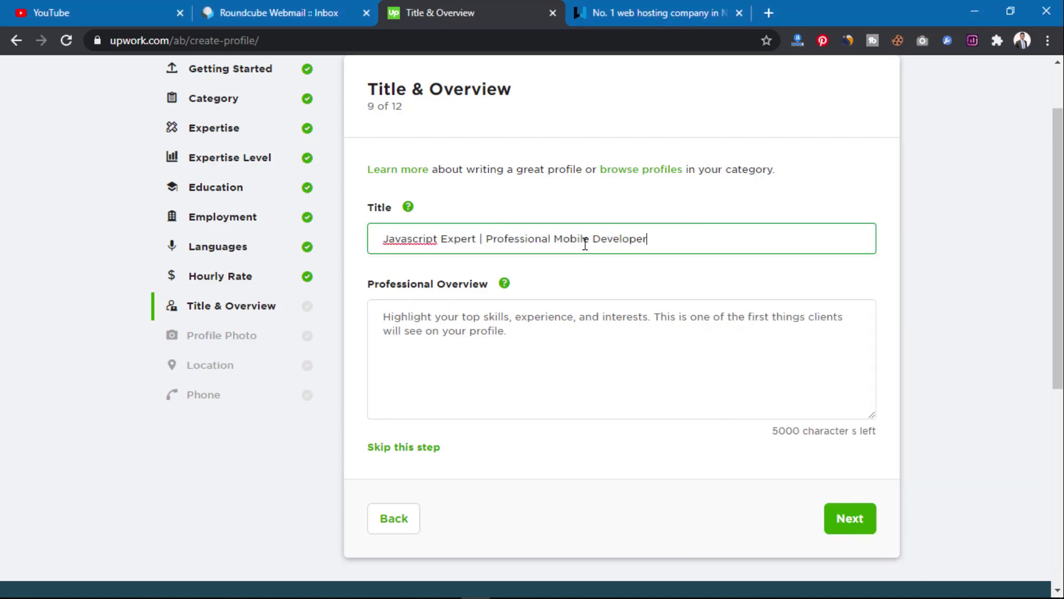
click(663, 197)
- Paste the professional overview from the notes into the overview box and continue
key(alt+Tab)
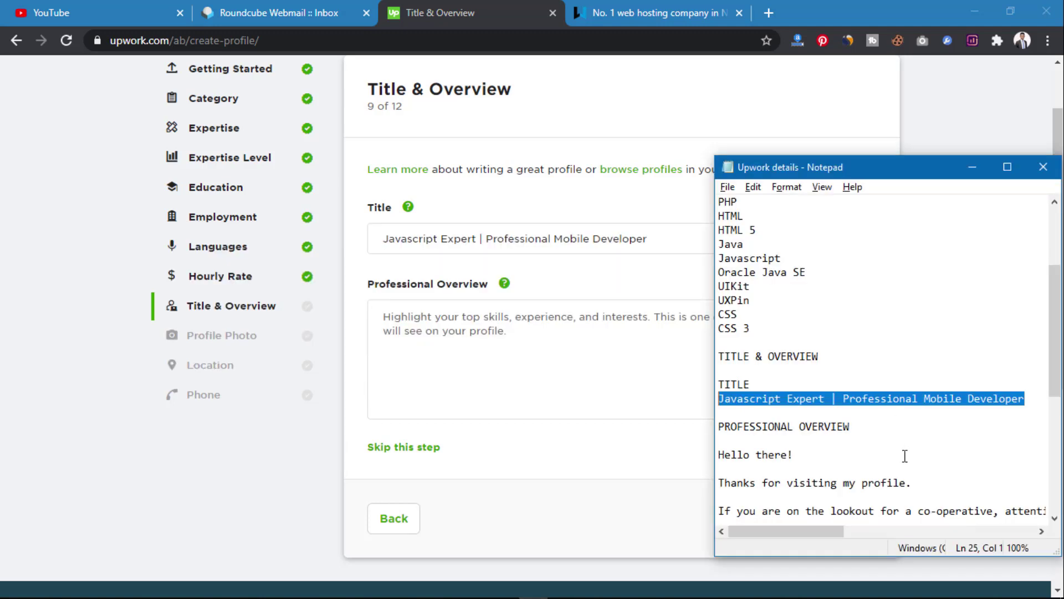
click(724, 439)
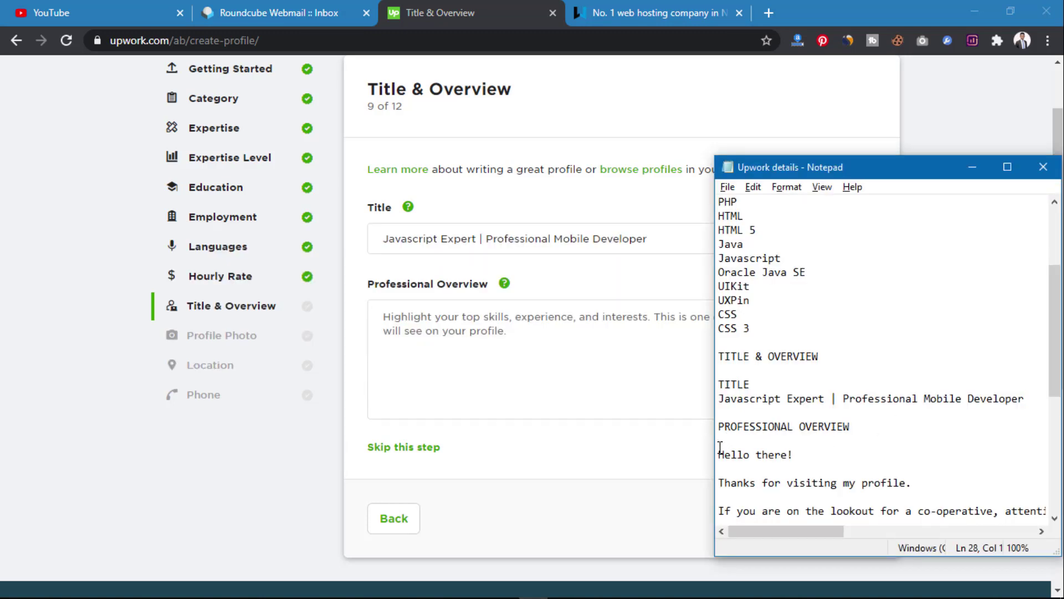
drag(721, 452, 992, 498)
key(ctrl+c)
click(527, 380)
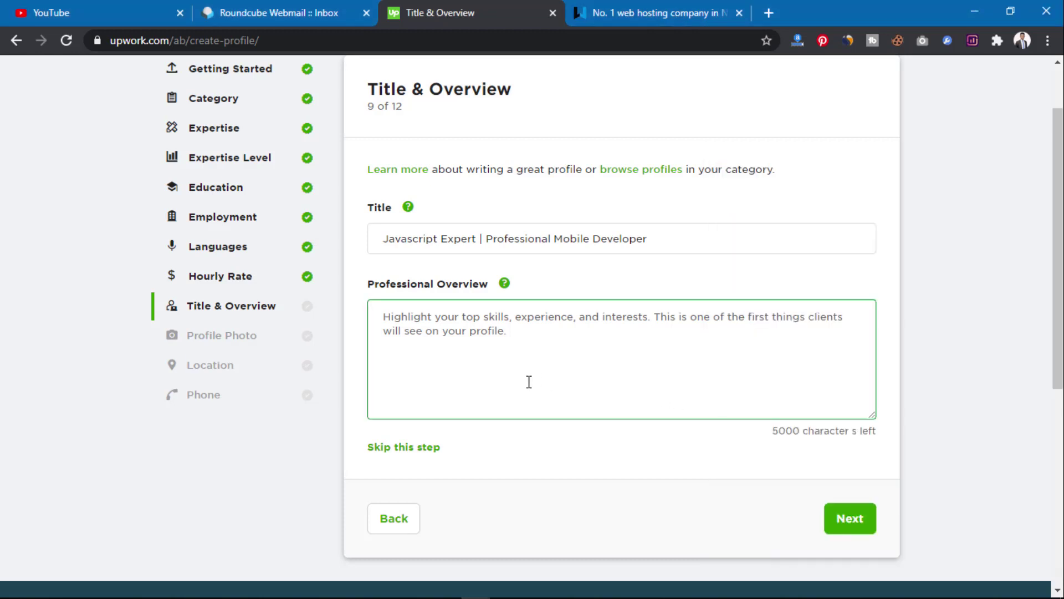
key(ctrl+v)
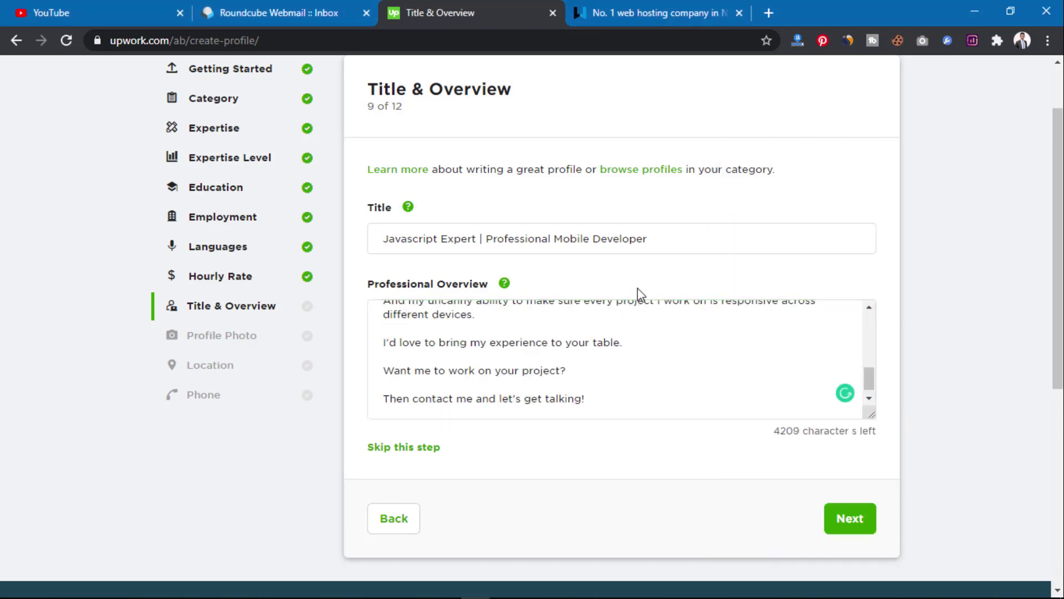
click(837, 526)
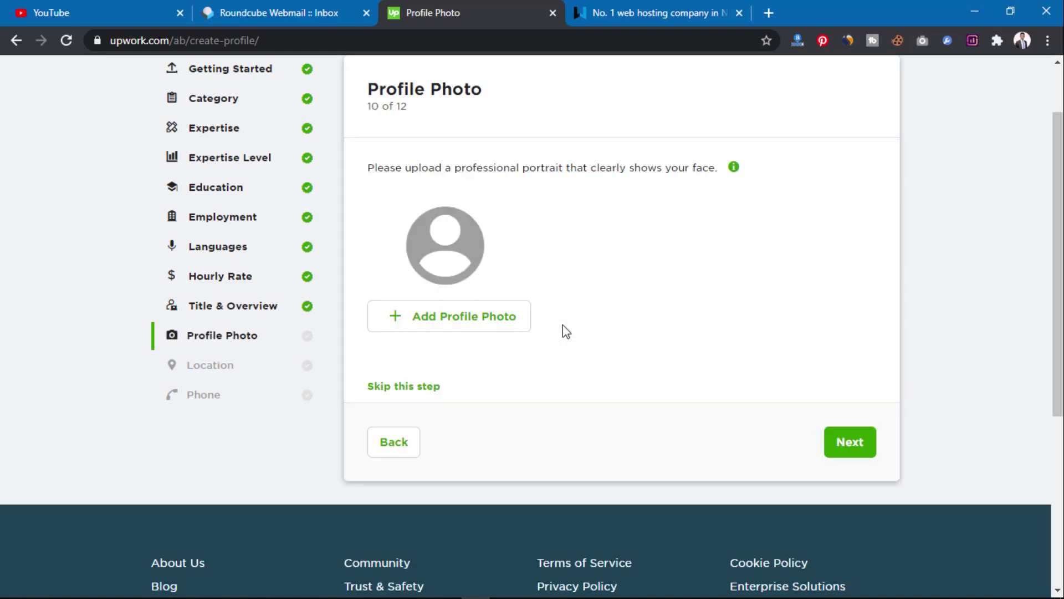
- Upload a photo from Downloads as the profile picture, then dismiss the face-detection error
click(480, 323)
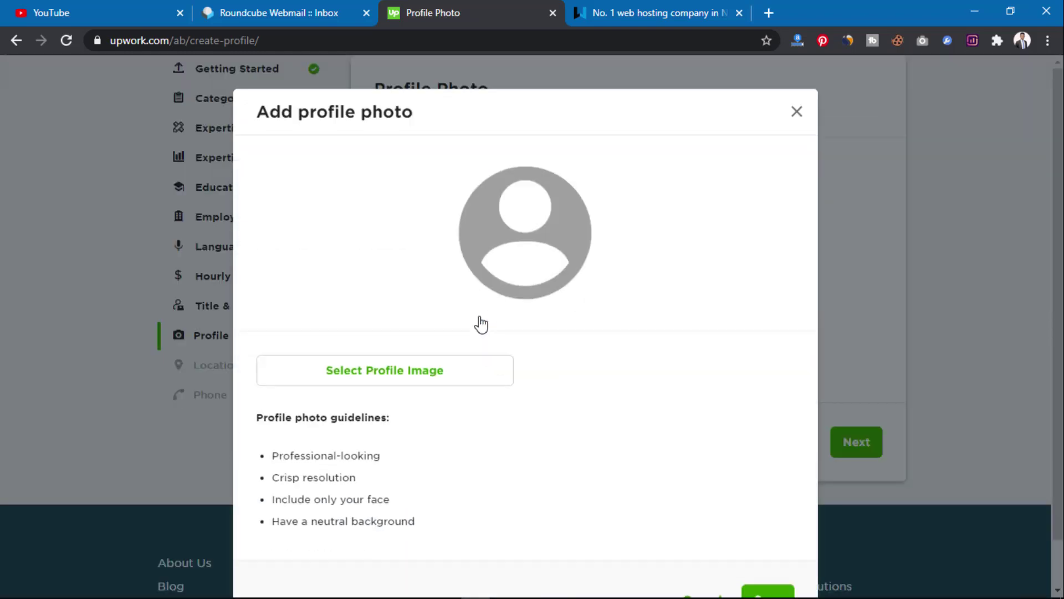
click(394, 366)
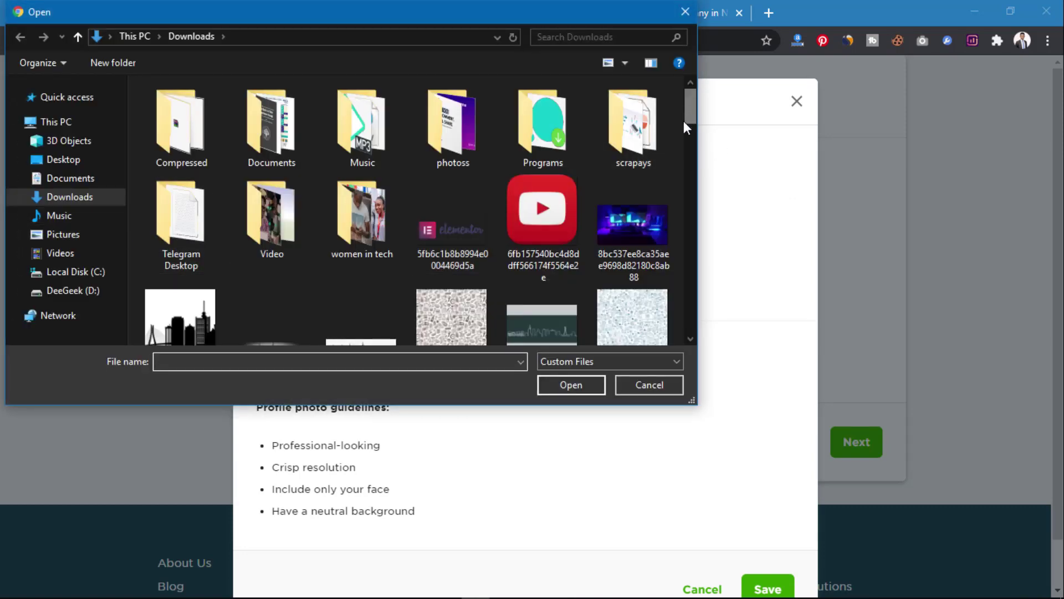
drag(684, 120, 671, 266)
double_click(345, 245)
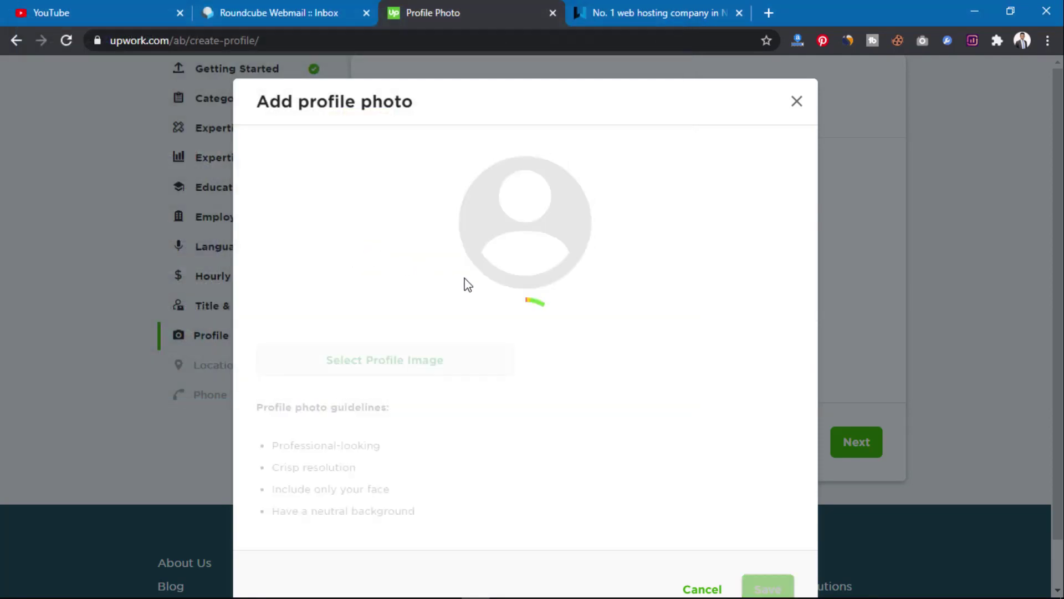
scroll(722, 523, down, 1)
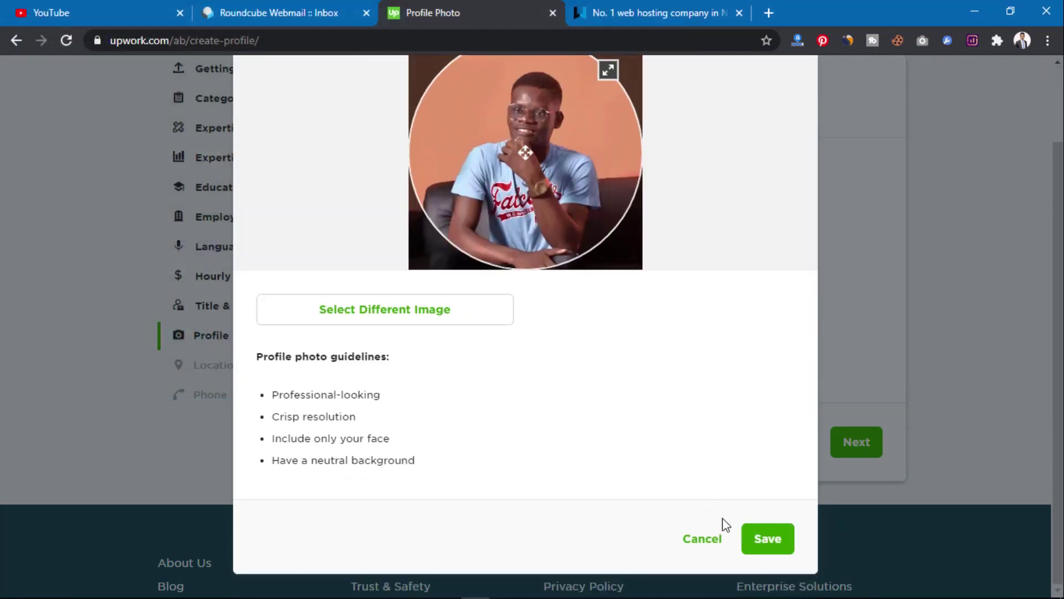
click(754, 540)
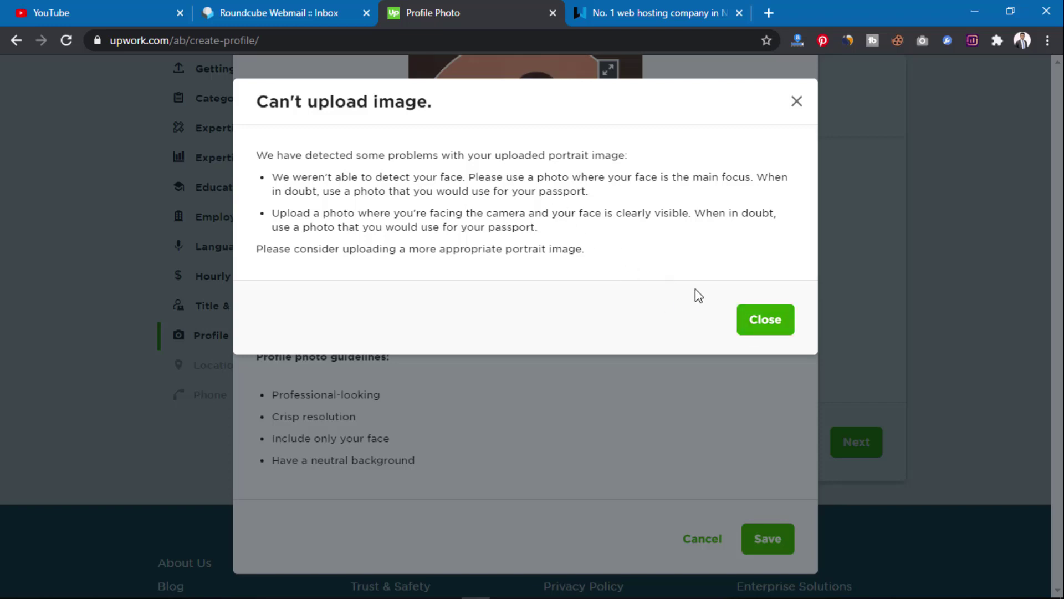
click(767, 334)
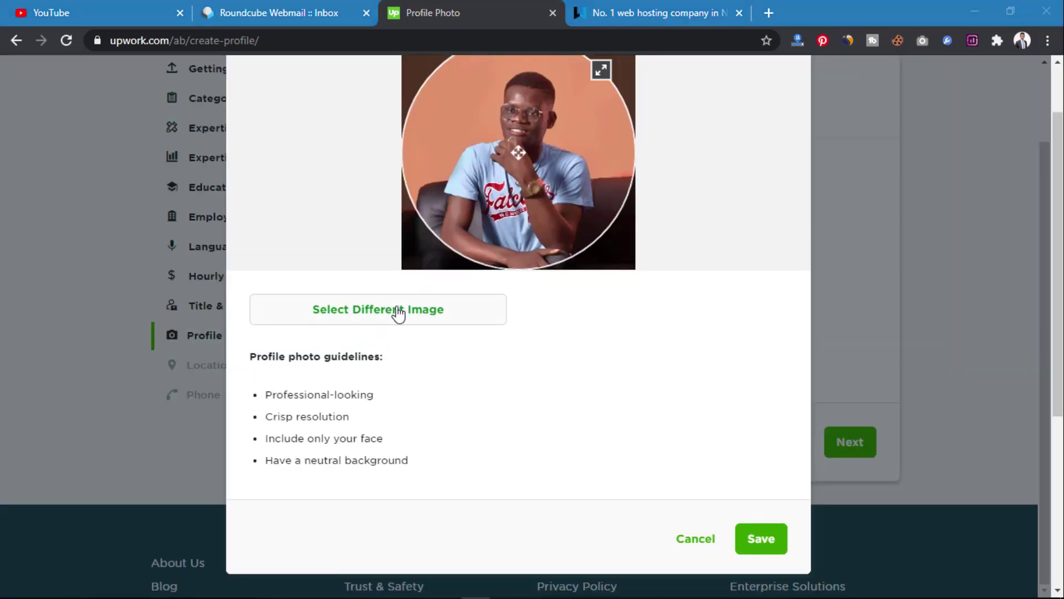
- Upload the 'dd - Copy' suit portrait from Pictures > my photos and save it
click(399, 313)
click(98, 237)
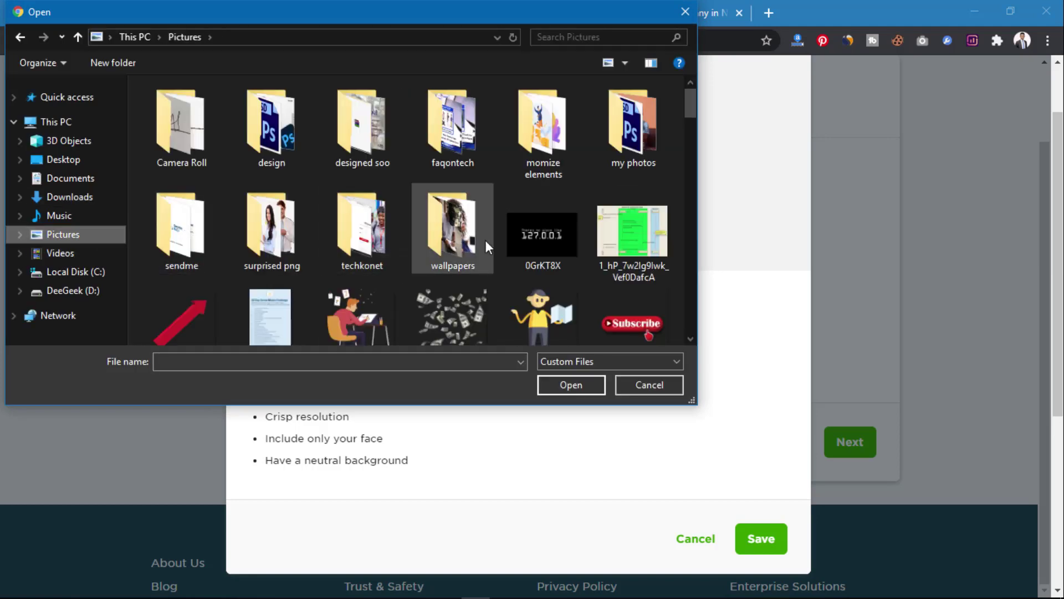
double_click(640, 141)
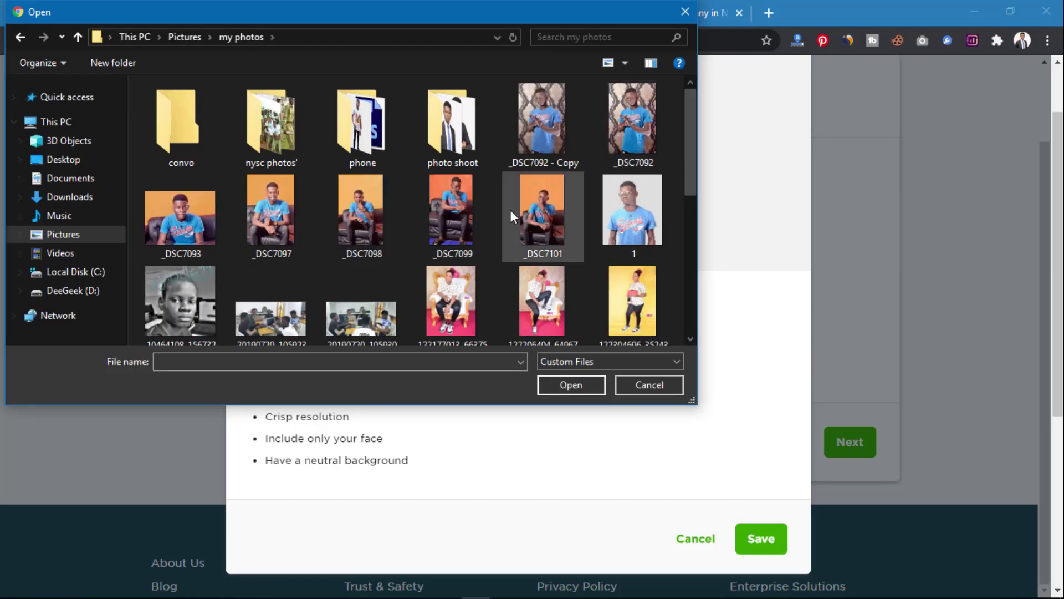
scroll(694, 114, down, 2)
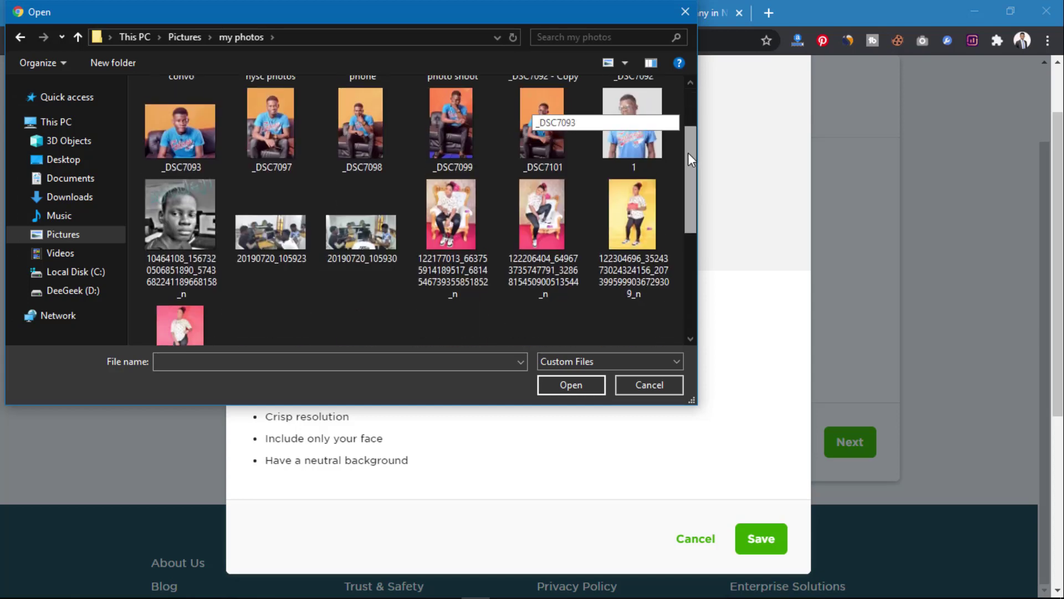
scroll(683, 195, down, 2)
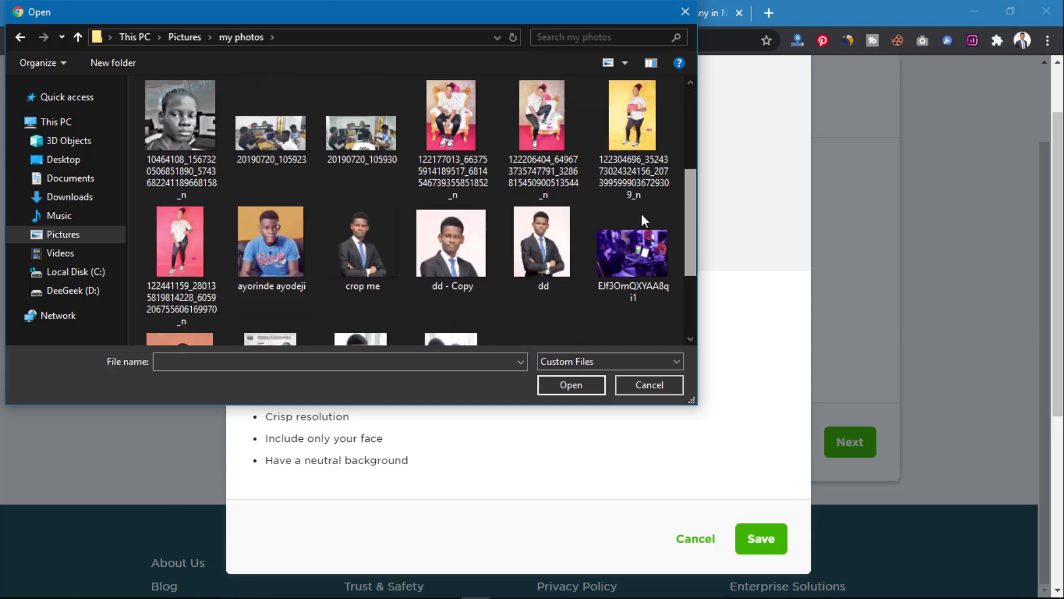
double_click(454, 246)
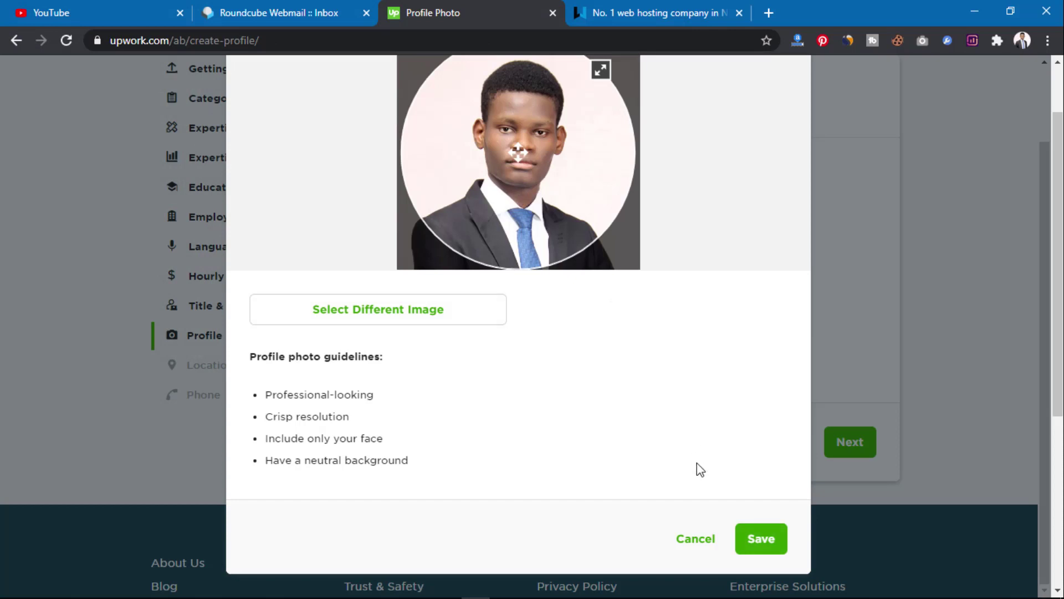
click(754, 546)
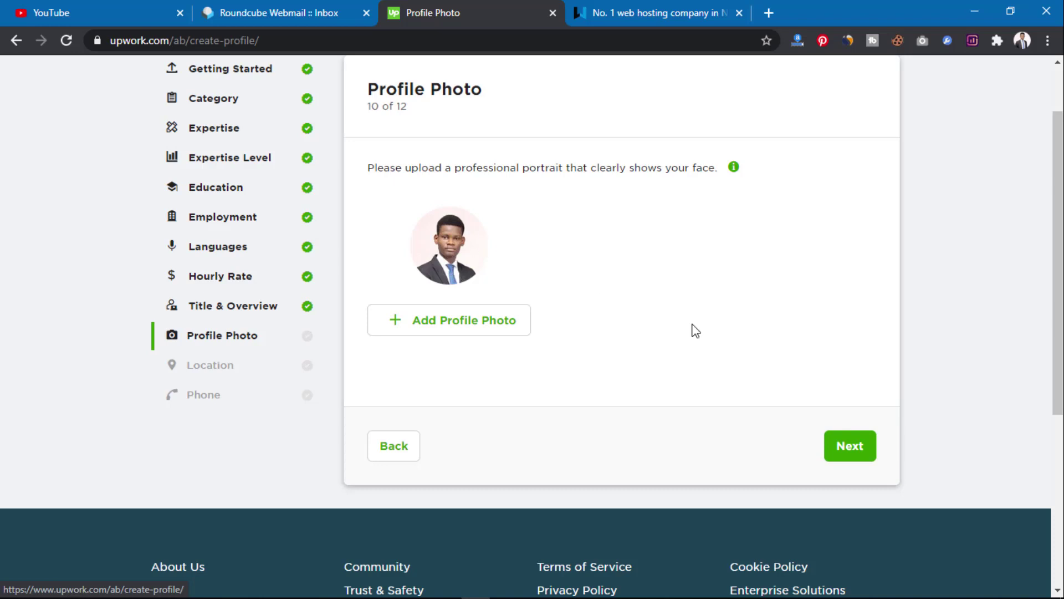
- Enter the street address, city Lekki, LA, NG and the suggested postal code, then submit
click(843, 457)
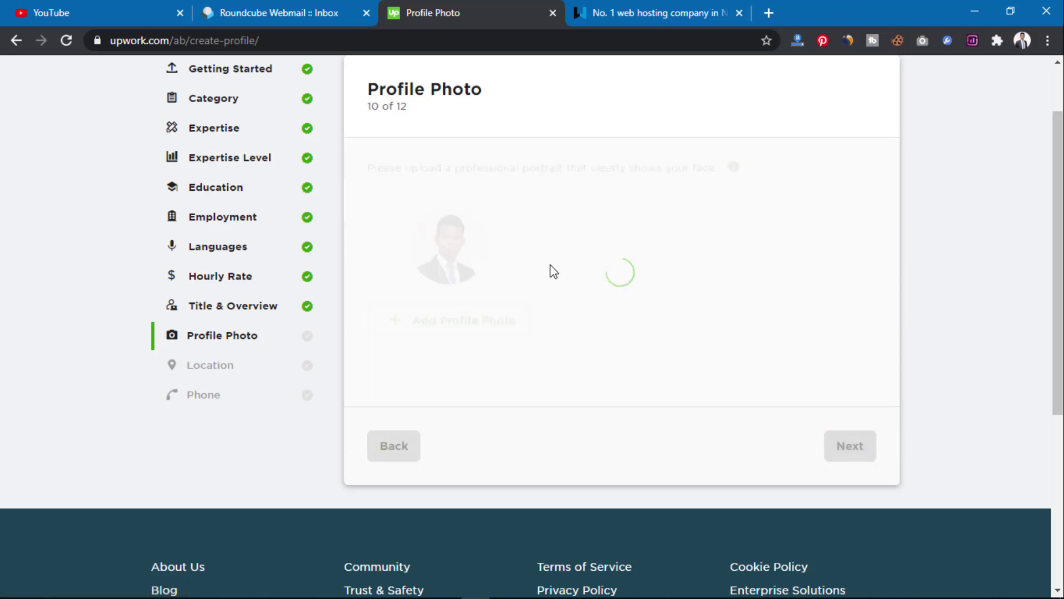
scroll(575, 230, down, 3)
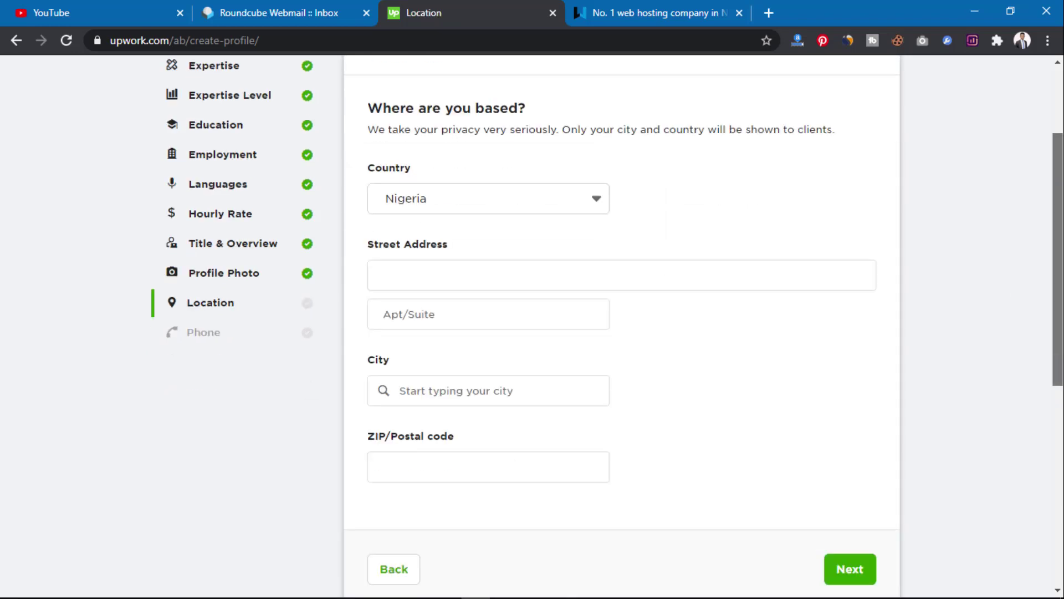
click(532, 209)
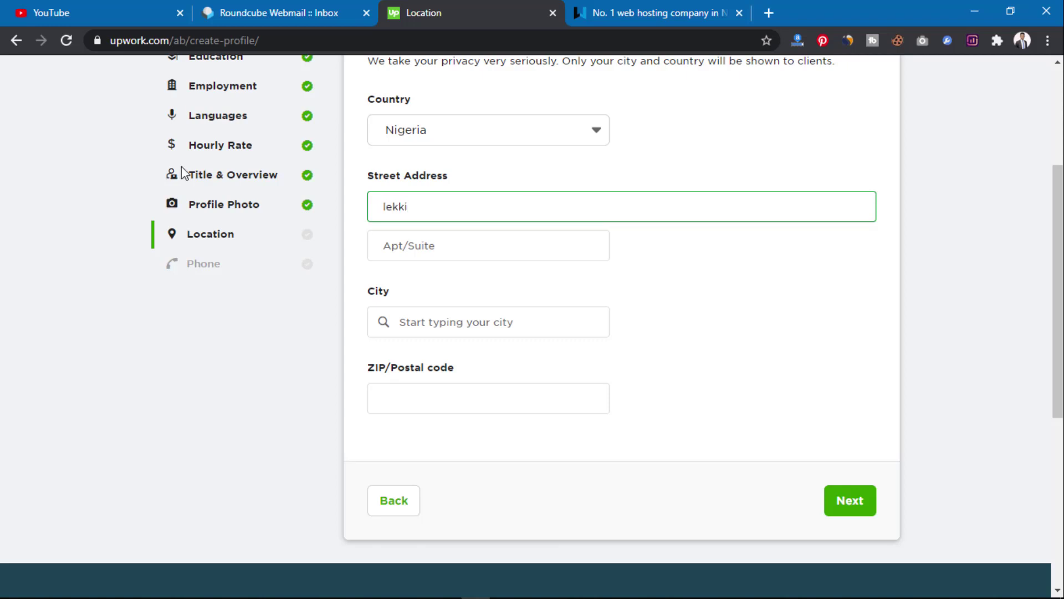
click(523, 315)
text(lekki)
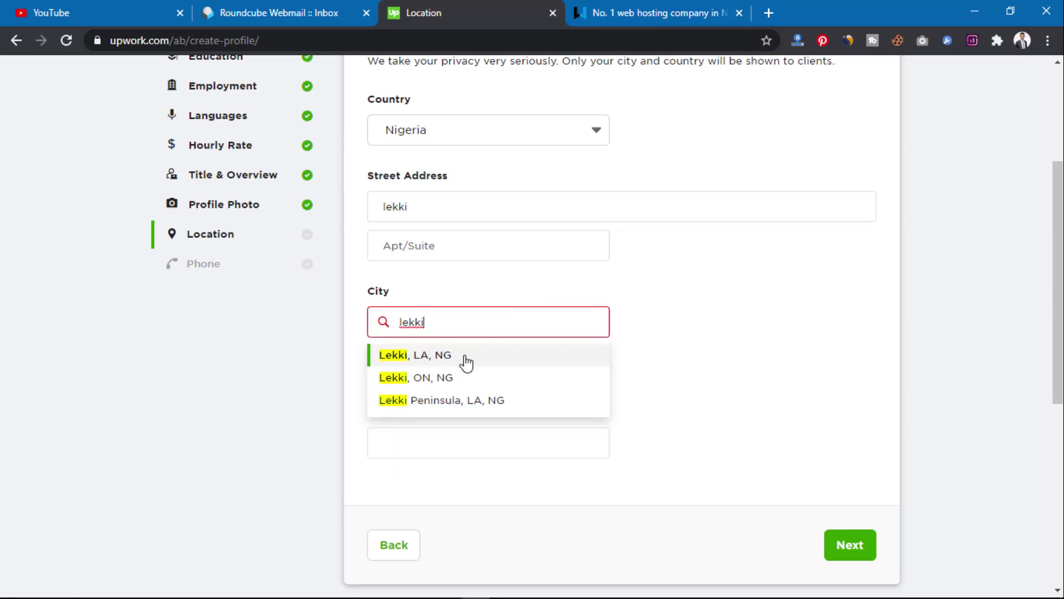
click(464, 360)
click(464, 396)
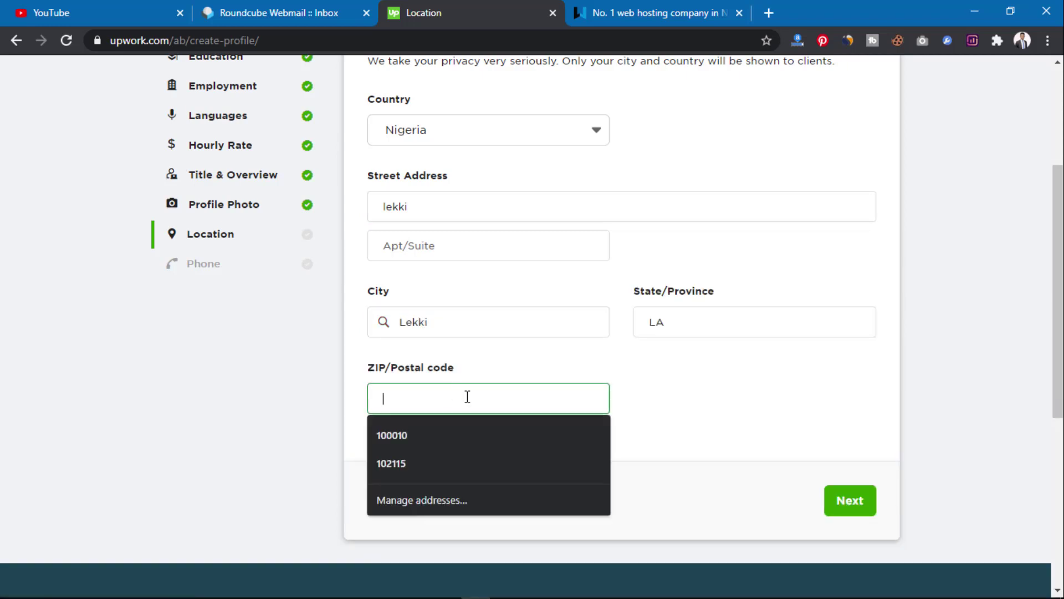
click(448, 437)
click(850, 505)
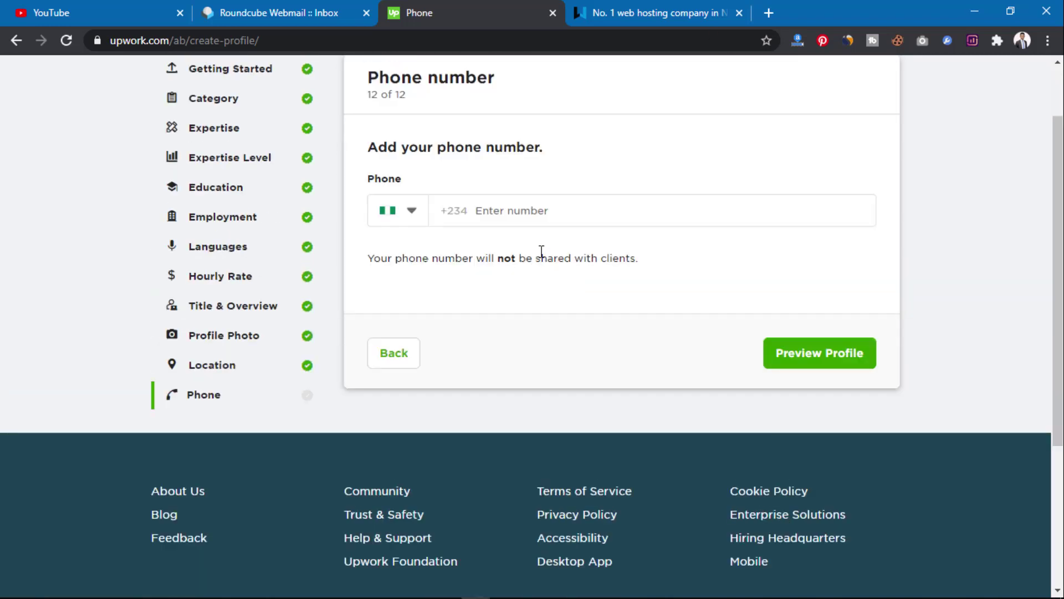
- Enter the phone number in the Phone field and go on to the profile preview
click(548, 211)
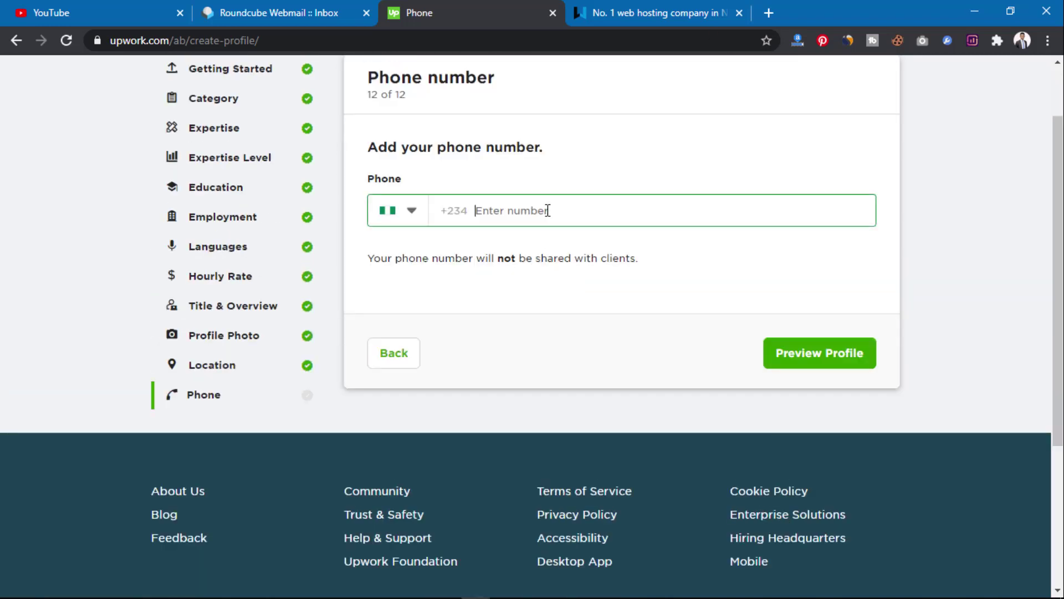
click(814, 356)
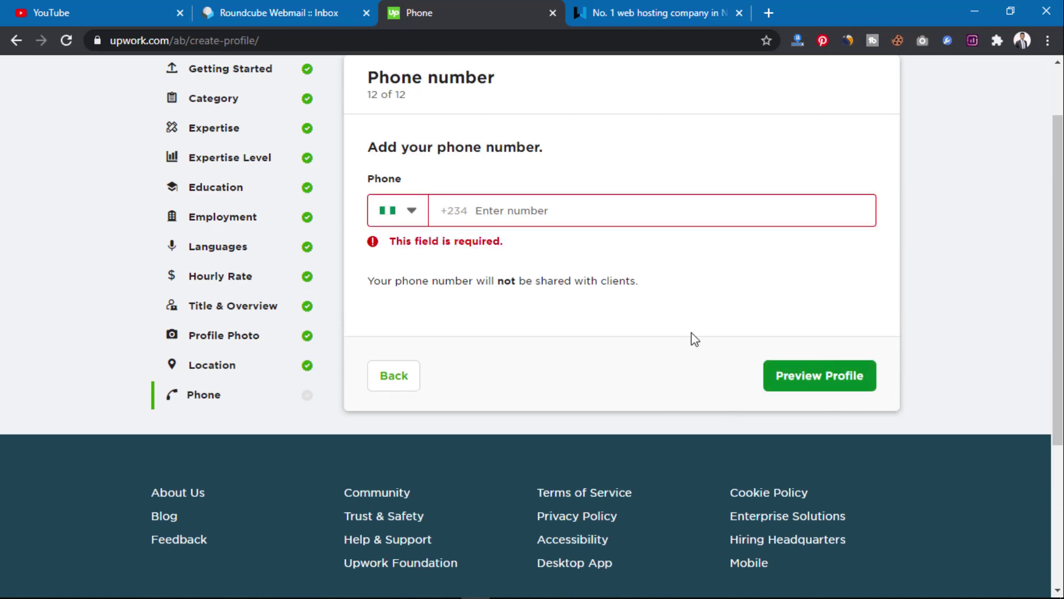
click(493, 206)
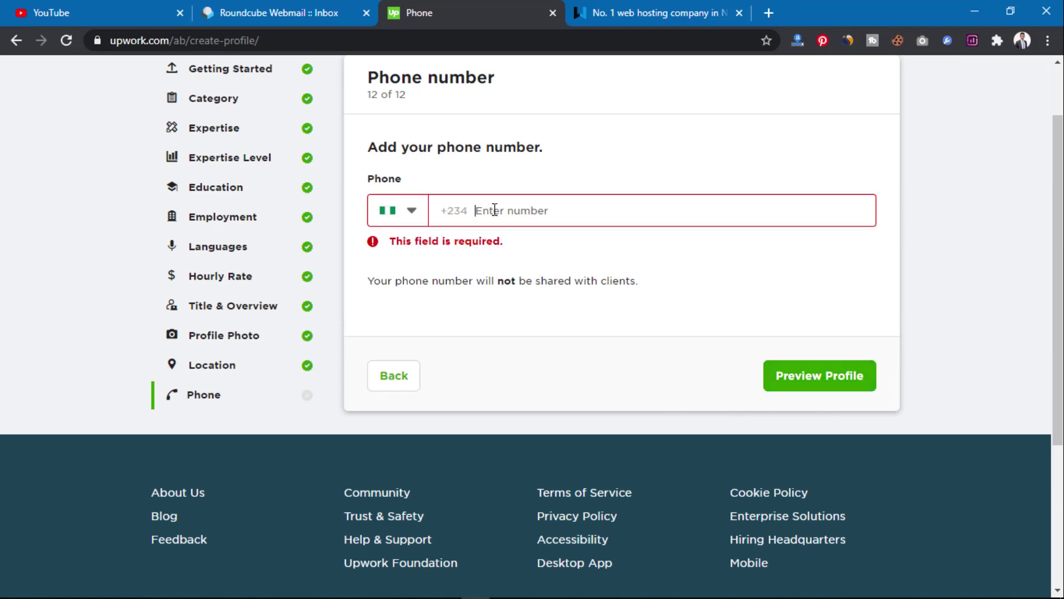
text(8)
key(BackSpace)
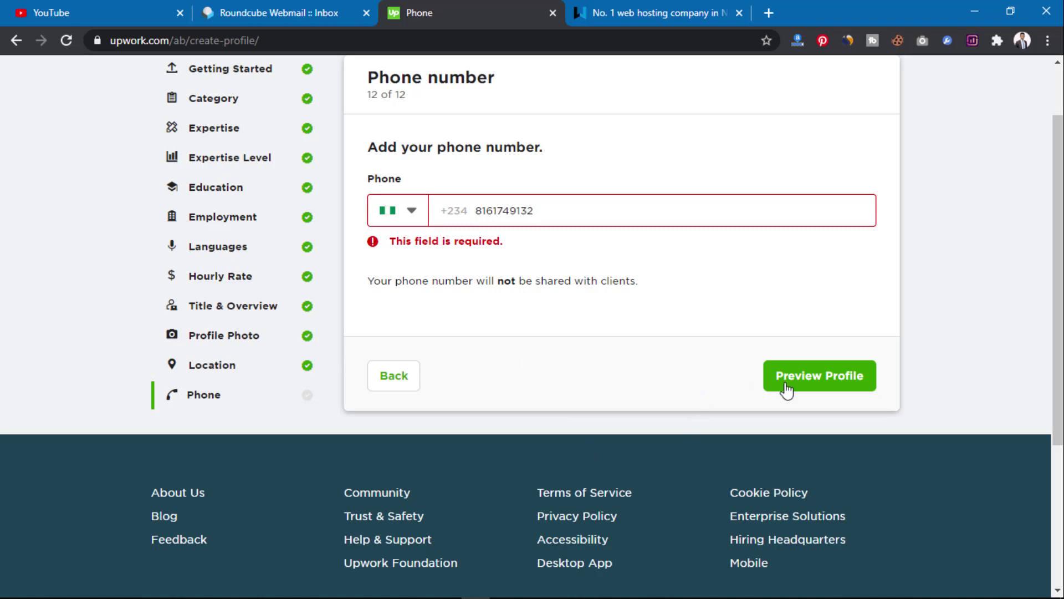
click(822, 378)
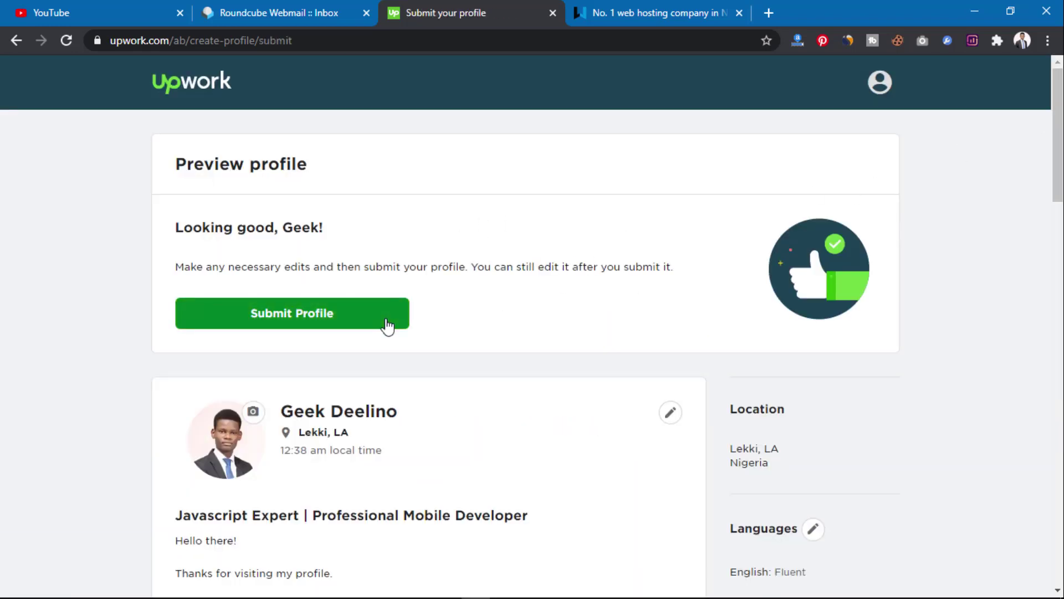
- Submit the completed profile from the preview page
mouse_move(1056, 135)
mouse_down()
mouse_move(1055, 491)
mouse_move(1055, 138)
mouse_up()
click(299, 328)
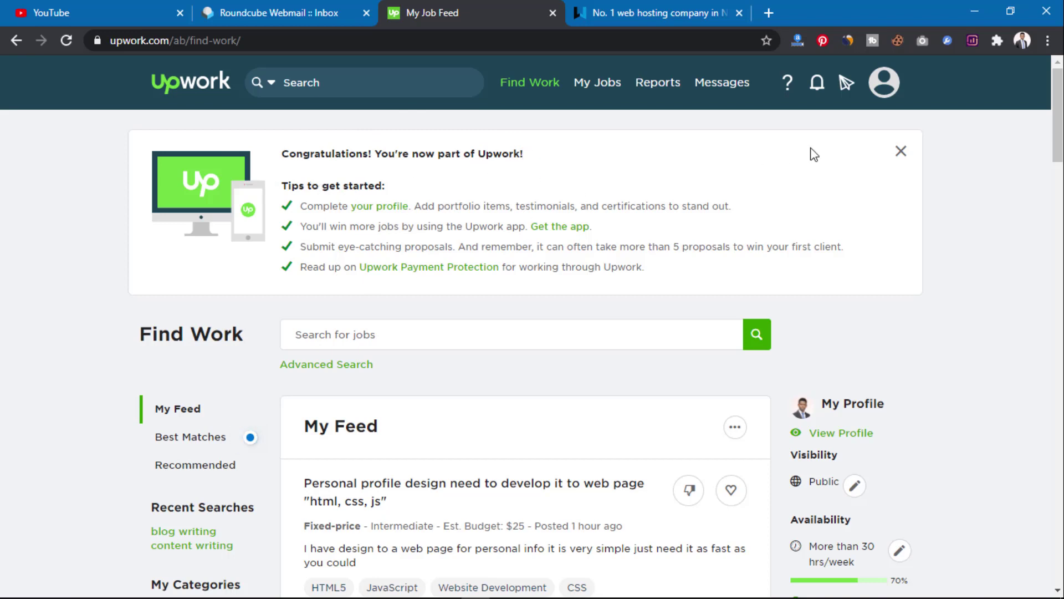
- Open the View Profile link in a new tab and switch to that tab
scroll(1057, 117, down, 2)
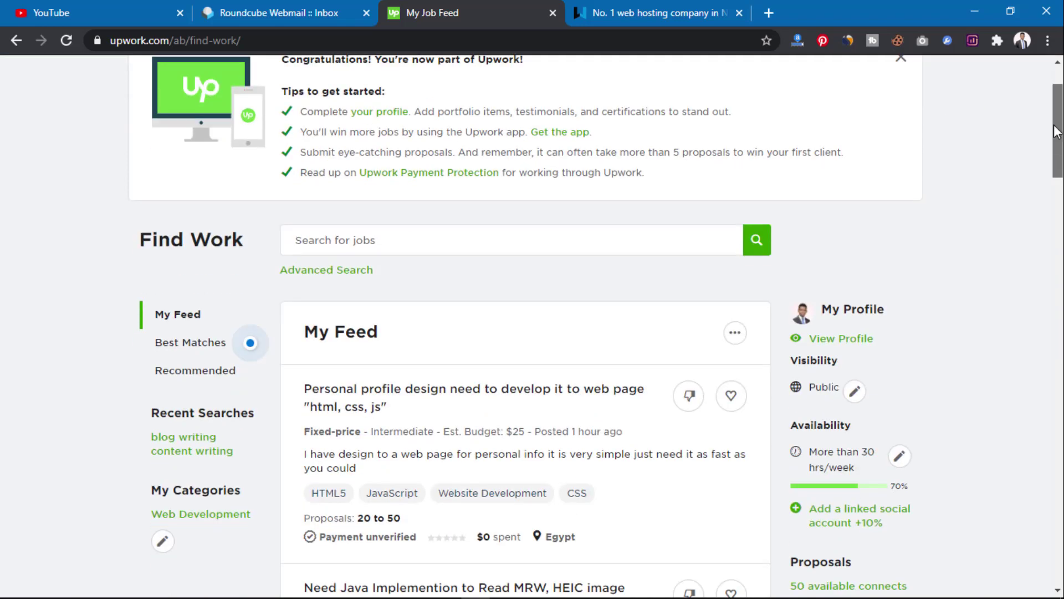
right_click(855, 339)
click(869, 341)
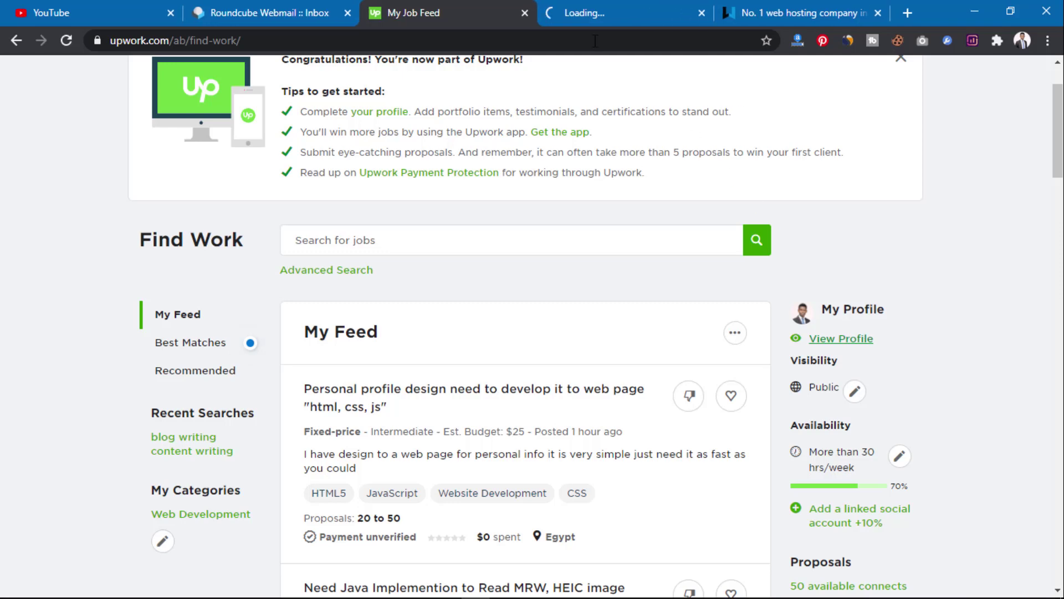
click(628, 18)
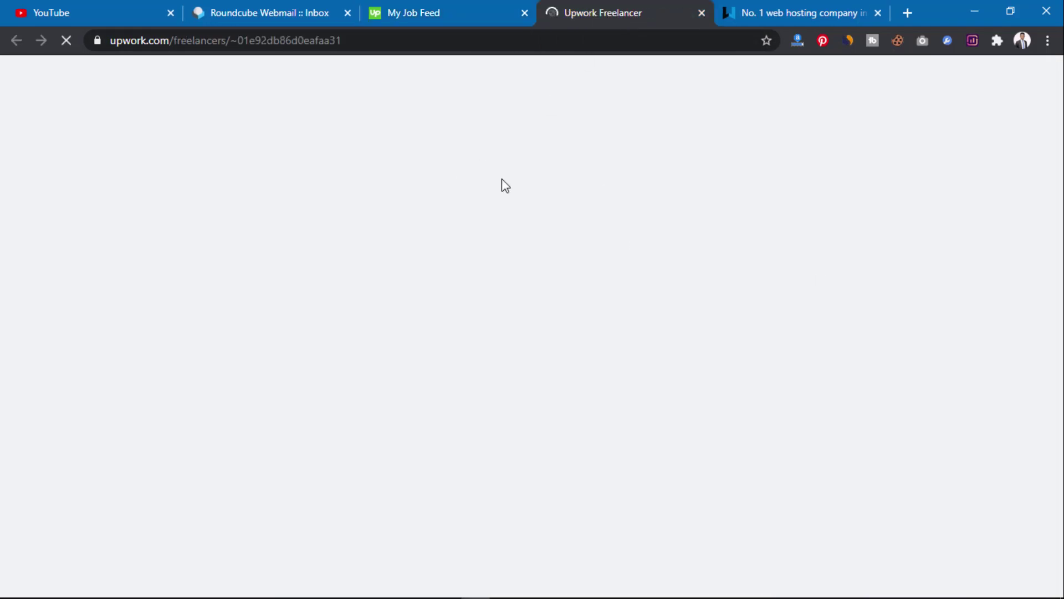
click(392, 12)
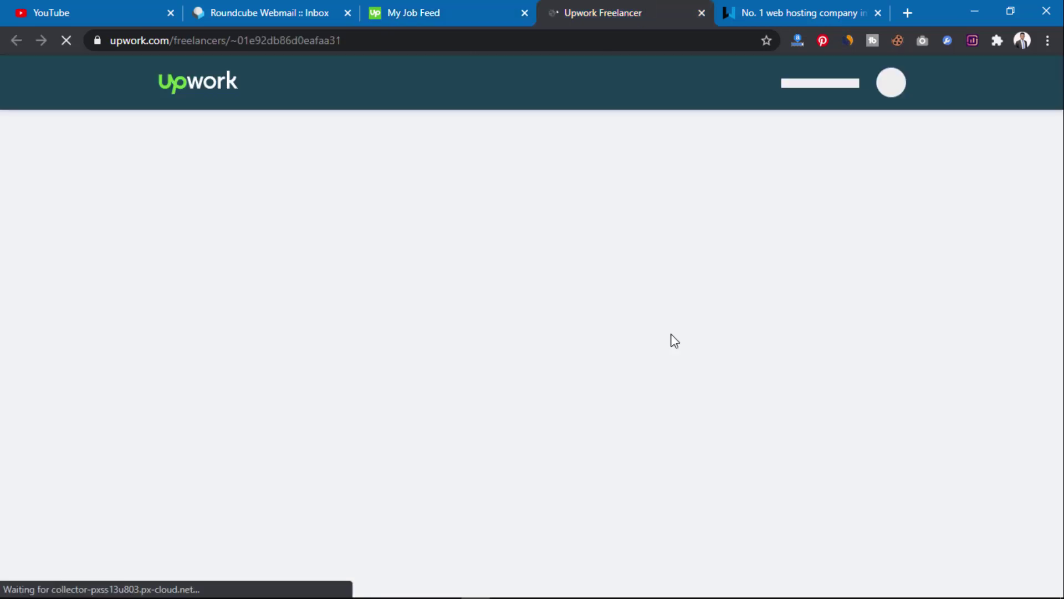
click(643, 9)
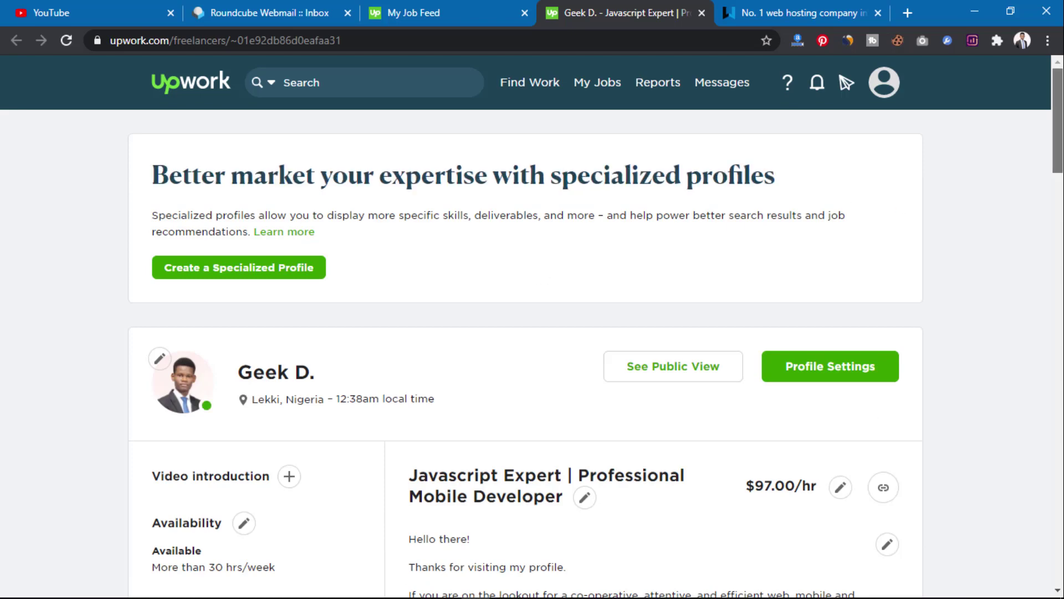
scroll(228, 265, down, 3)
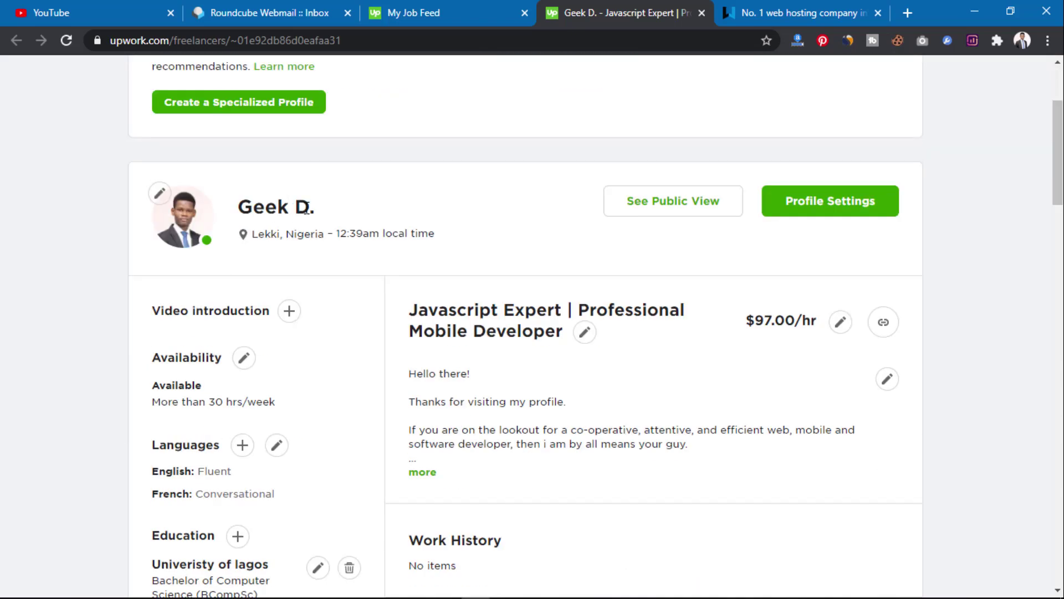
scroll(1056, 209, down, 6)
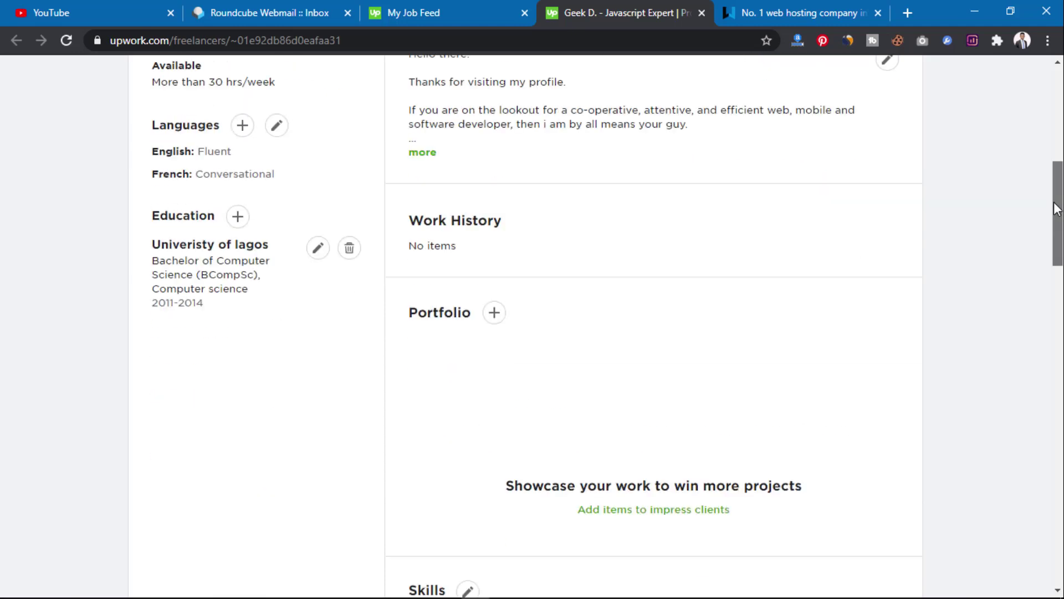
scroll(1056, 210, down, 10)
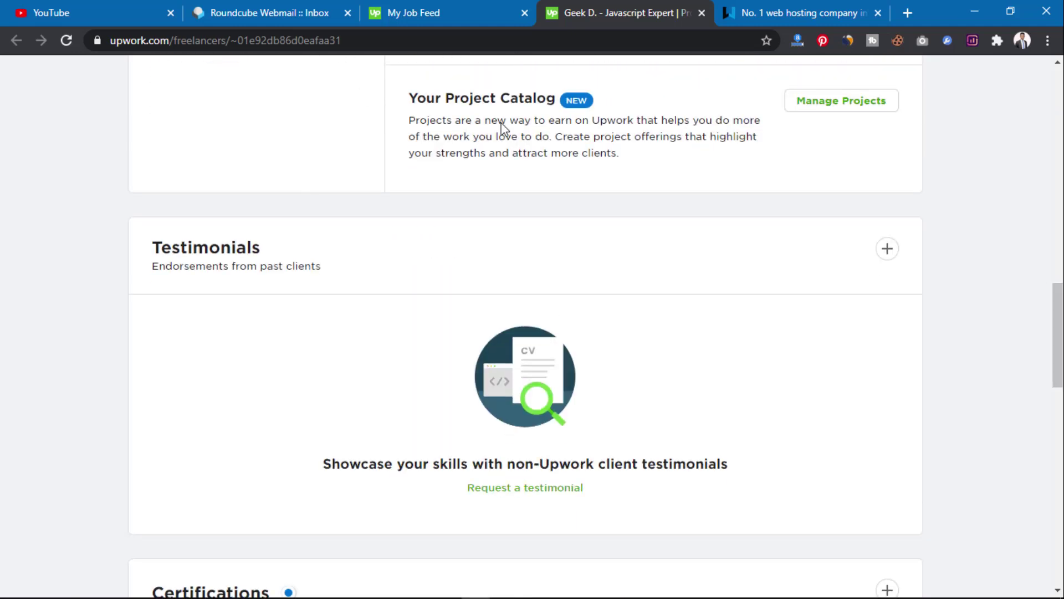
scroll(1062, 267, down, 17)
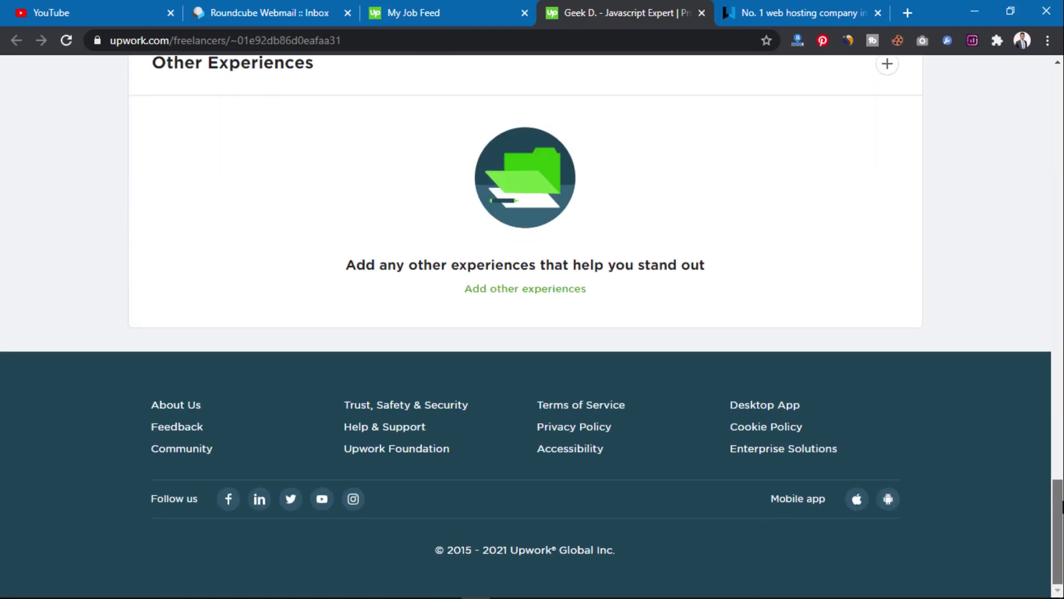
scroll(1063, 268, up, 9)
scroll(1063, 268, up, 20)
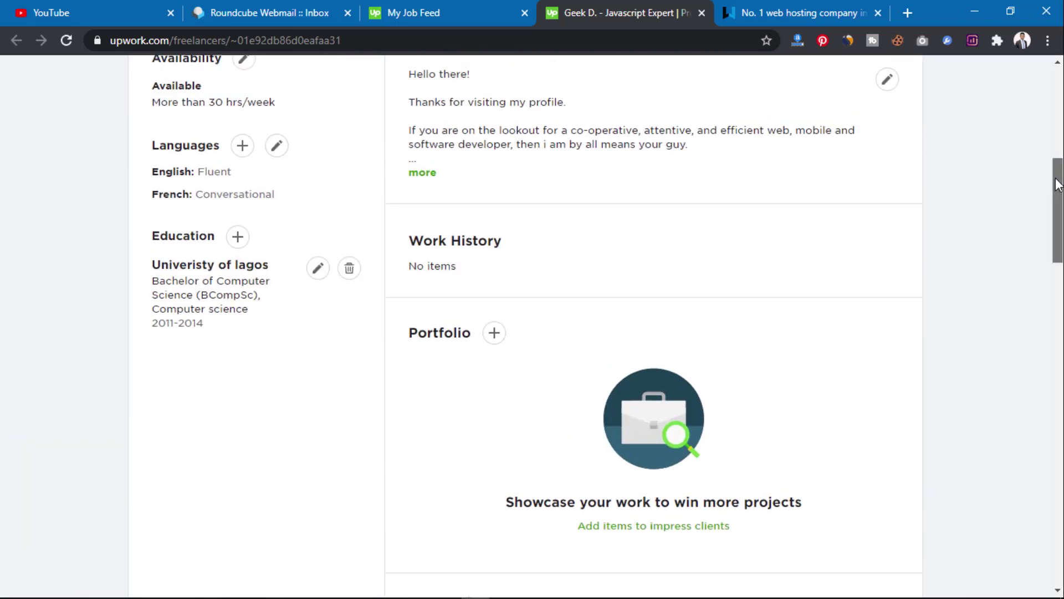
drag(1056, 173, 995, 123)
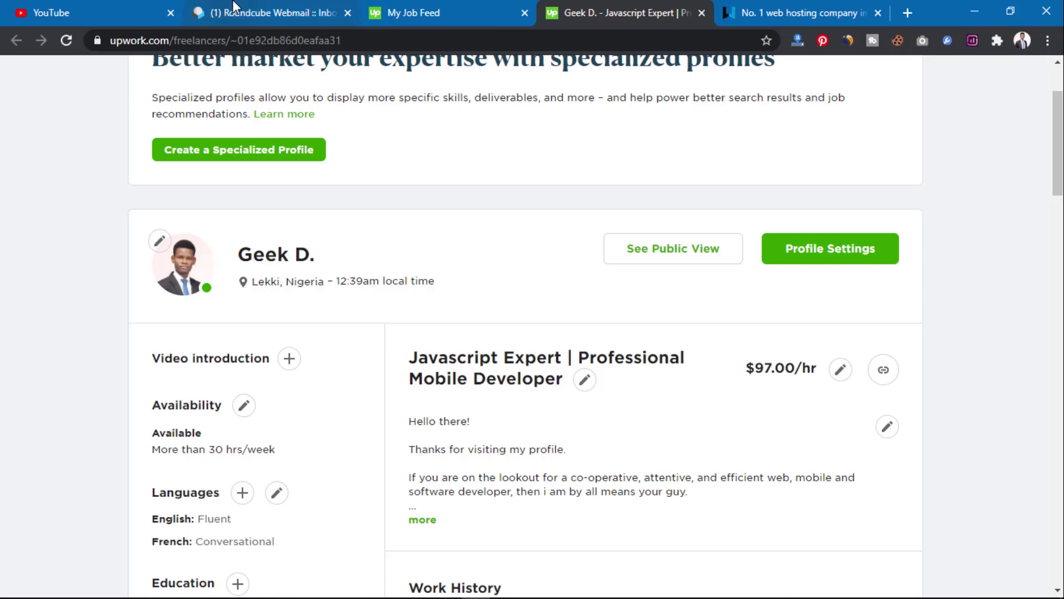
click(264, 7)
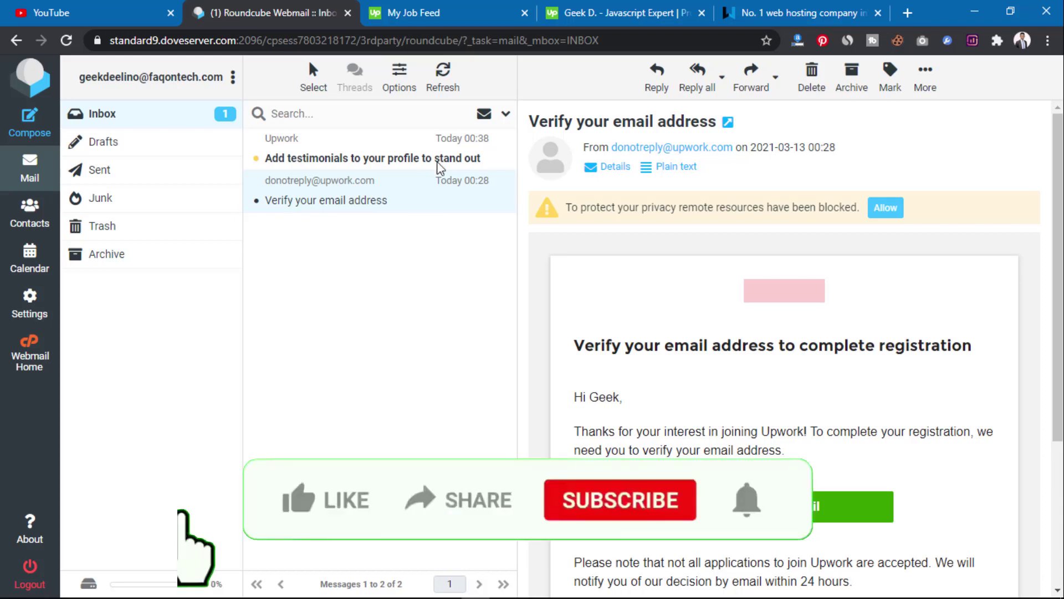
click(624, 7)
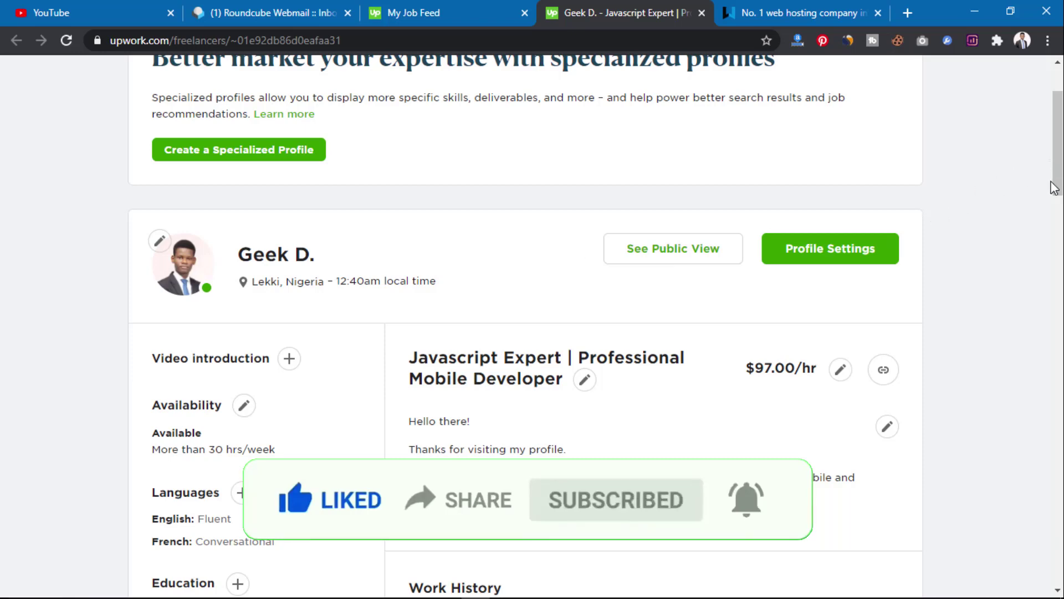
click(841, 370)
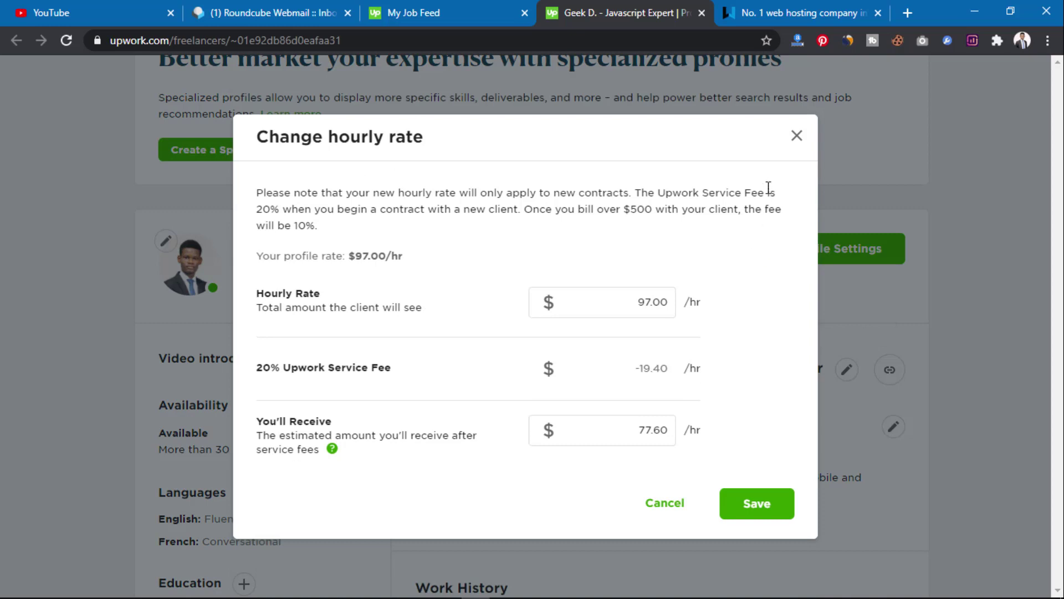
click(796, 136)
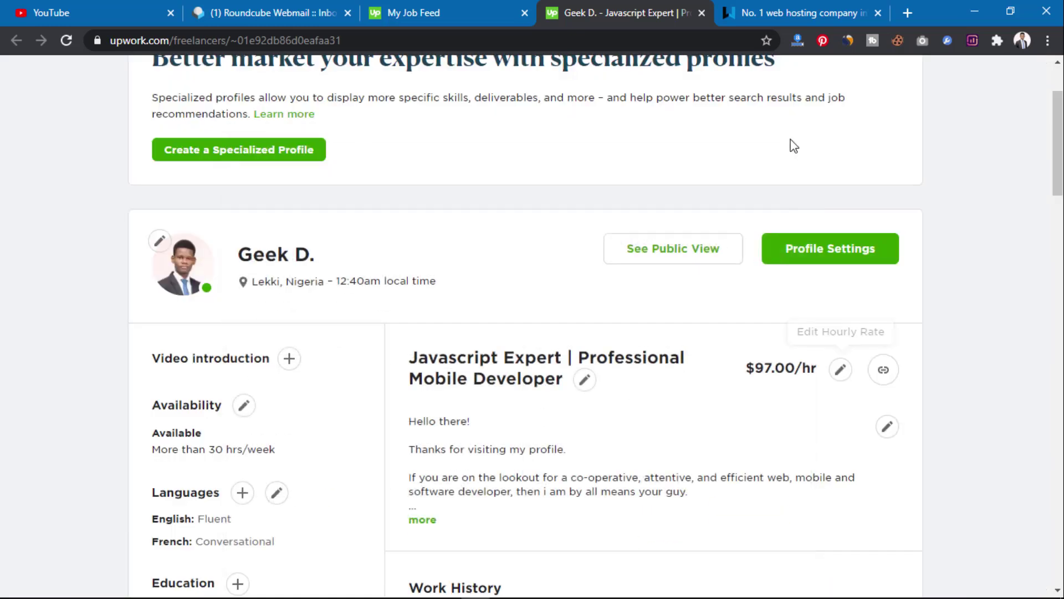